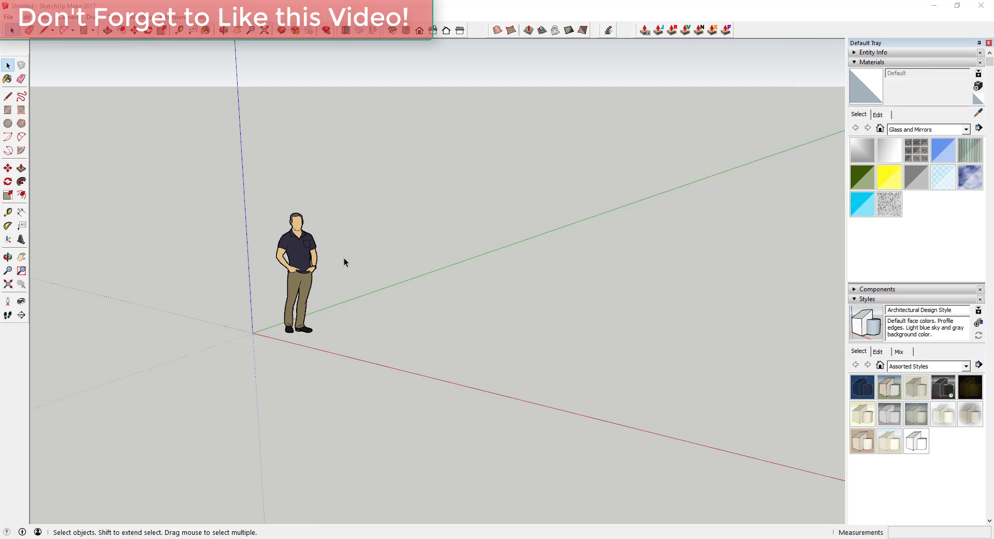
- Delete the default standing person figure near the origin
scroll(343, 259, "down", 5)
scroll(338, 281, "up", 6)
middle_click_drag(338, 281, 307, 231)
left_click_drag(300, 185, 489, 400)
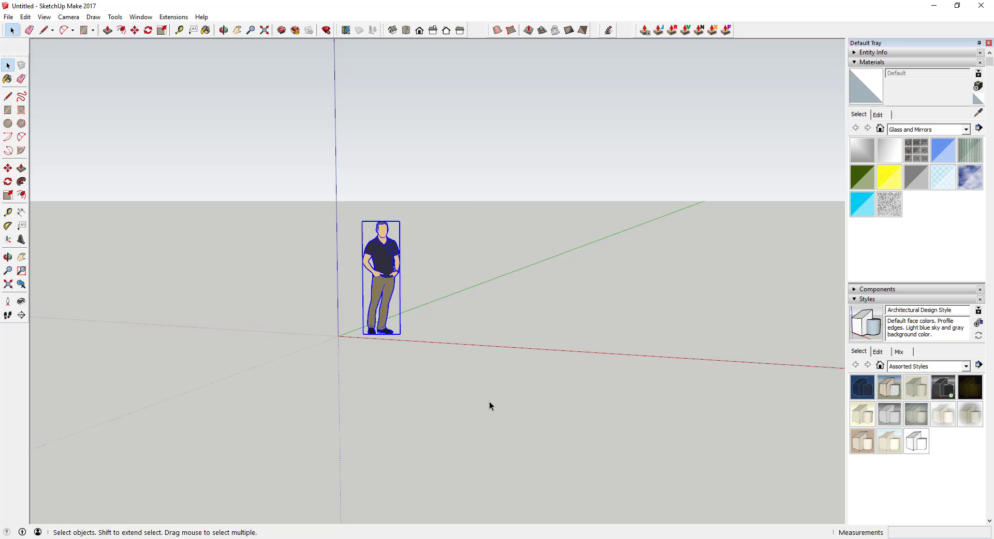
key("Delete")
- Draw a 6-sided circle on the ground plane, centred on the origin with a 3' radius
middle_click_drag(341, 335, 333, 315)
scroll(333, 315, "down", 2)
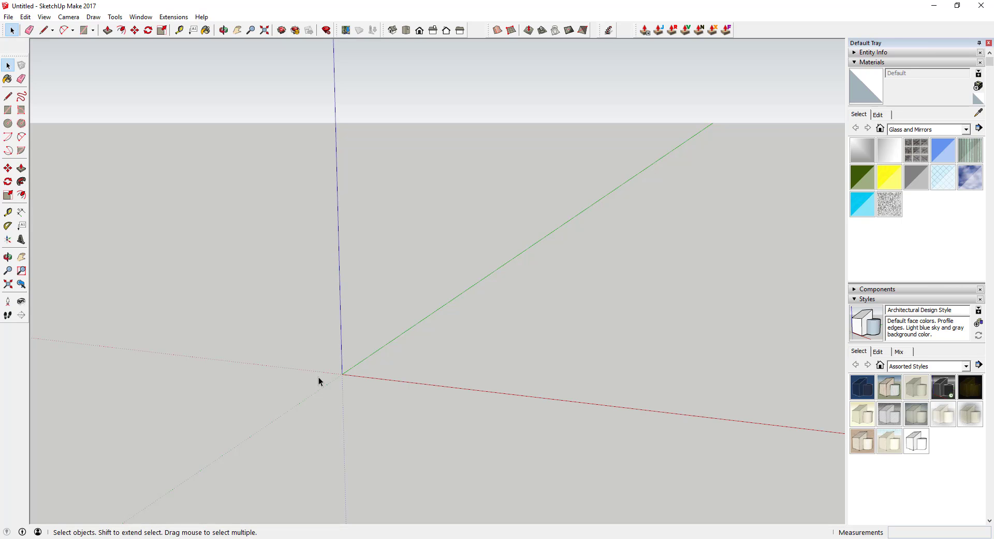
key("c")
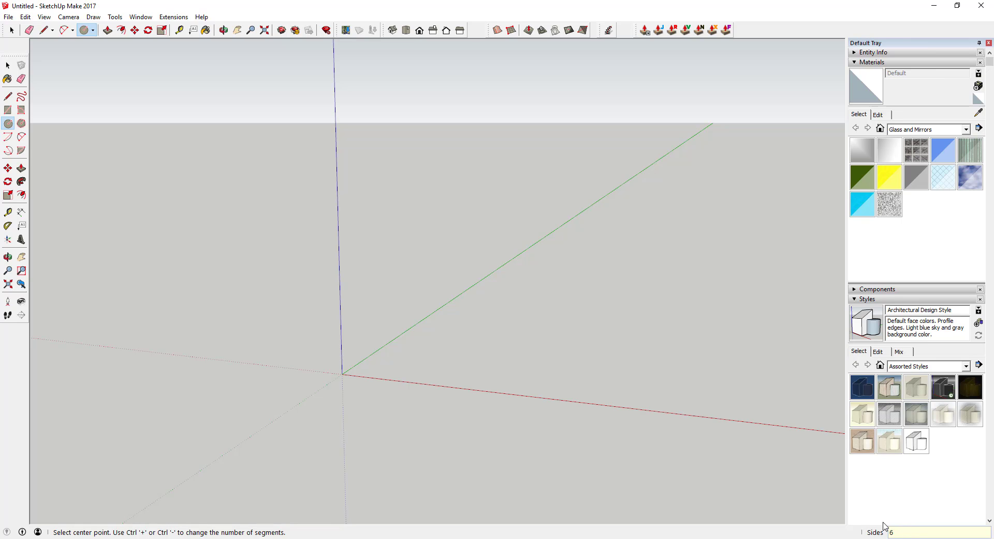
left_click(342, 373)
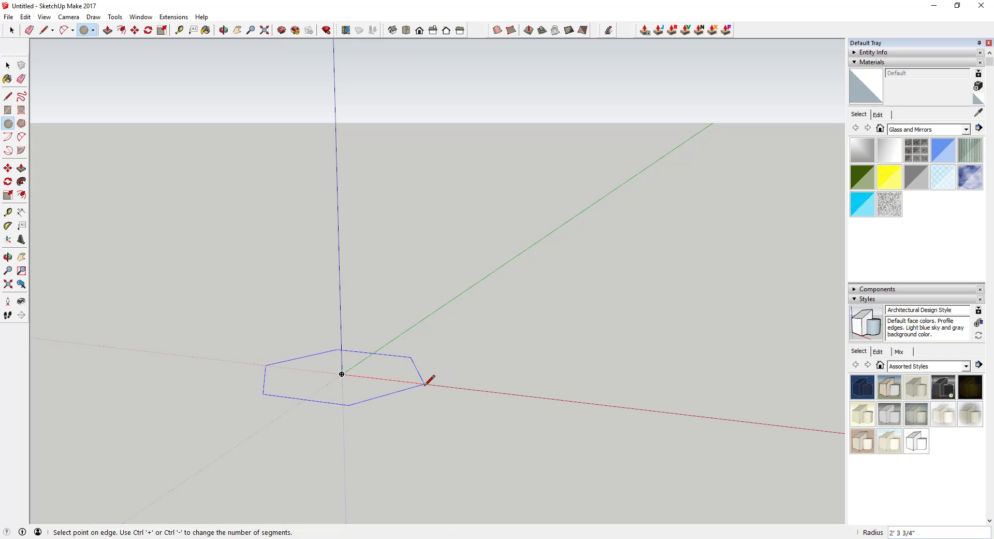
type("'")
key("Return")
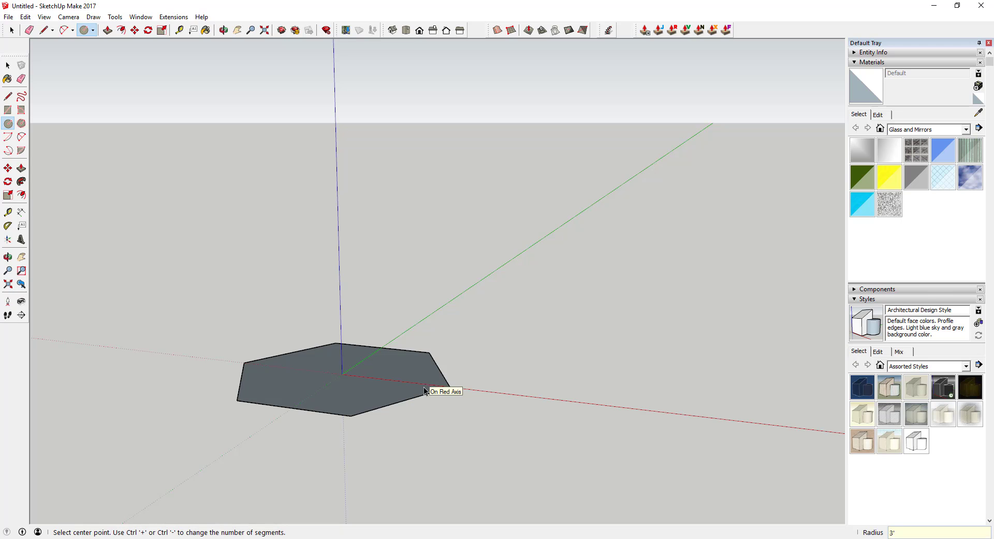
key("space")
- Draw three lines joining the hexagon's opposite corners, dividing it into six triangles
mouse_move(359, 380)
middle_mouse_down()
mouse_move(389, 361)
mouse_move(422, 377)
mouse_move(429, 434)
middle_mouse_up()
key("l")
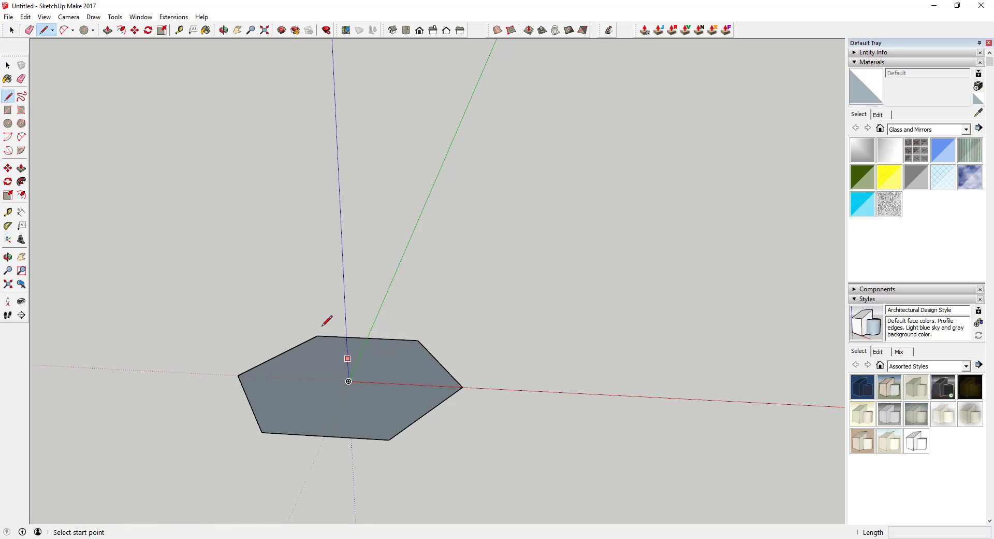
left_click(317, 335)
left_click(389, 439)
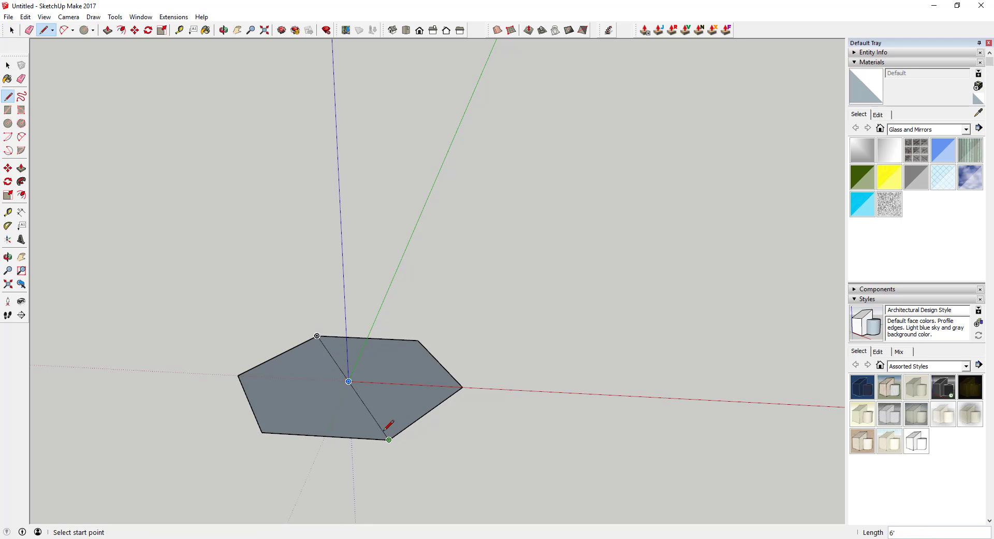
left_click(262, 431)
left_click(418, 340)
left_click(462, 387)
left_click(238, 375)
key("space")
left_click(401, 371)
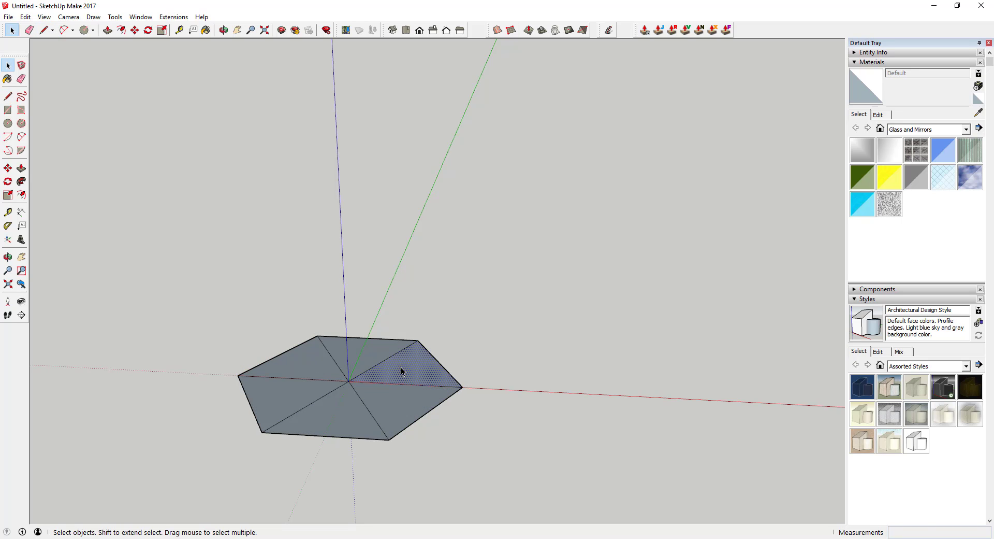
left_click(299, 367)
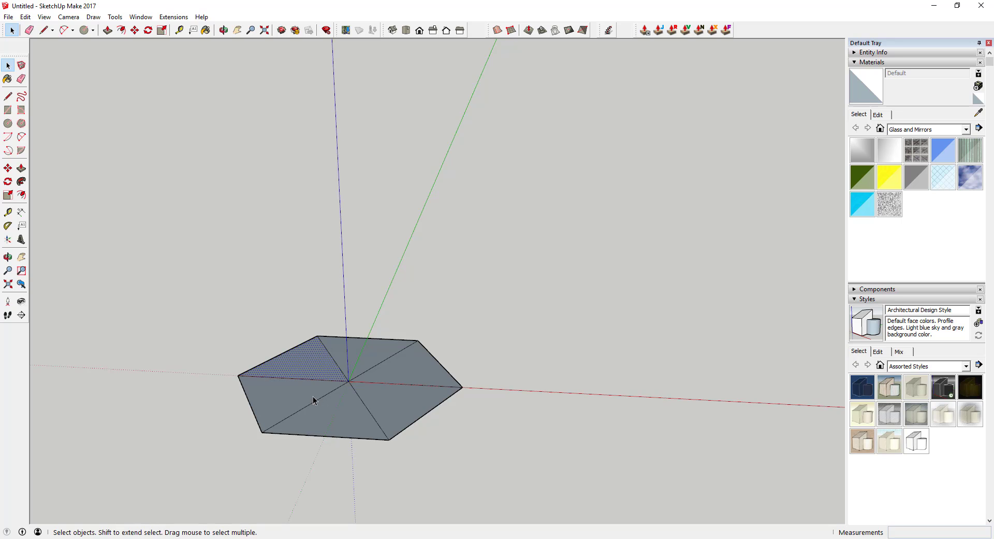
middle_click_drag(313, 395, 279, 400)
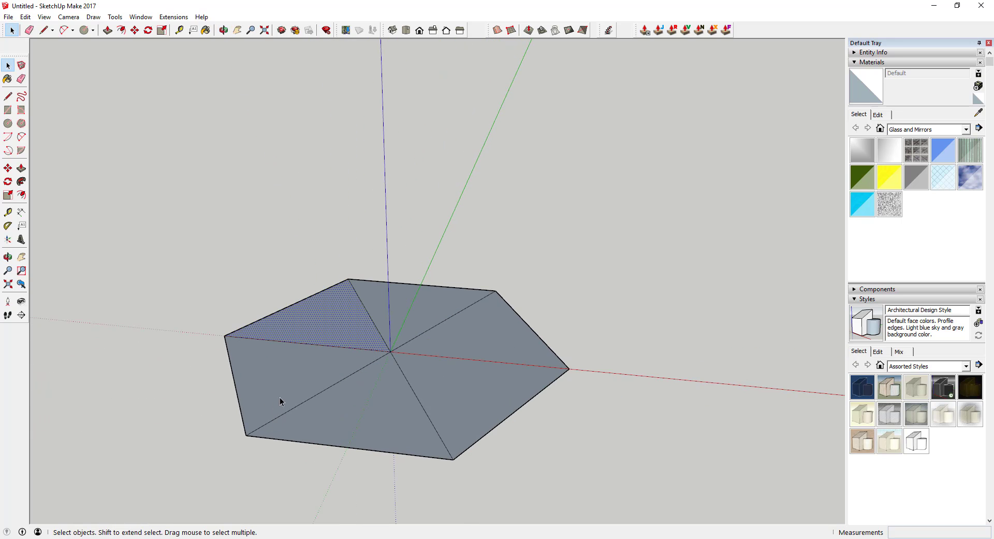
left_click(8, 212)
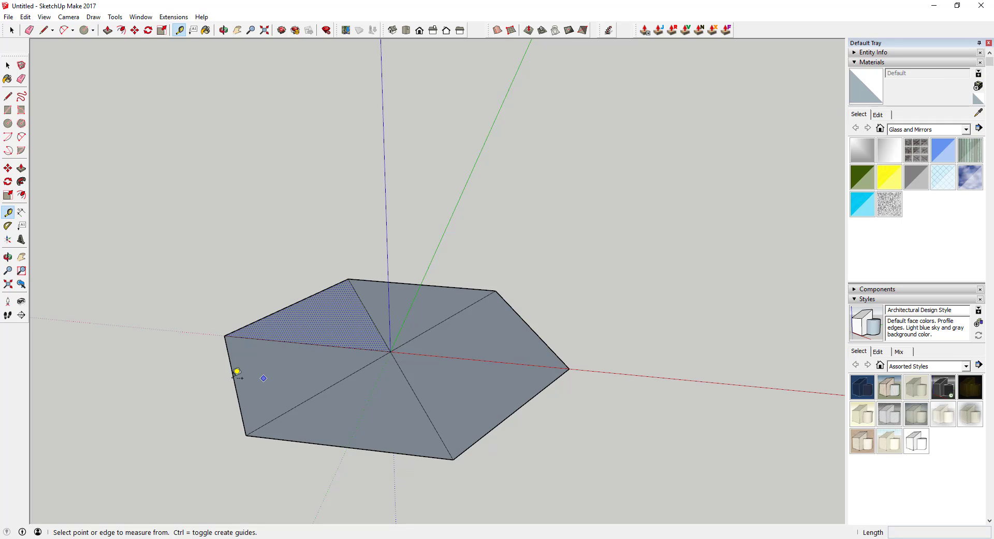
left_click(251, 429)
key("space")
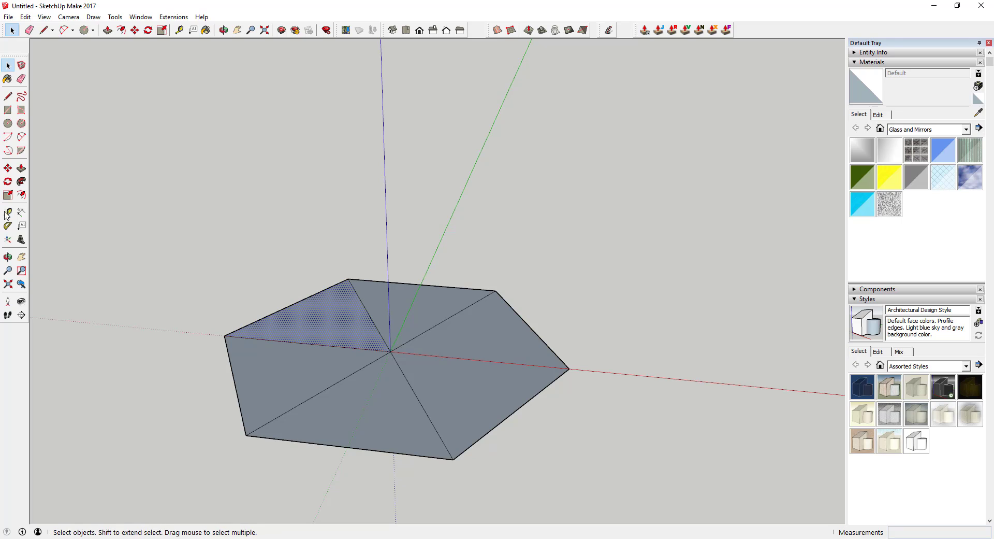
- Create two guide lines across one hexagon triangle, each running from an outer corner through the midpoint of the opposite edge
key("t")
left_click(251, 429)
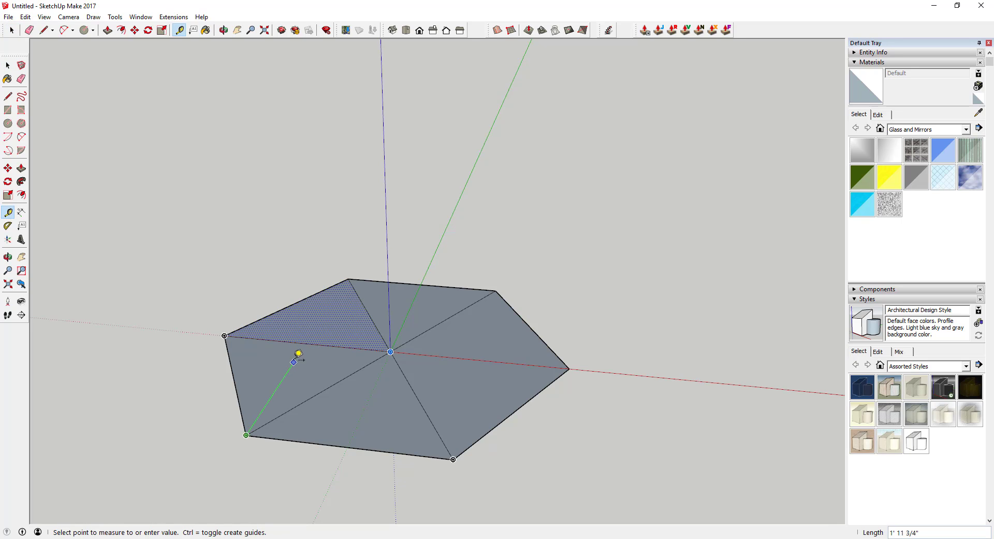
left_click(311, 334)
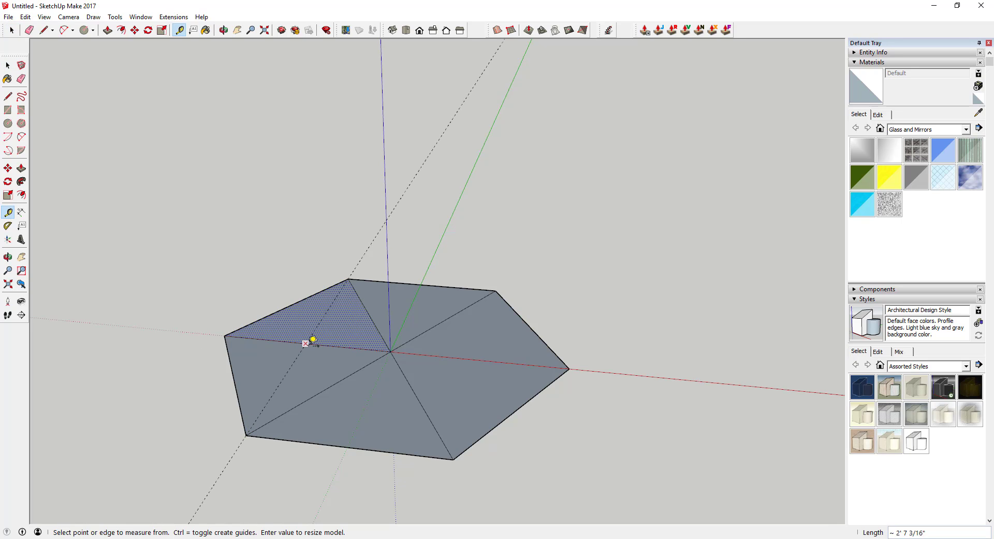
left_click(229, 326)
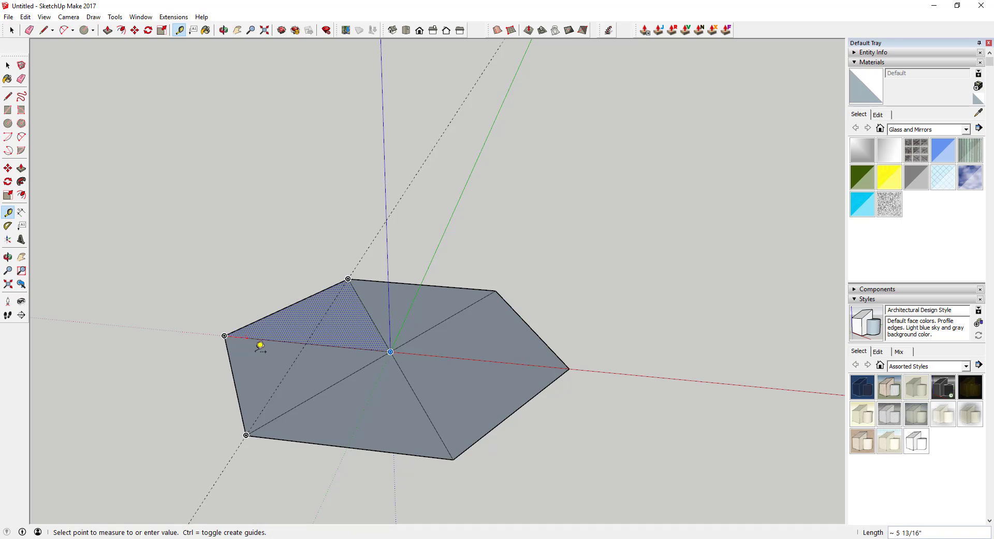
left_click(334, 383)
key("space")
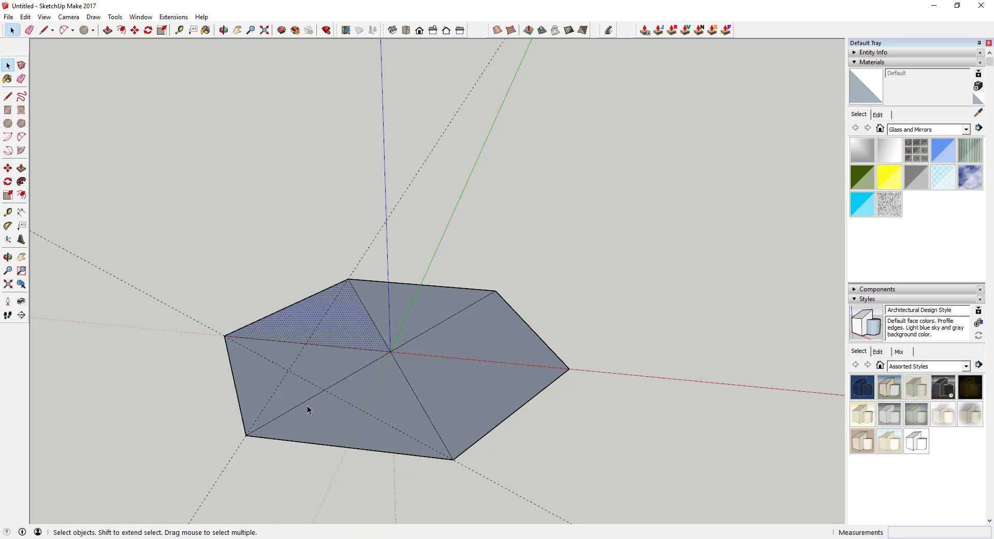
- Draw a 6" line straight down along the blue axis from the intersection of the two guide lines
key("l")
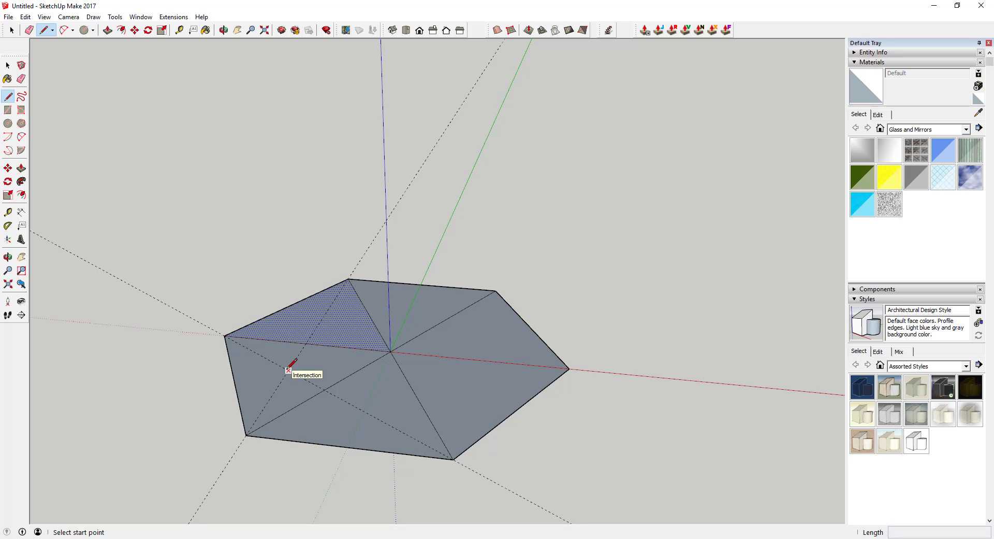
middle_click_drag(288, 369, 335, 314)
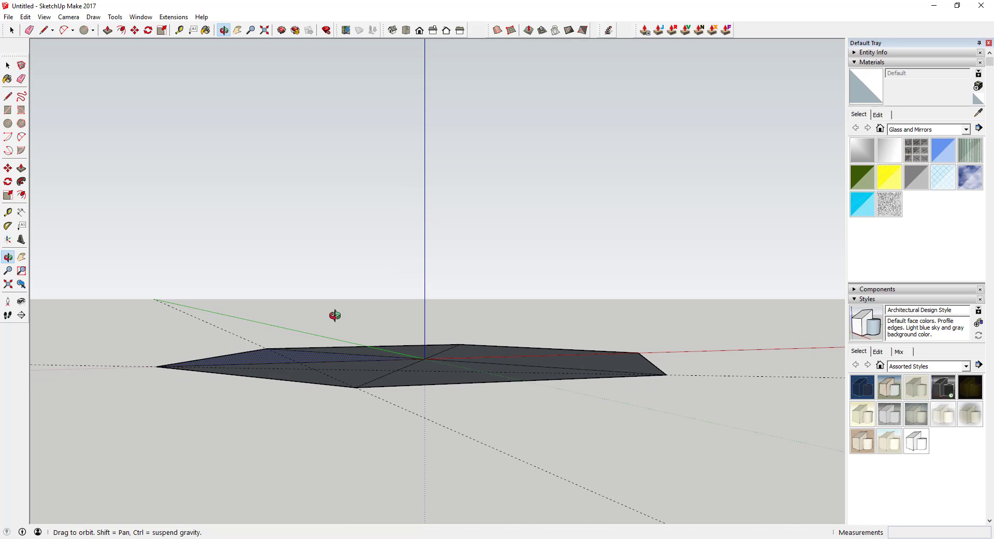
left_click(313, 369)
type("6")
key("Return")
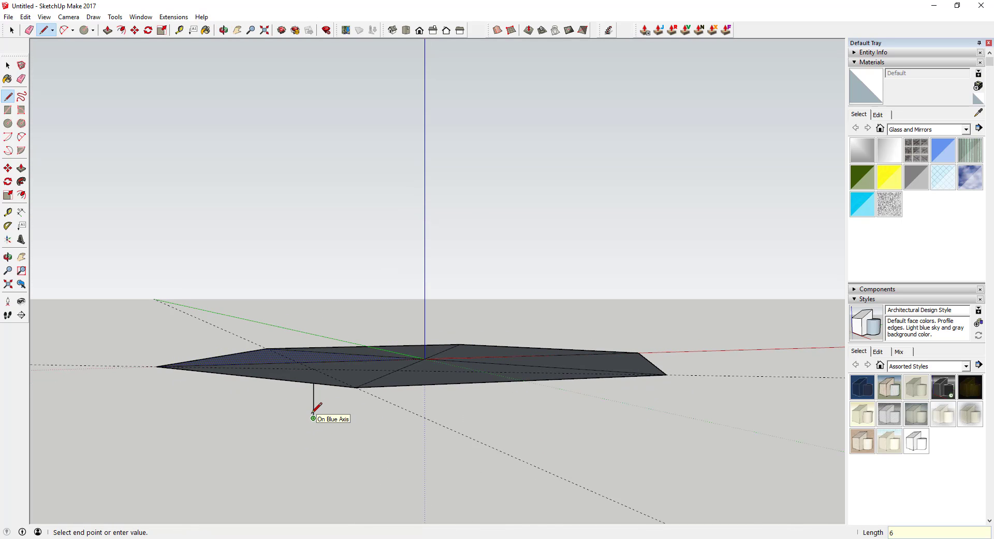
mouse_move(324, 406)
middle_mouse_down()
mouse_move(383, 444)
mouse_move(322, 480)
mouse_move(368, 442)
middle_mouse_up()
key("space")
- Erase the rest of the hexagon, the guide lines and the triangle's face, keeping only one triangle's outline and the vertical line
key("e")
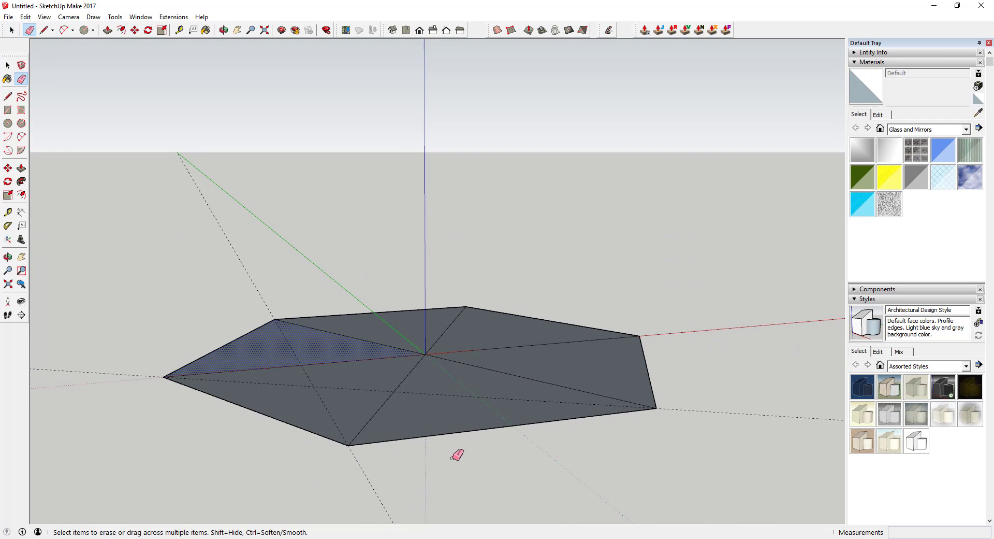
left_click_drag(471, 445, 492, 419)
mouse_move(449, 313)
left_mouse_down()
mouse_move(318, 321)
mouse_move(228, 338)
left_mouse_up()
mouse_move(382, 318)
left_mouse_down()
mouse_move(456, 316)
mouse_move(583, 323)
mouse_move(663, 339)
left_mouse_up()
mouse_move(681, 357)
middle_mouse_down()
mouse_move(561, 356)
mouse_move(430, 293)
mouse_move(376, 414)
mouse_move(314, 369)
middle_mouse_up()
key("space")
left_click(314, 369)
key("Delete")
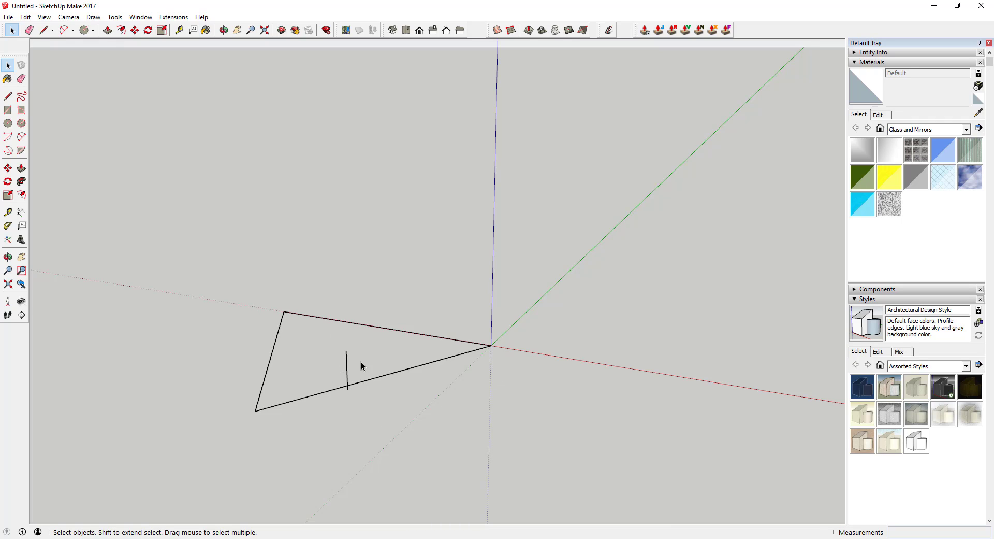
- Draw lines from all three triangle corners to the lower end of the vertical line, forming an inverted pyramid
key("l")
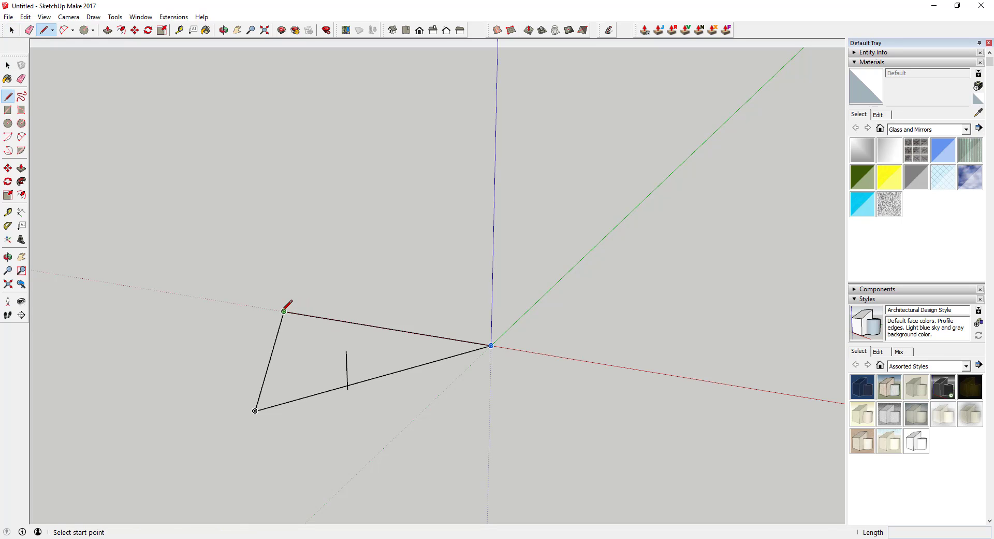
left_click(284, 311)
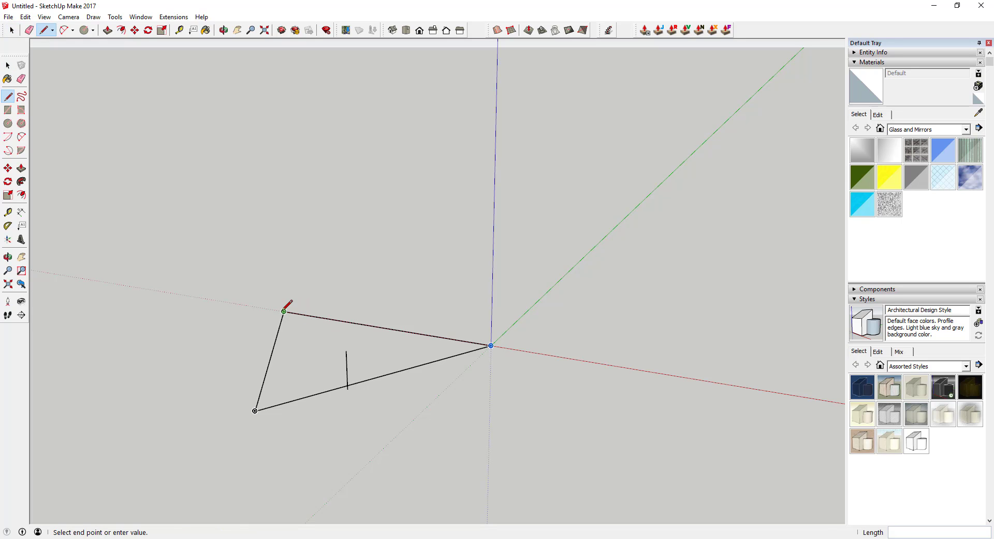
left_click(347, 388)
left_click(491, 345)
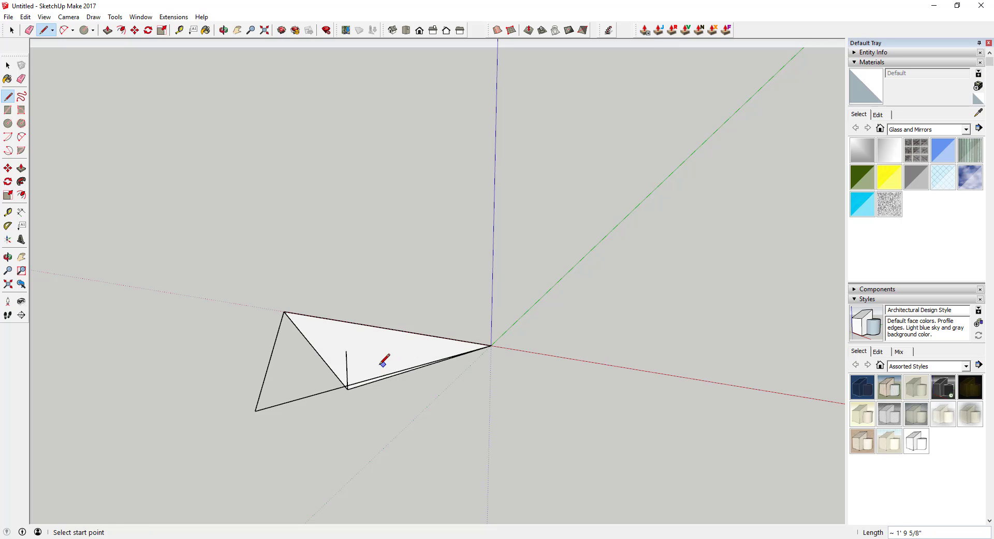
middle_click_drag(381, 365, 388, 444)
left_click(388, 440)
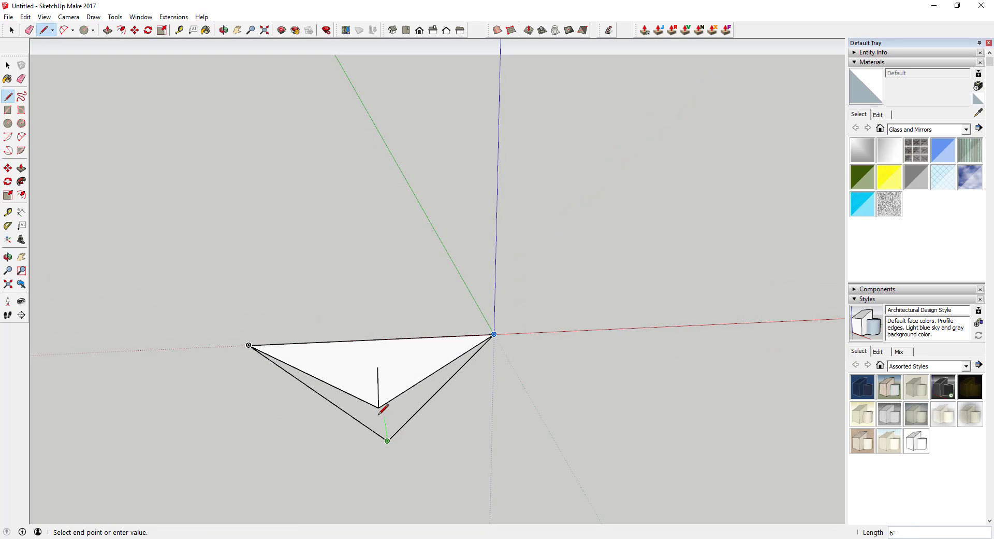
left_click(378, 406)
- Erase the vertical construction line inside the inverted pyramid
key("space")
key("e")
middle_click_drag(377, 383, 542, 515)
mouse_move(382, 447)
middle_mouse_down()
mouse_move(406, 404)
mouse_move(402, 157)
mouse_move(409, 400)
mouse_move(539, 253)
middle_mouse_up()
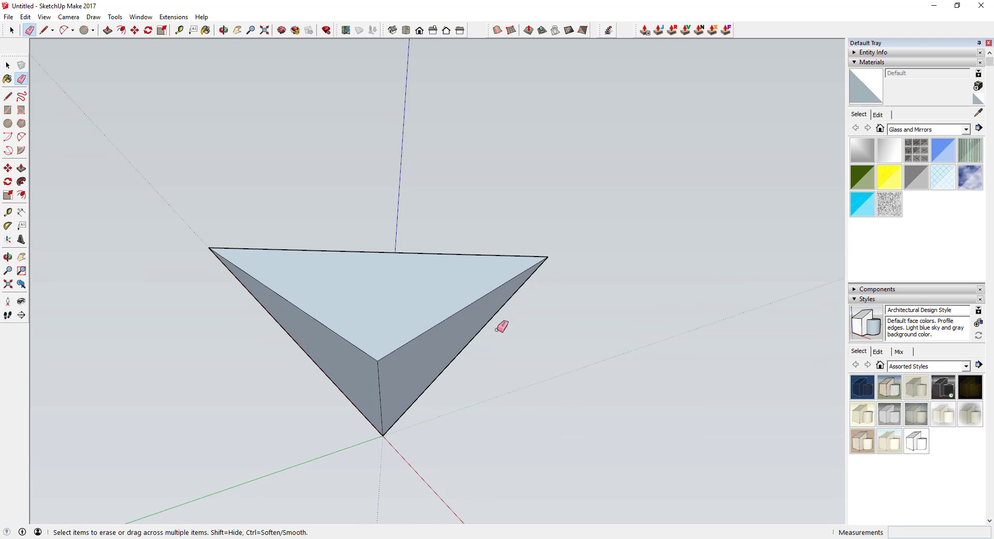
middle_click_drag(466, 249, 396, 272)
- Rotate-copy the whole pyramid about the origin onto the adjacent triangle position, and repeat the copy x5 to complete the hexagon
key("space")
left_click_drag(216, 161, 690, 458)
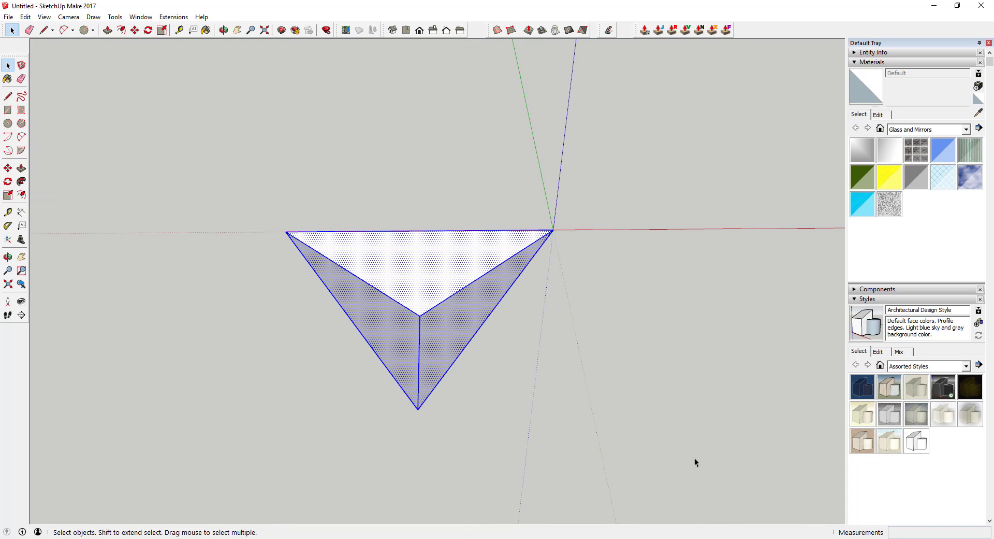
key("q")
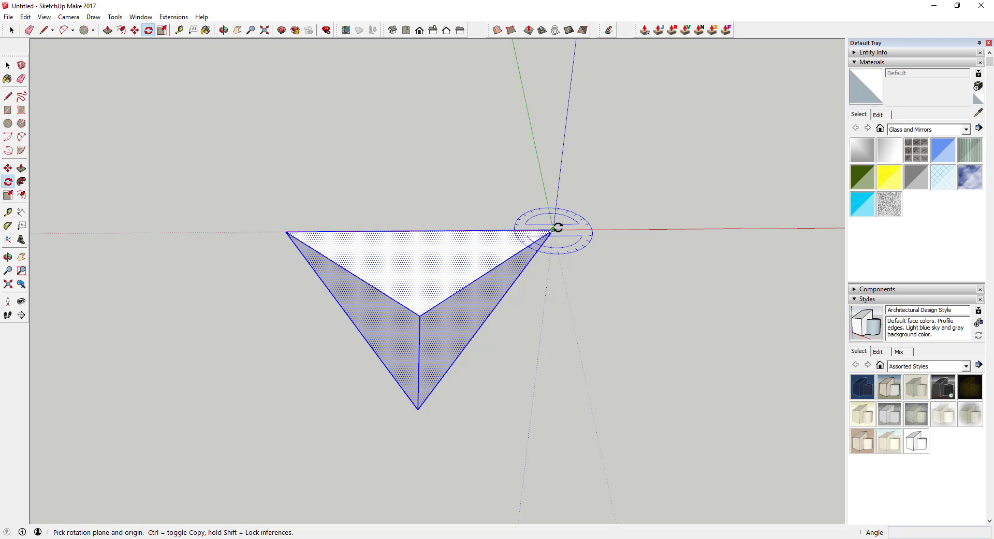
left_click(553, 229)
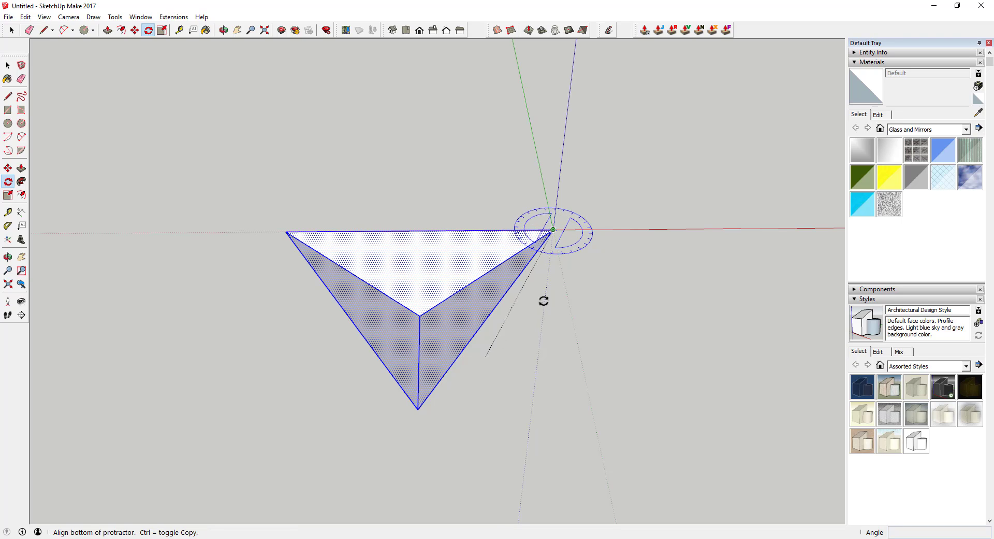
left_click(419, 409)
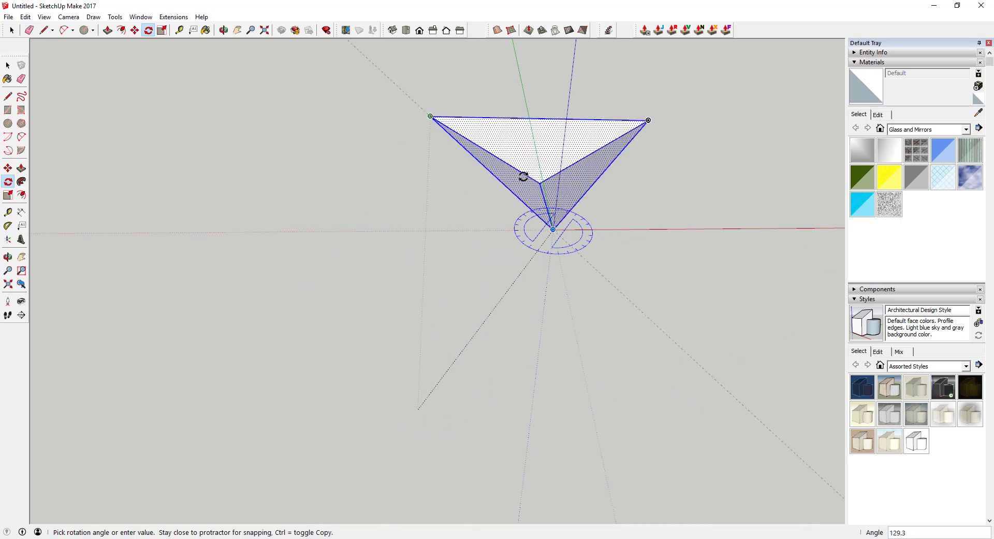
key("ctrl")
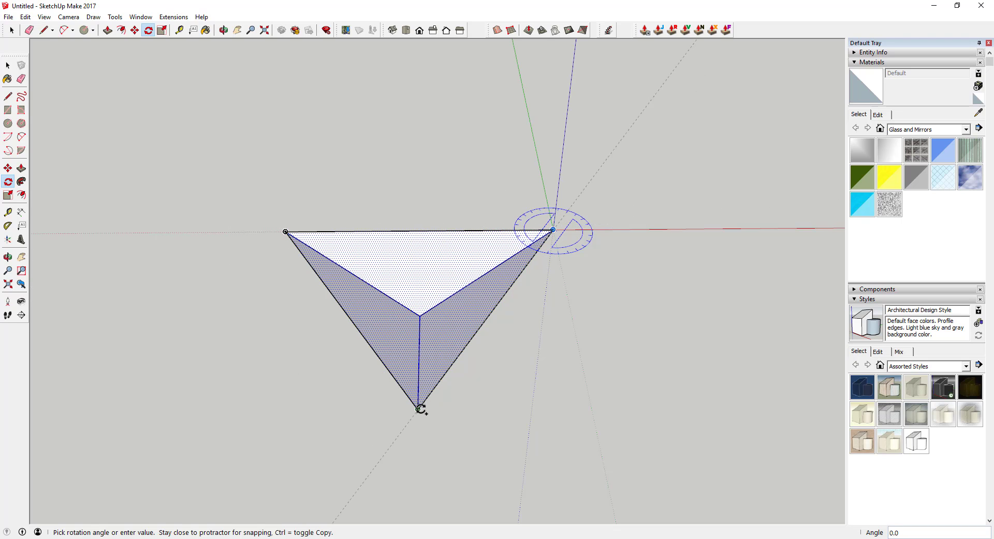
left_click(285, 229)
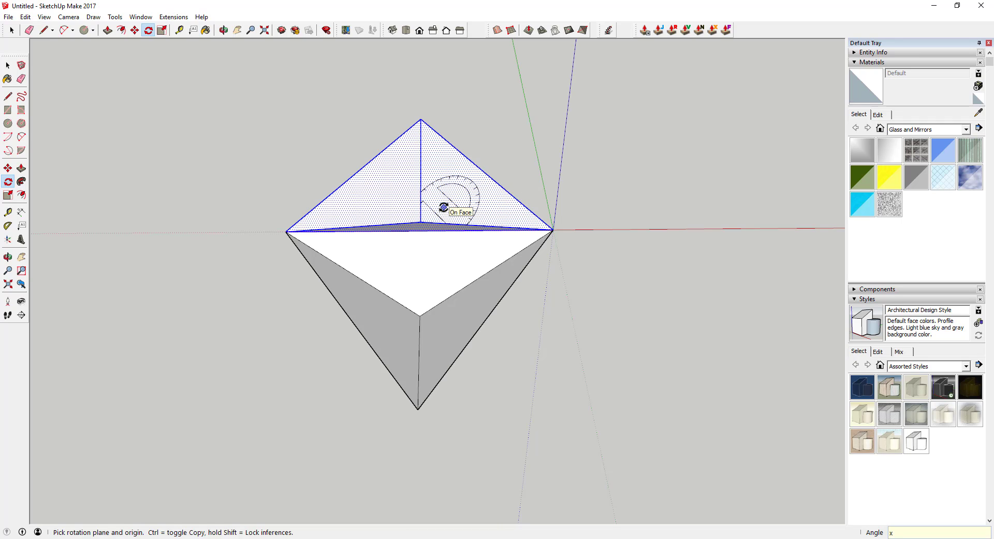
key("Return")
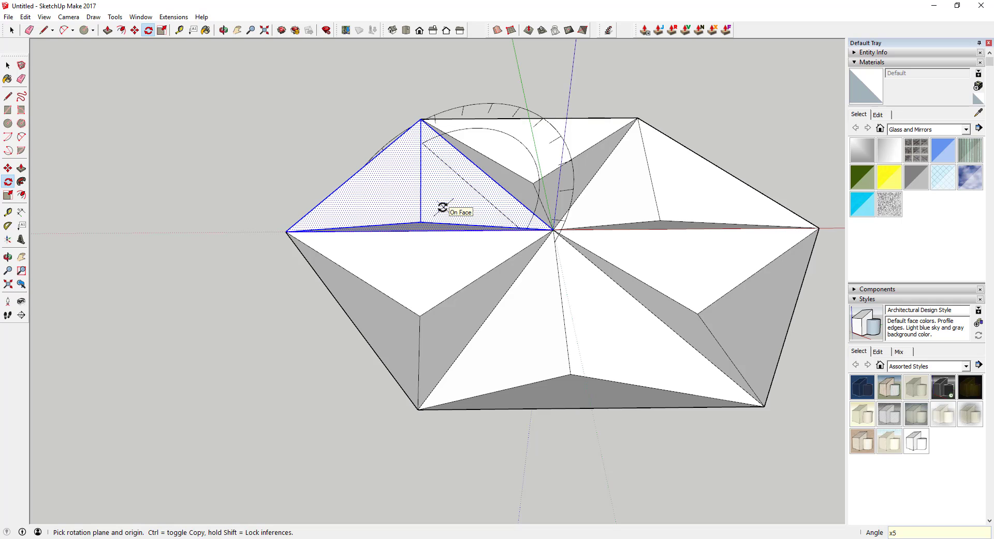
key("space")
scroll(443, 207, "down", 3)
middle_click_drag(443, 206, 460, 284)
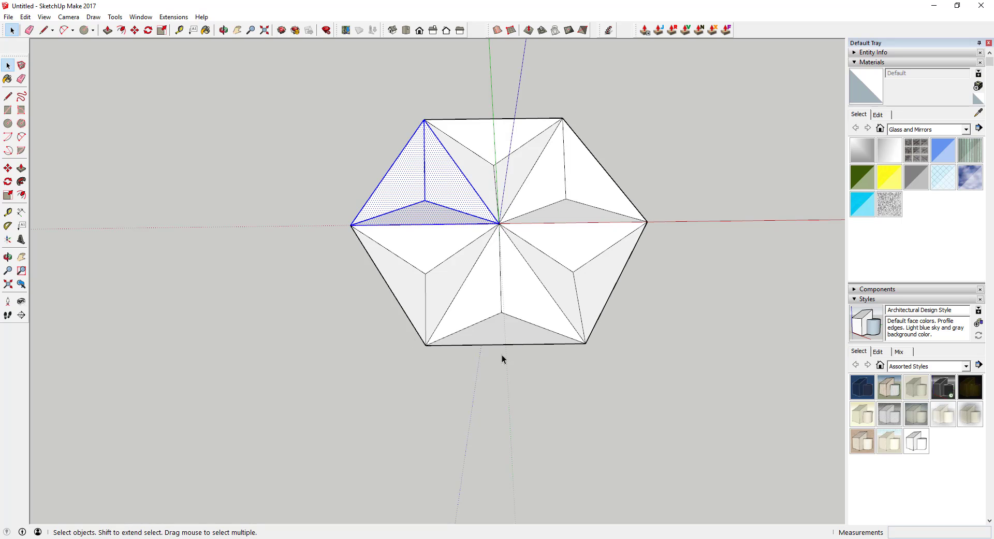
middle_click_drag(502, 354, 498, 192)
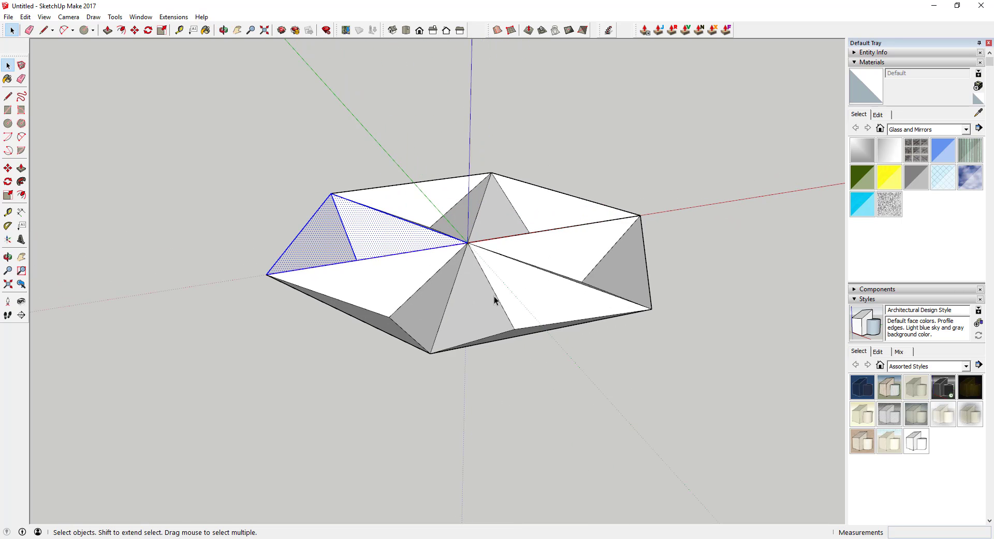
- Make the whole hexagon of six pyramids into a component named "Star Piece 1"
middle_click_drag(494, 296, 621, 388)
left_click(622, 387)
middle_click_drag(542, 306, 522, 303)
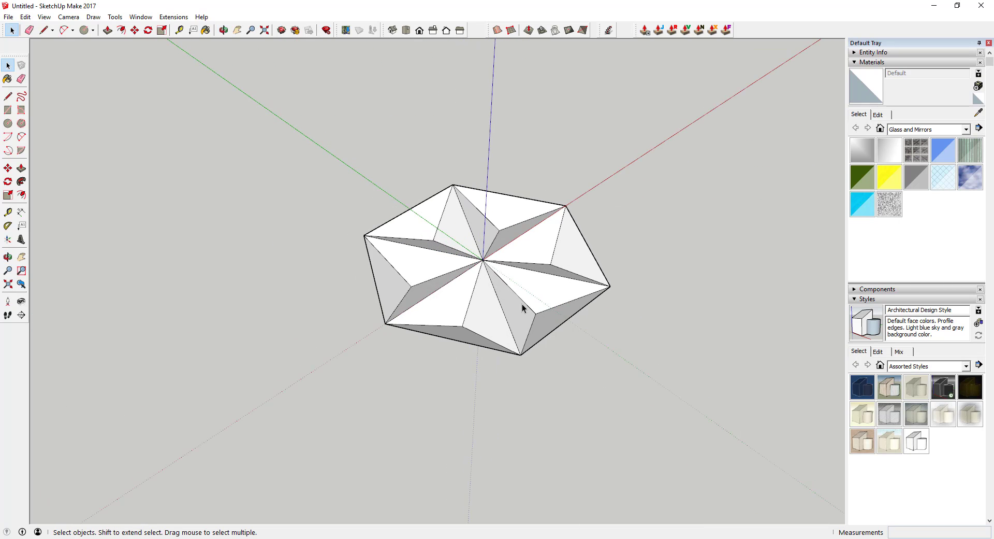
middle_click_drag(564, 343, 377, 259)
left_click_drag(275, 177, 767, 379)
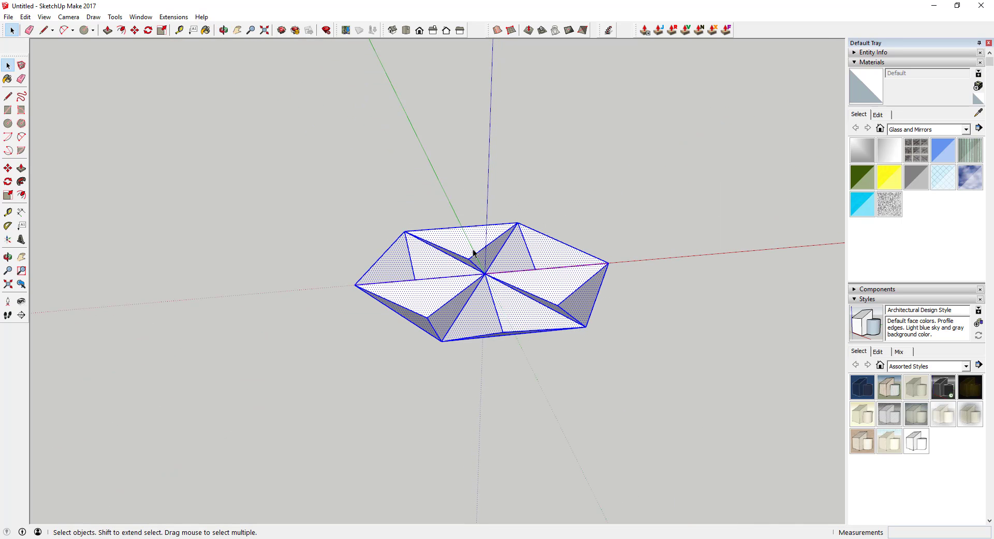
right_click(461, 246)
left_click(506, 324)
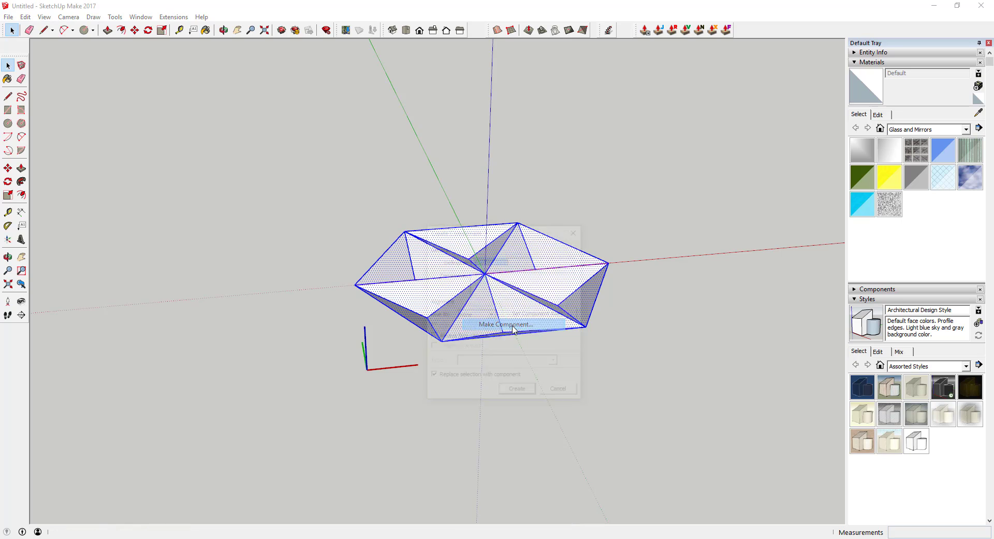
type("Star Piece 1")
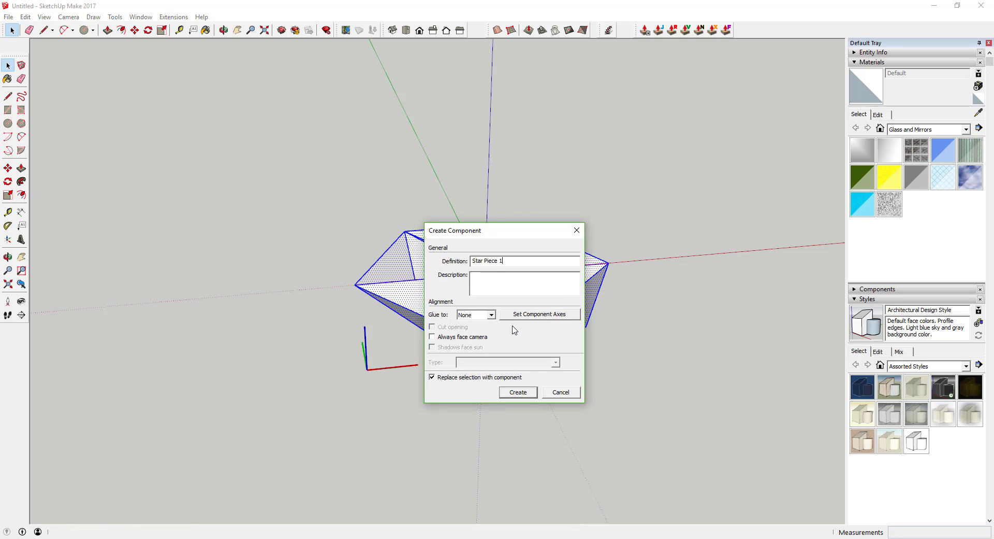
key("Return")
scroll(477, 304, "down", 3)
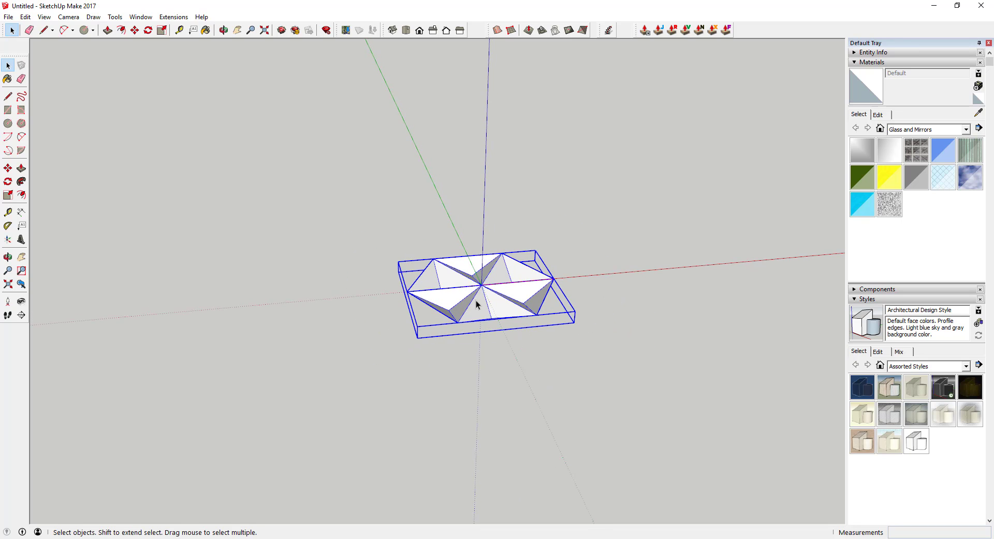
key("m")
key("ctrl")
left_click(469, 320)
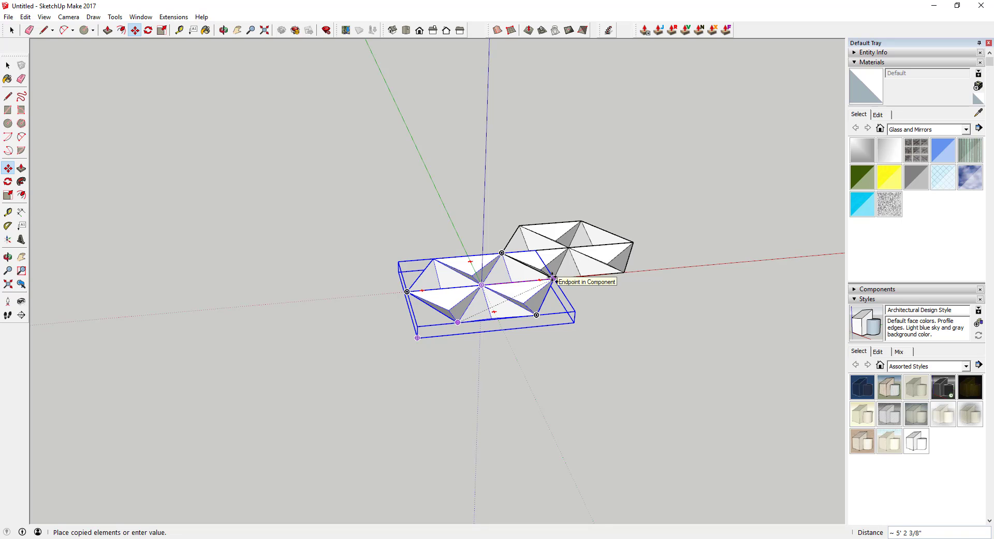
key("space")
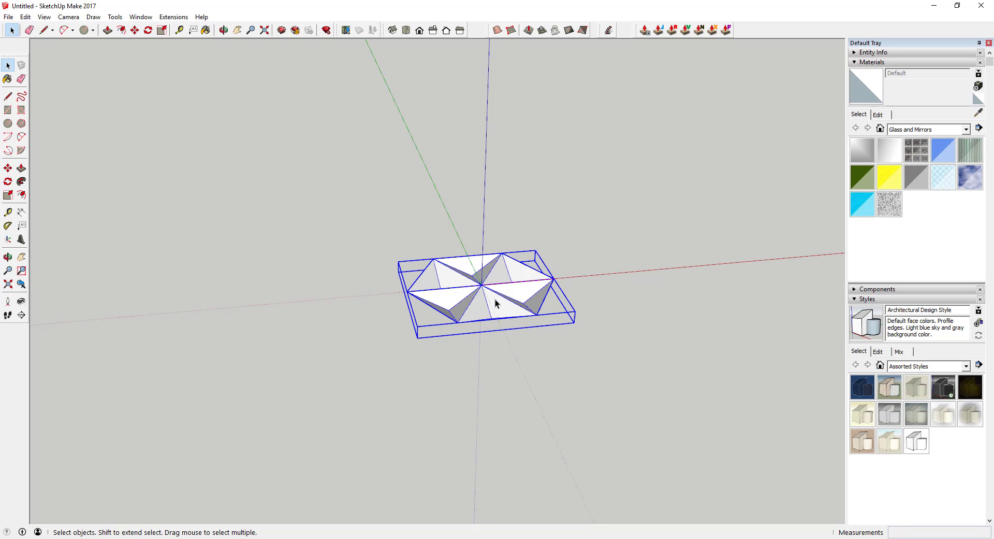
- Copy the star component corner to corner so the copy adjoins the original on the positive red-axis side
middle_click_drag(496, 303, 478, 421)
key("m")
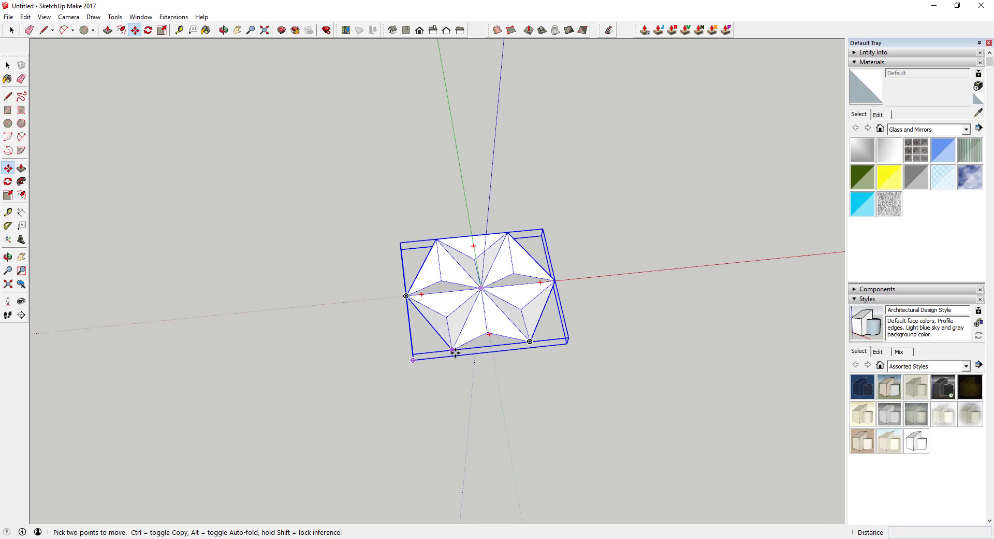
left_click(453, 349)
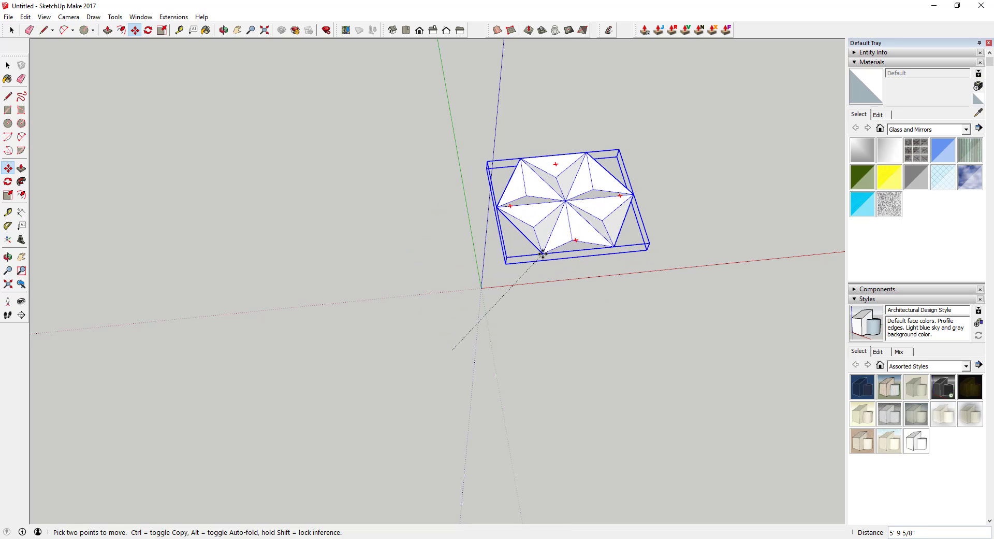
key("ctrl")
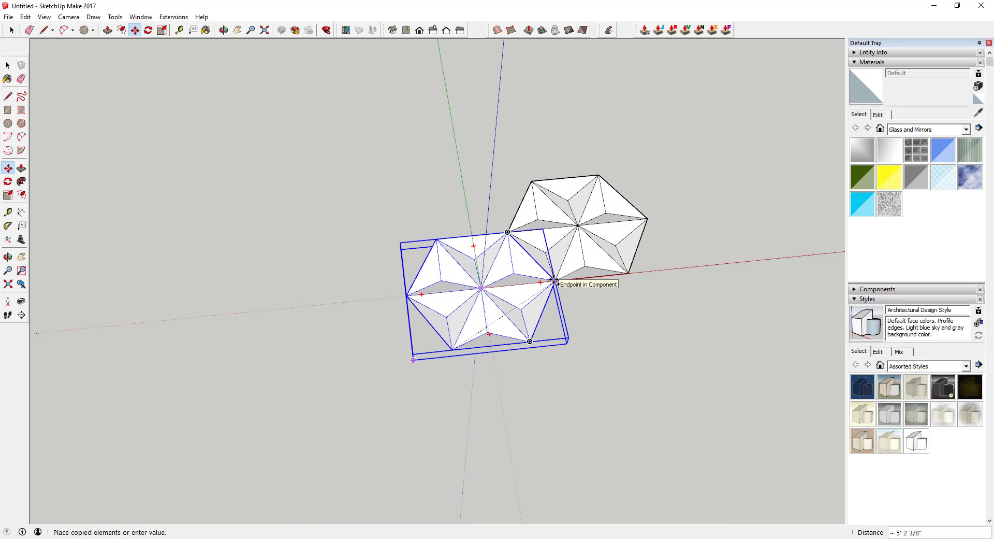
left_click(555, 281)
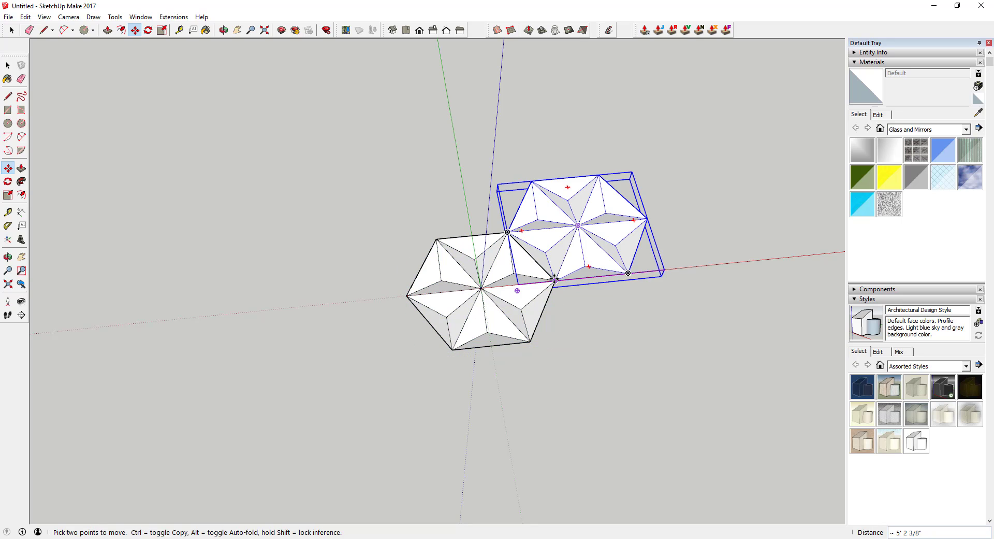
- Copy the new star piece to the negative red-axis side, snapping its corner to the origin piece's matching corner
left_click(628, 273)
key("ctrl")
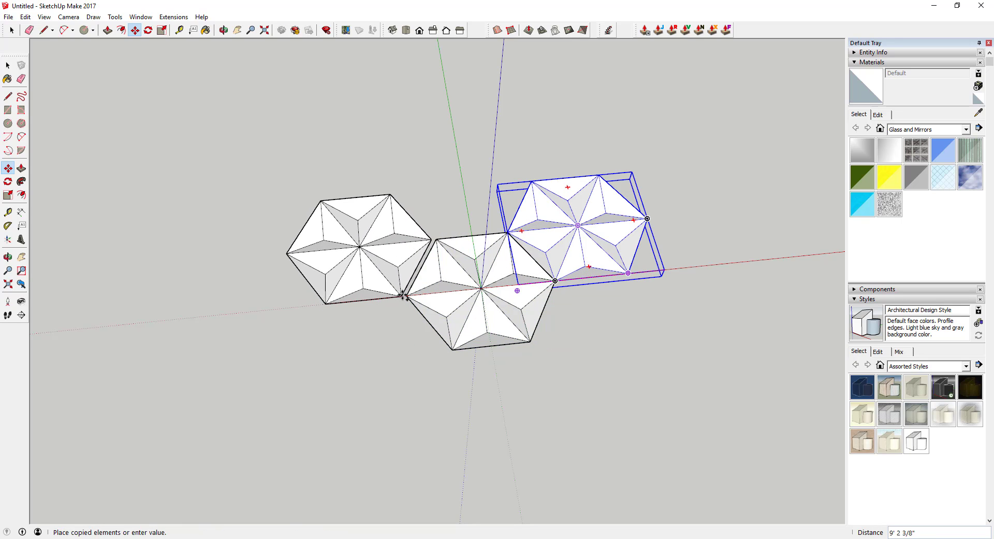
left_click(397, 297)
key("space")
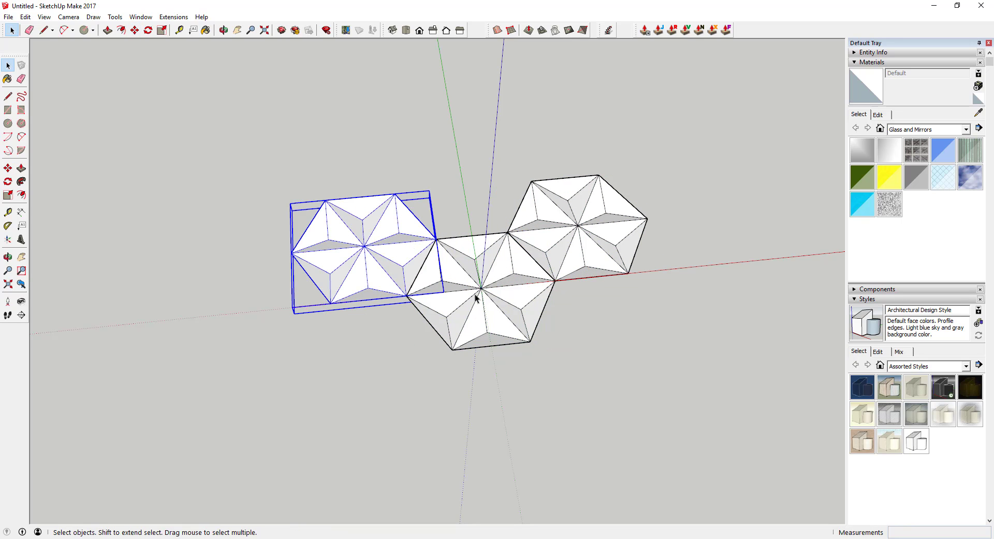
- Select the middle star piece at the origin
left_click(475, 298)
key("m")
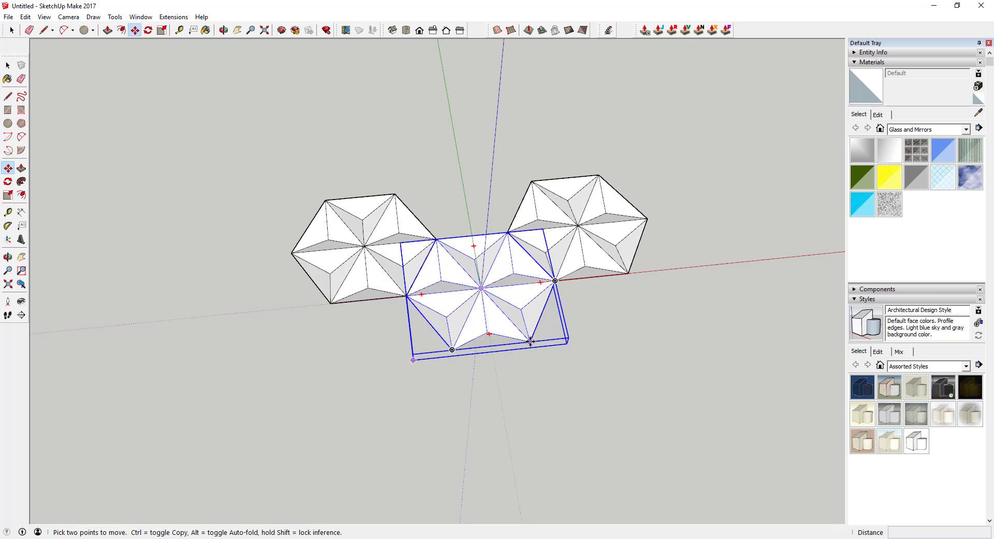
middle_click_drag(531, 336, 433, 360)
key("space")
left_click(456, 380)
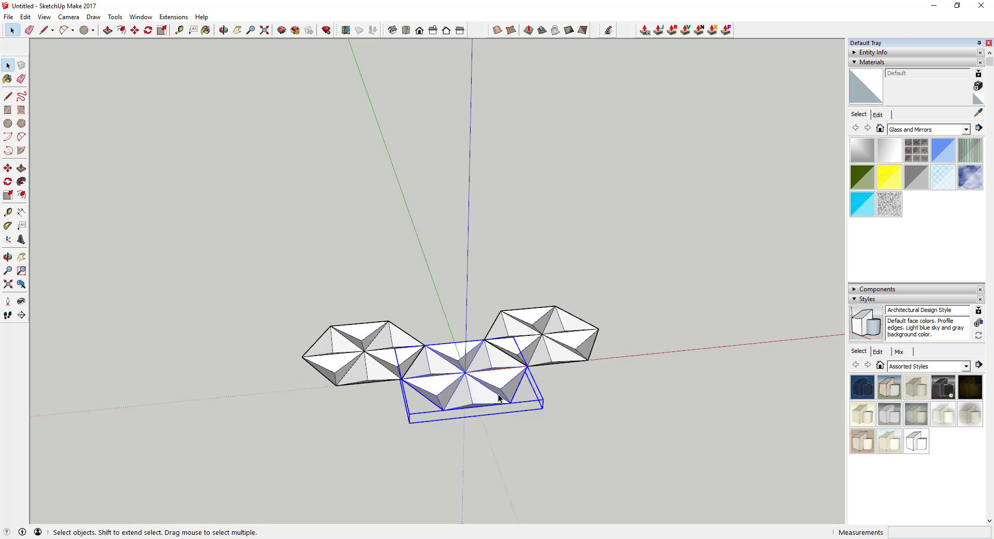
key("m")
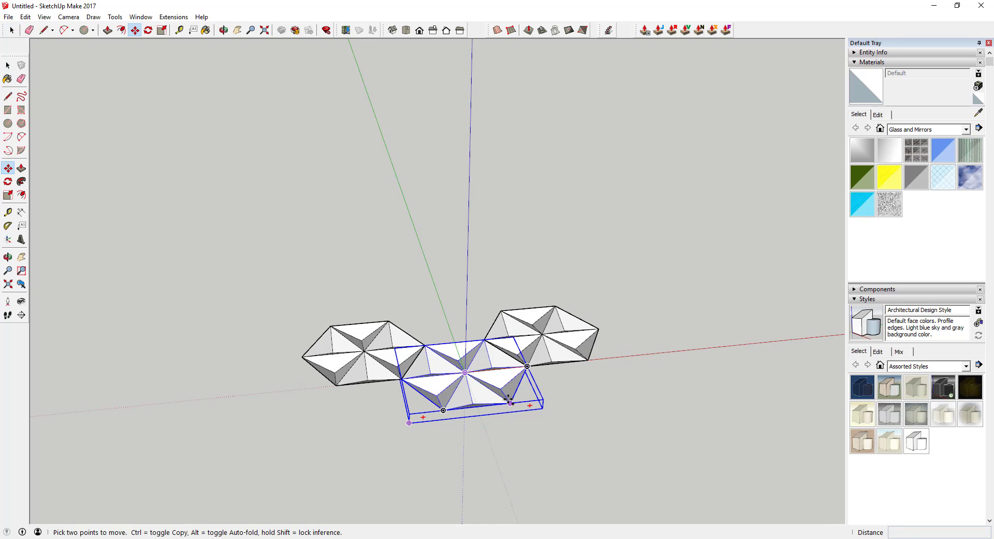
left_click(510, 402)
key("ctrl")
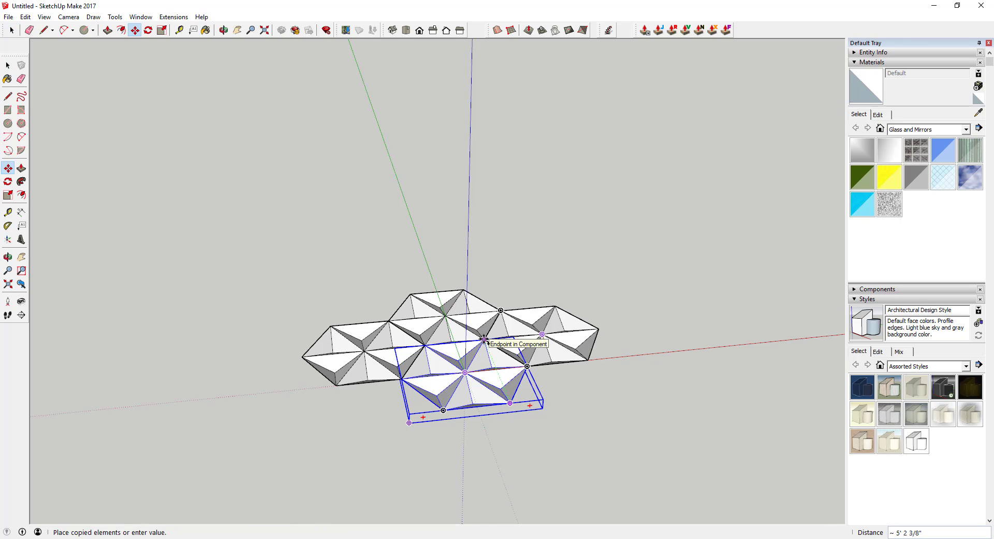
key("space")
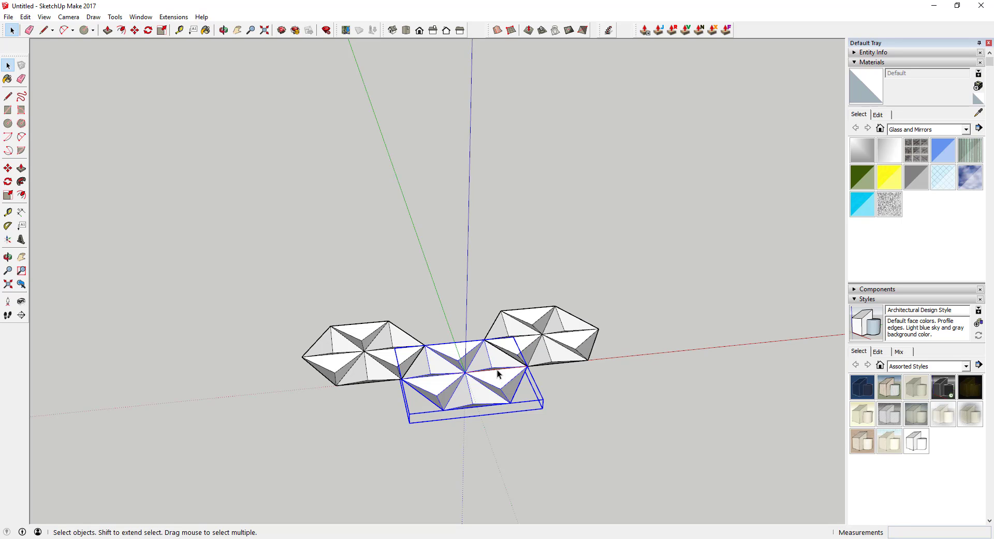
key("m")
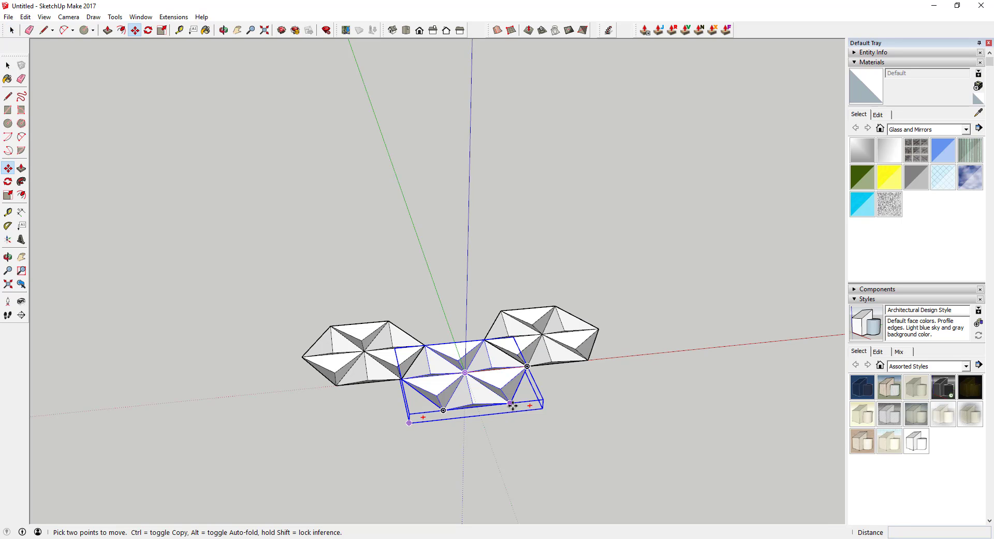
left_click(510, 402)
key("ctrl")
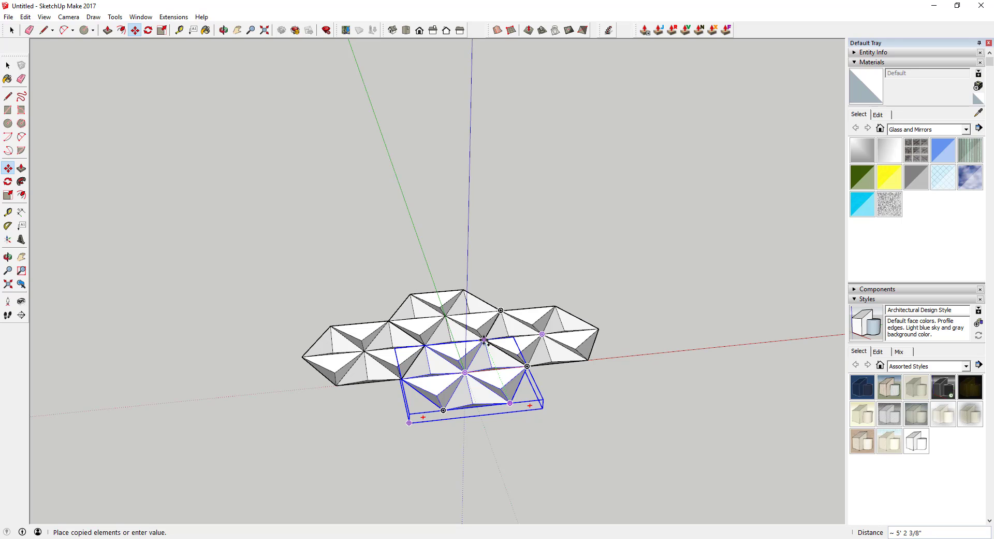
key("space")
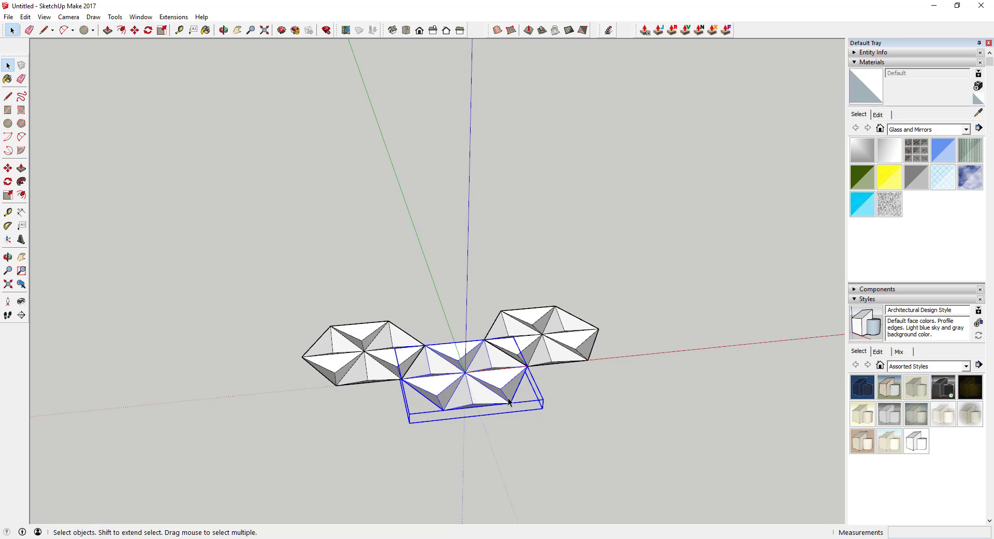
- Copy the origin star piece along the green axis into the gap between its two neighbours, and repeat the copy x5
key("m")
left_click(512, 410)
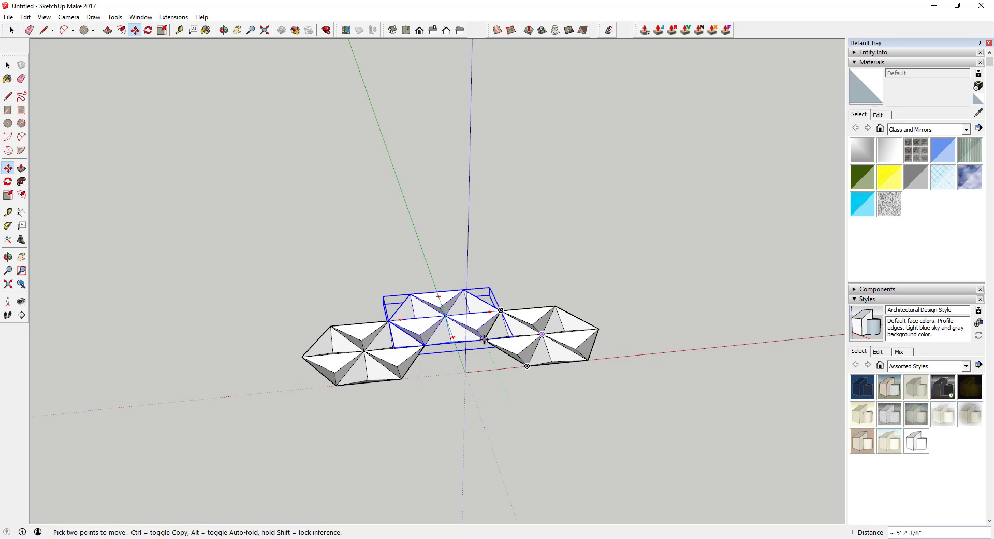
key("ctrl")
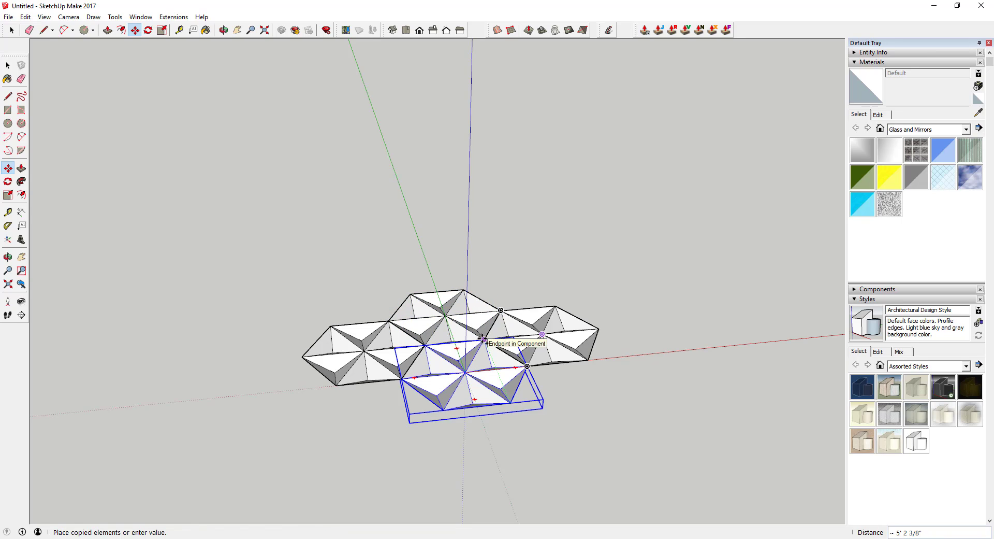
left_click(466, 306)
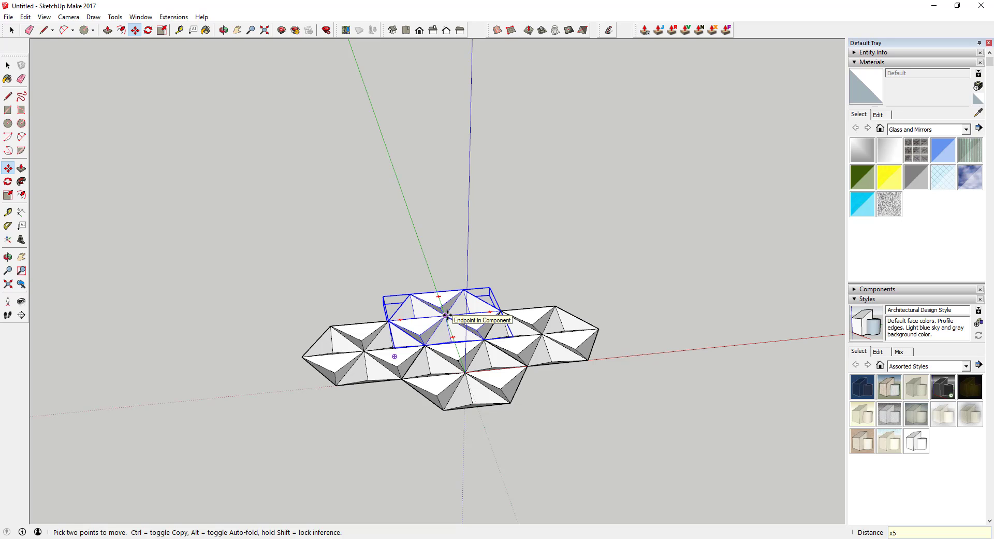
key("Return")
key("space")
- Make the star piece on the negative red-axis side unique
middle_click_drag(438, 317, 578, 387)
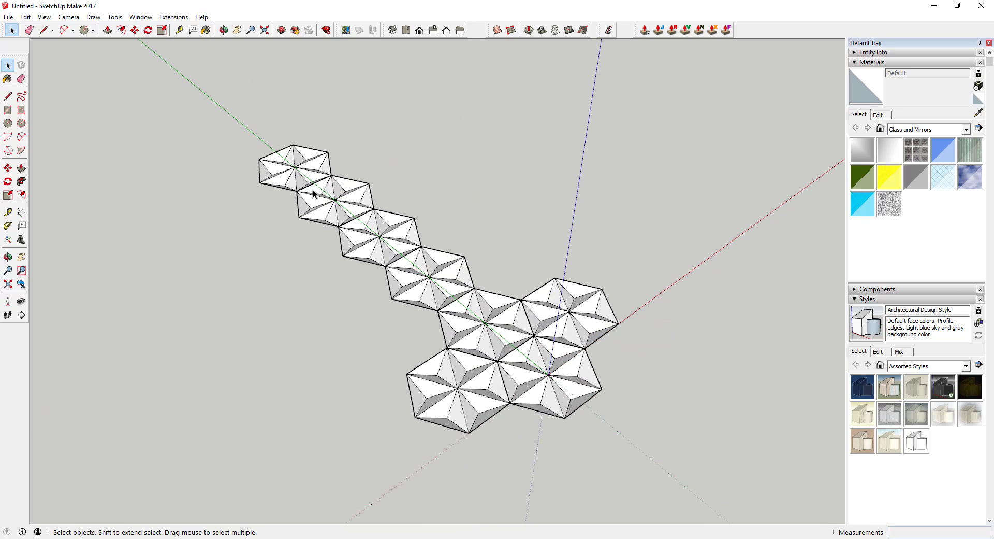
middle_click_drag(535, 369, 458, 299)
left_click(399, 347)
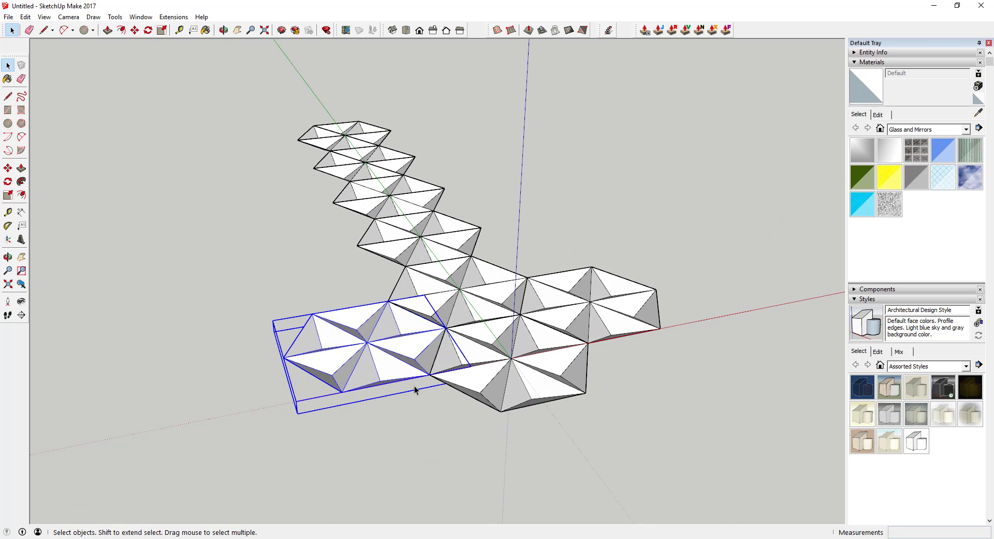
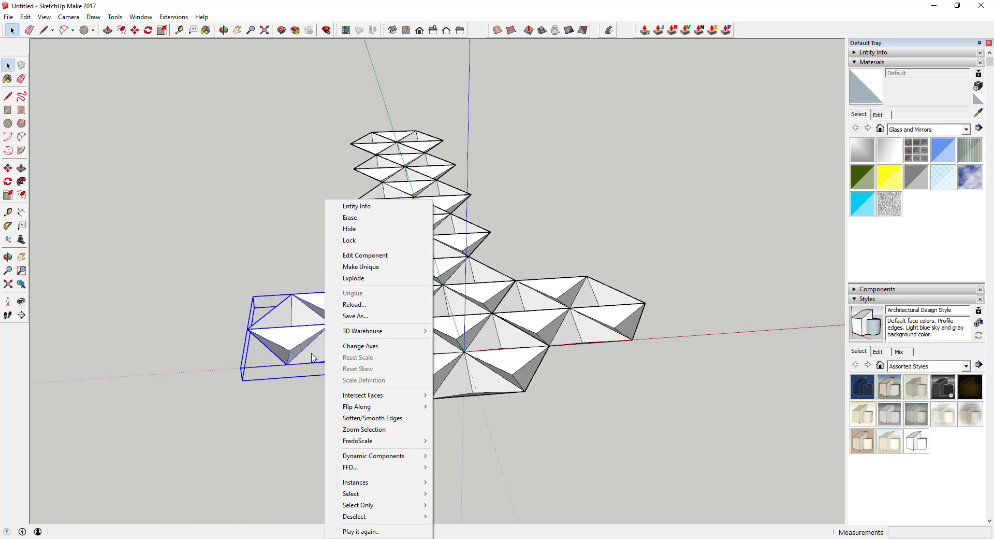
right_click(311, 356)
left_click(365, 82)
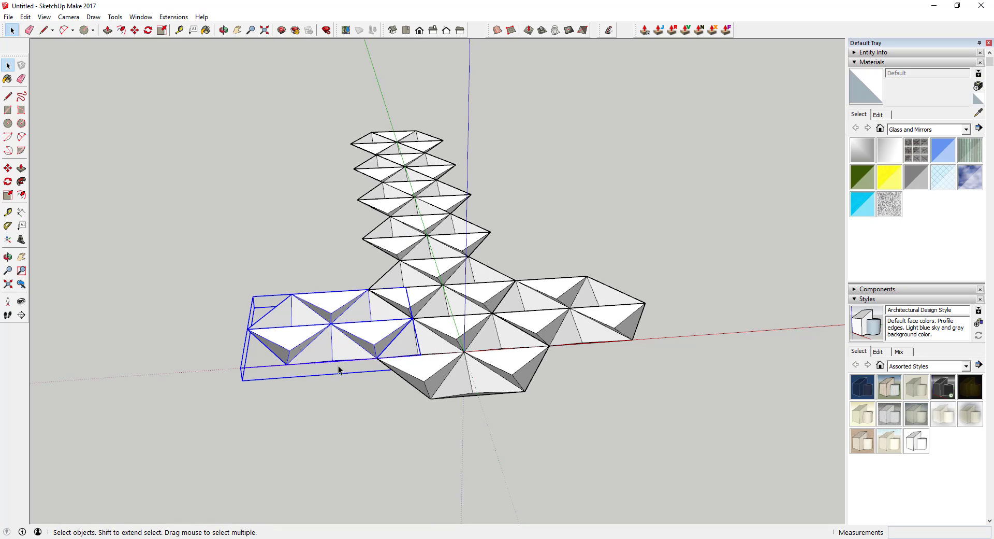
- Inside the unique star piece, draw lines from two opposite pyramid tips to their outer edge midpoints, dividing the hexagon in half
middle_click_drag(338, 365, 471, 418)
double_click(396, 367)
left_click(462, 416)
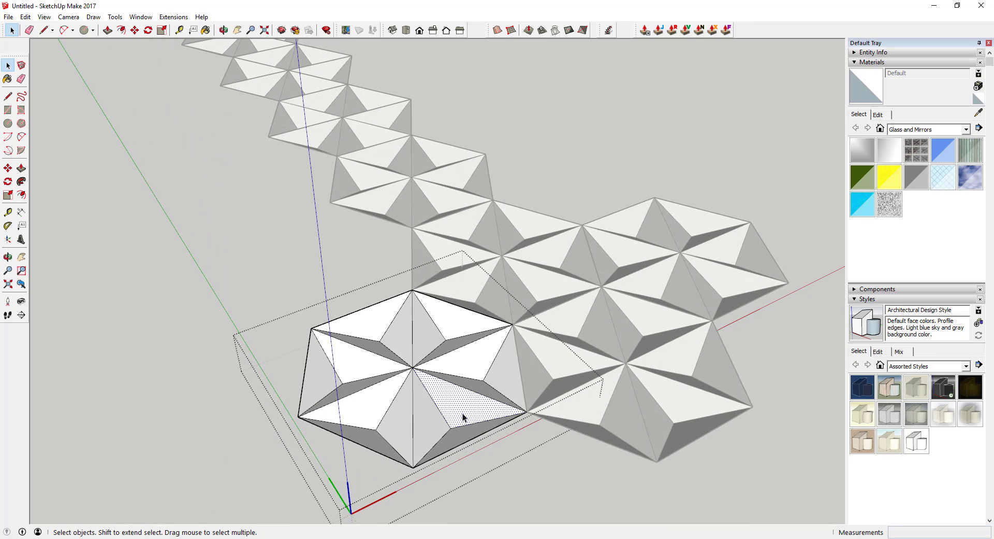
key("l")
left_click(450, 427)
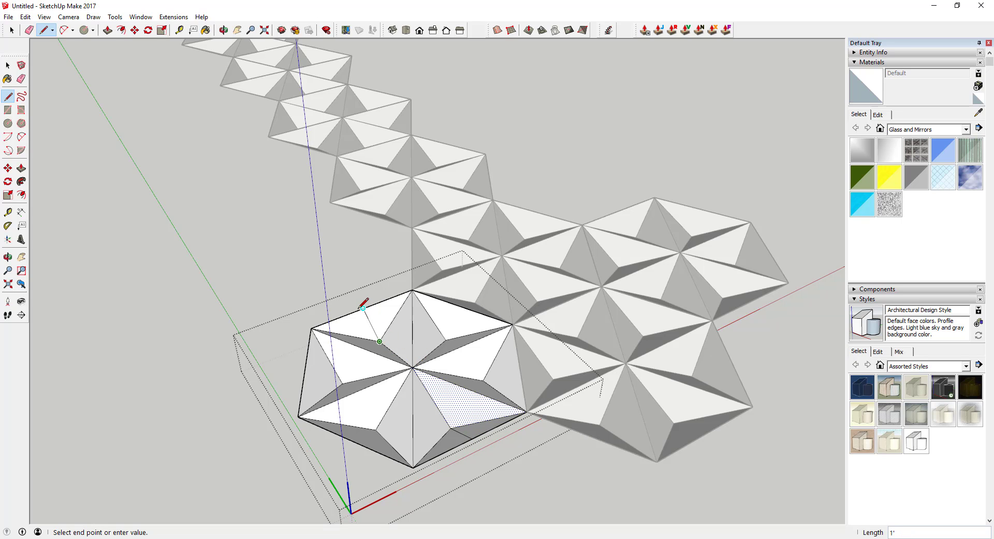
key("space")
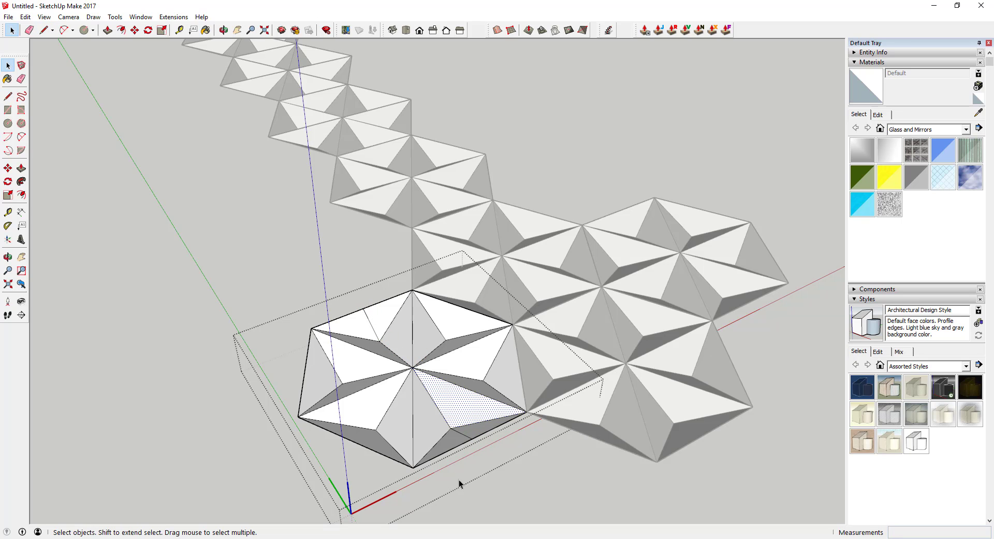
- Erase the outer half of the divided star piece and close the component
middle_click_drag(459, 483, 371, 466)
key("e")
left_click_drag(348, 424, 312, 322)
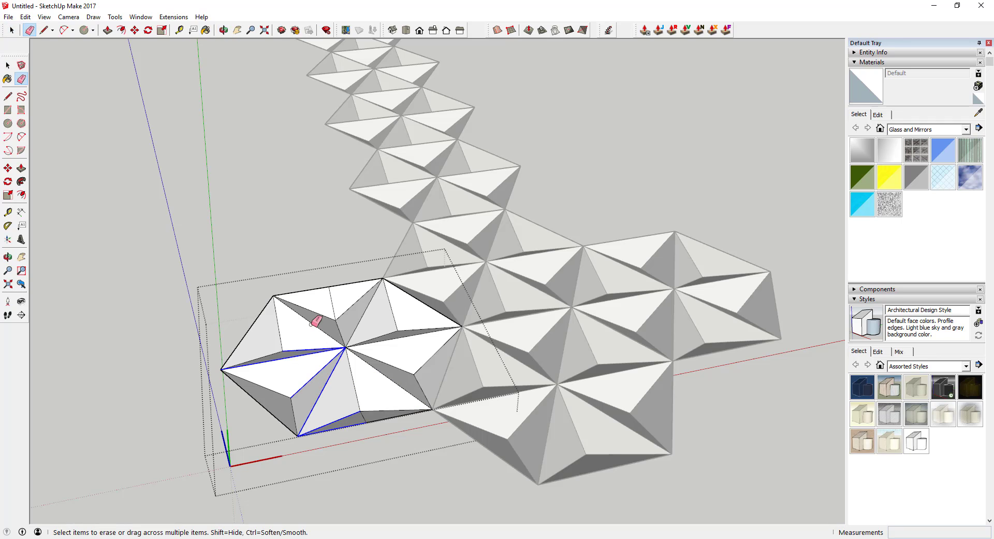
mouse_move(301, 281)
left_mouse_down()
mouse_move(255, 302)
mouse_move(278, 383)
left_mouse_up()
left_click_drag(278, 417, 288, 381)
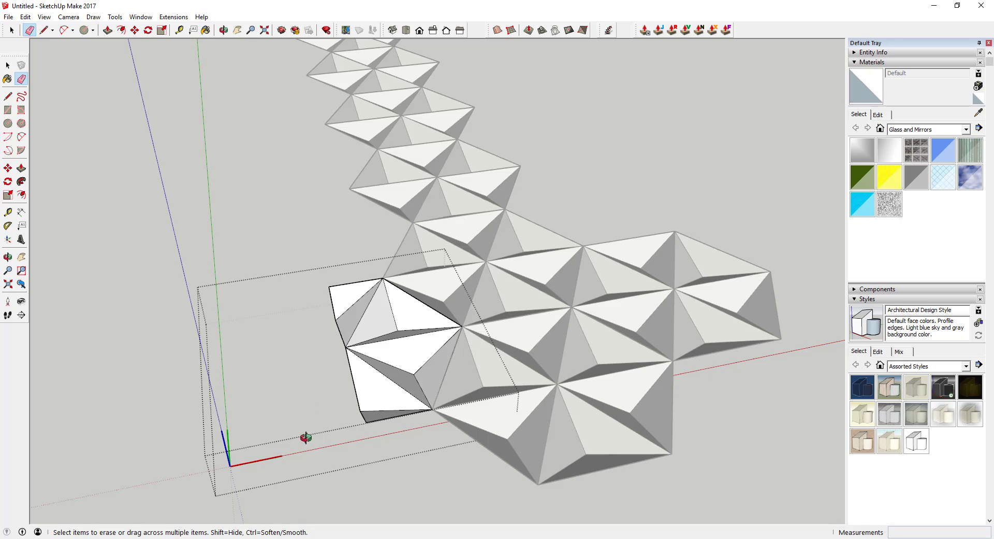
mouse_move(305, 437)
middle_mouse_down()
mouse_move(273, 437)
mouse_move(375, 462)
middle_mouse_up()
key("space")
middle_click_drag(403, 509, 377, 445)
scroll(350, 321, "down", 3)
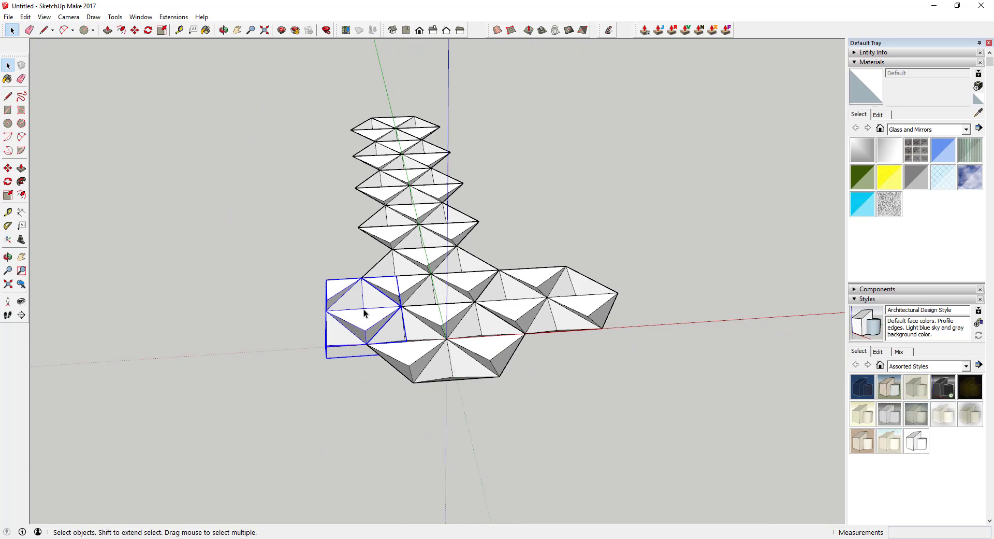
- Copy the half star piece about 5' 2 3/8" along the green axis, edge to edge, and repeat the copy x4
middle_click_drag(364, 308, 376, 396)
key("m")
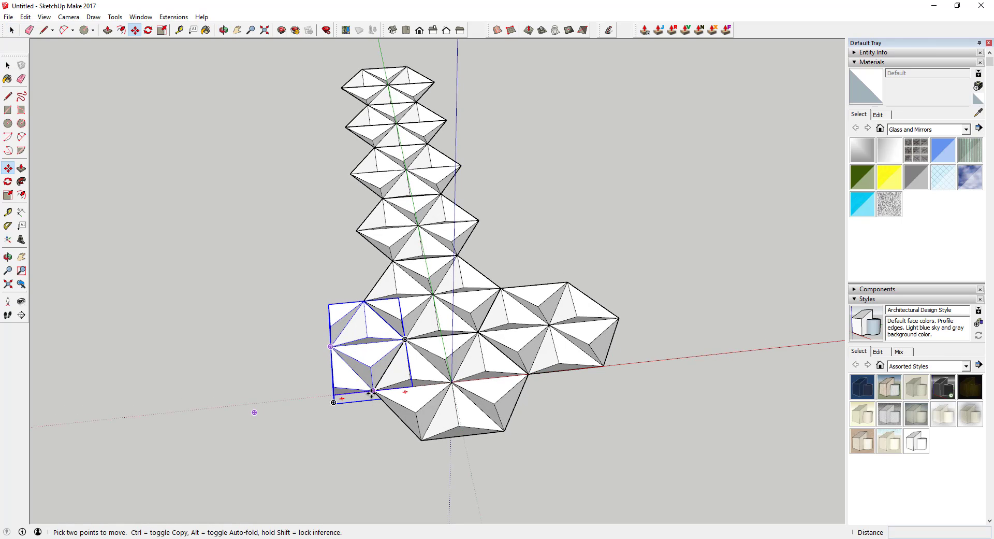
left_click(372, 392)
left_click(363, 300)
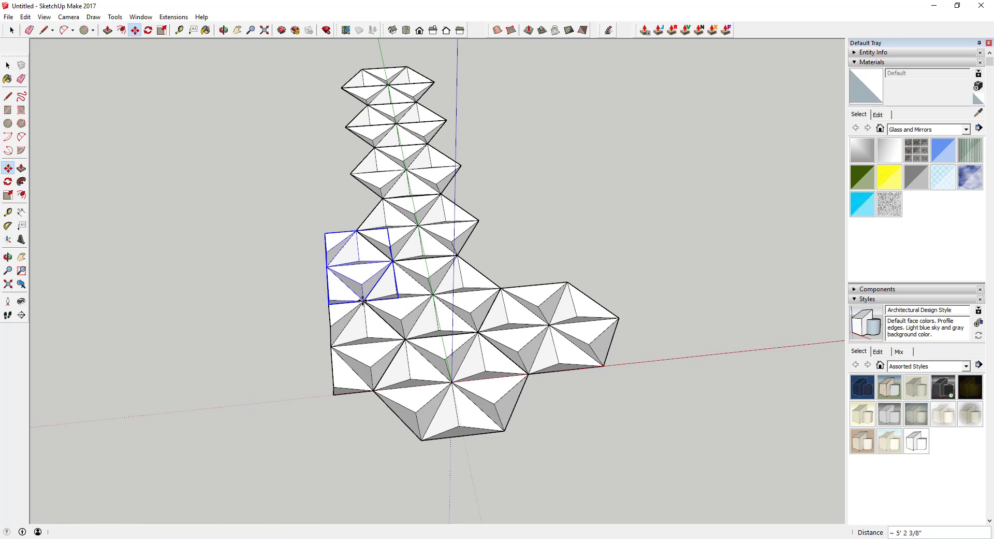
type("x5")
key("Return")
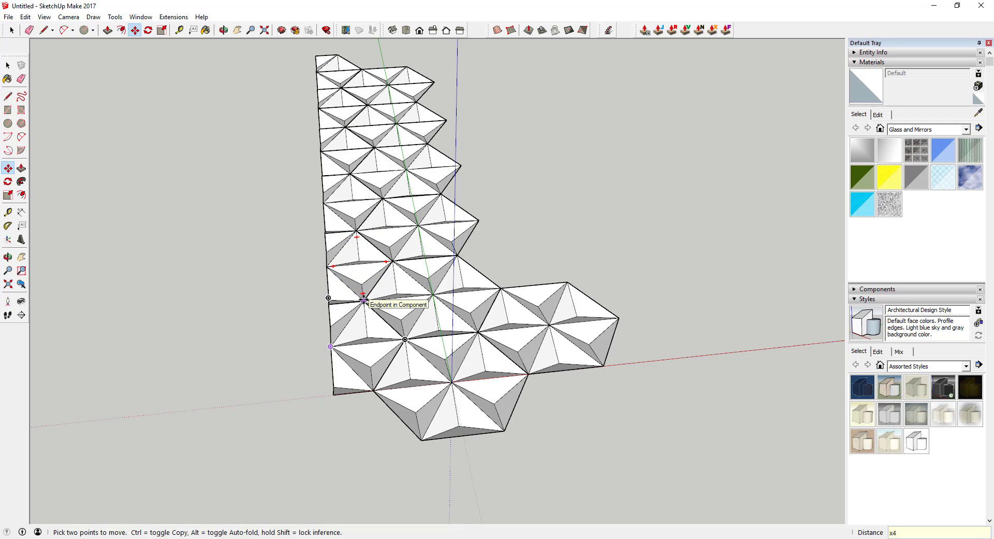
key("Return")
- Erase the full star piece on the positive red-axis side
key("space")
key("e")
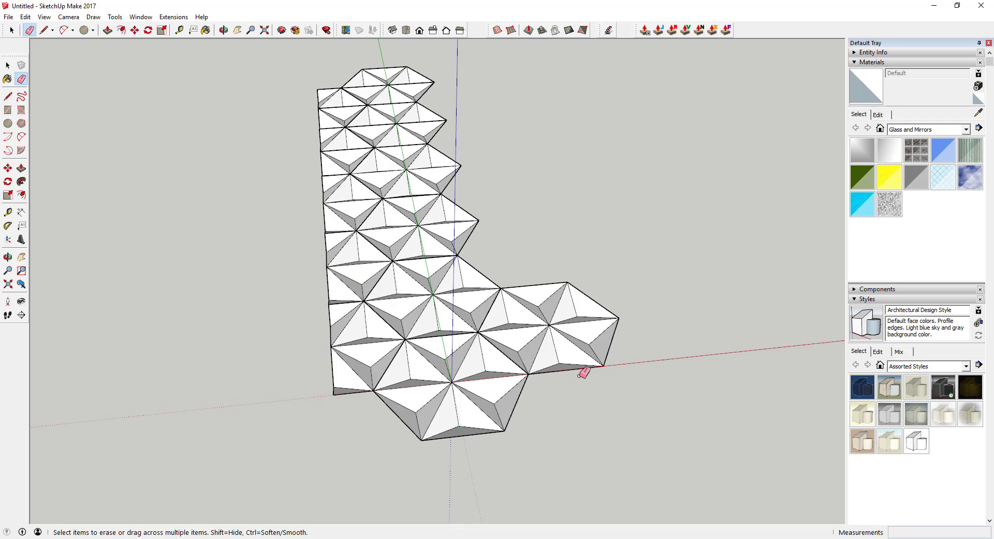
left_click(584, 371)
- Copy the whole column of half star pieces along the red axis to beyond the opposite side of the full pieces
middle_click_drag(585, 394, 393, 345)
key("space")
left_click(363, 331)
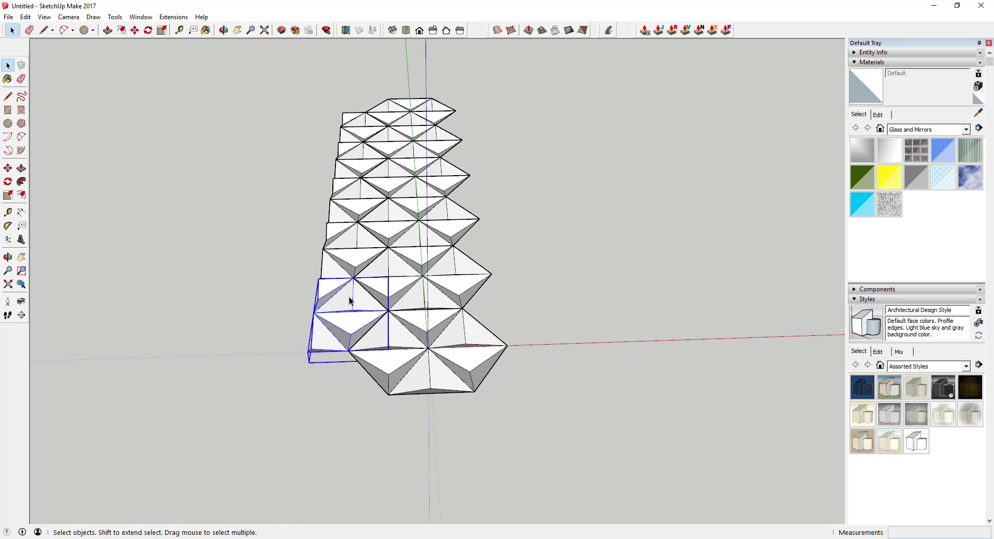
left_click(348, 295, "shift")
left_click(353, 261, "shift")
left_click(356, 228, "shift")
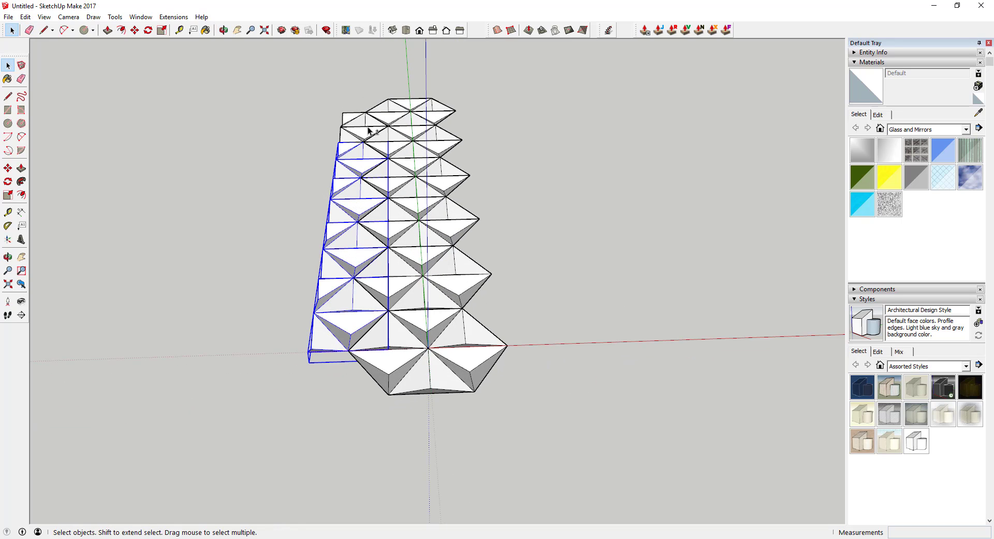
key("m")
left_click(339, 127)
key("ctrl")
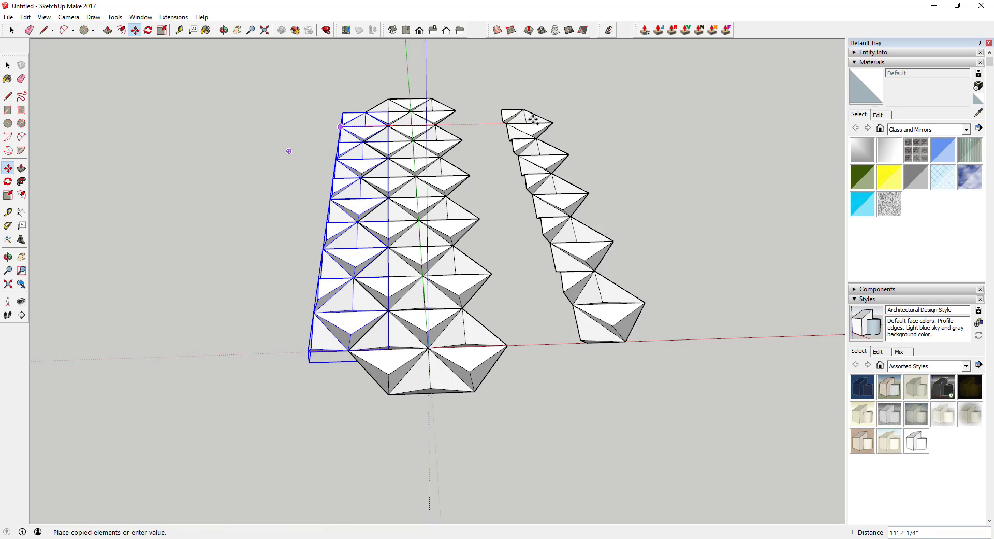
left_click(549, 124)
- Mirror the copied column with a red scale of -1 and move it against the open zigzag edge of the full pieces
key("s")
left_click_drag(585, 198, 694, 196)
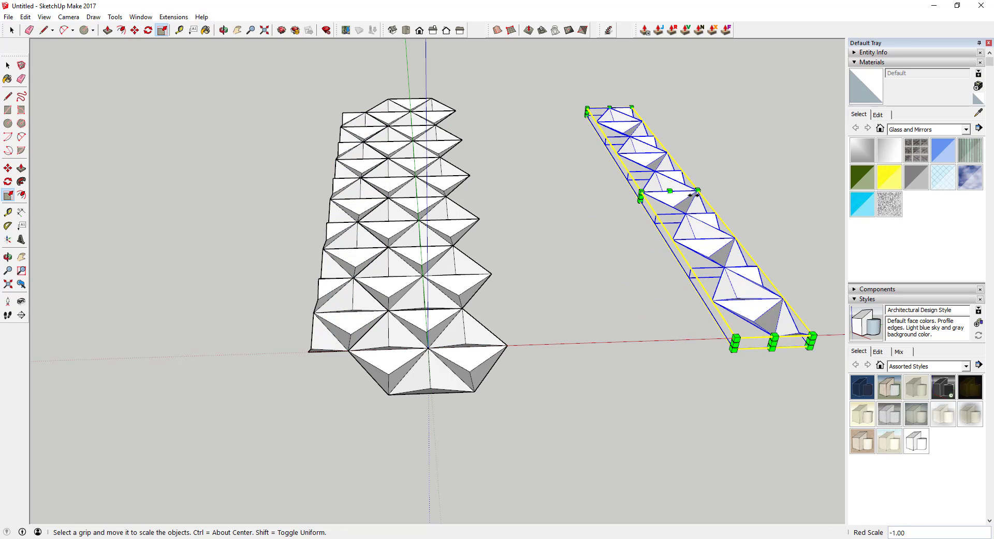
key("m")
left_click(713, 298)
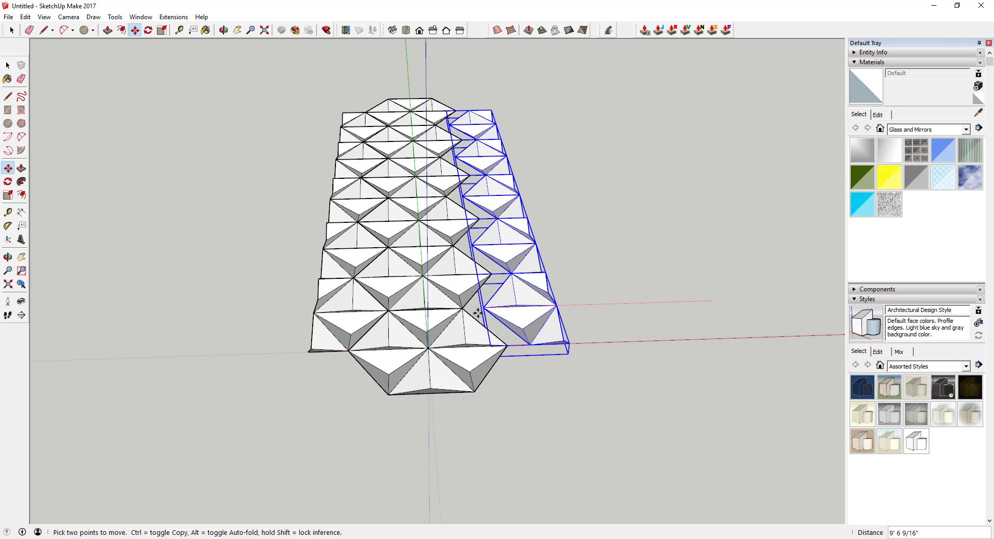
left_click(491, 308)
key("space")
left_click(518, 374)
- Try to copy the whole strip 9' along the negative red axis, edge to edge, and repeat the copy 5x
middle_click_drag(481, 381, 430, 376)
scroll(405, 301, "down", 2)
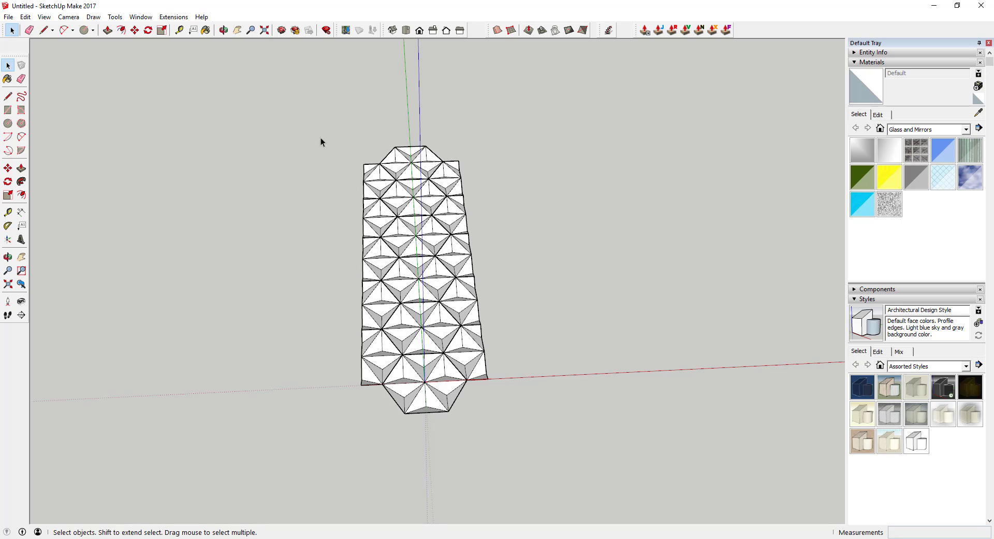
left_click_drag(321, 139, 542, 452)
key("m")
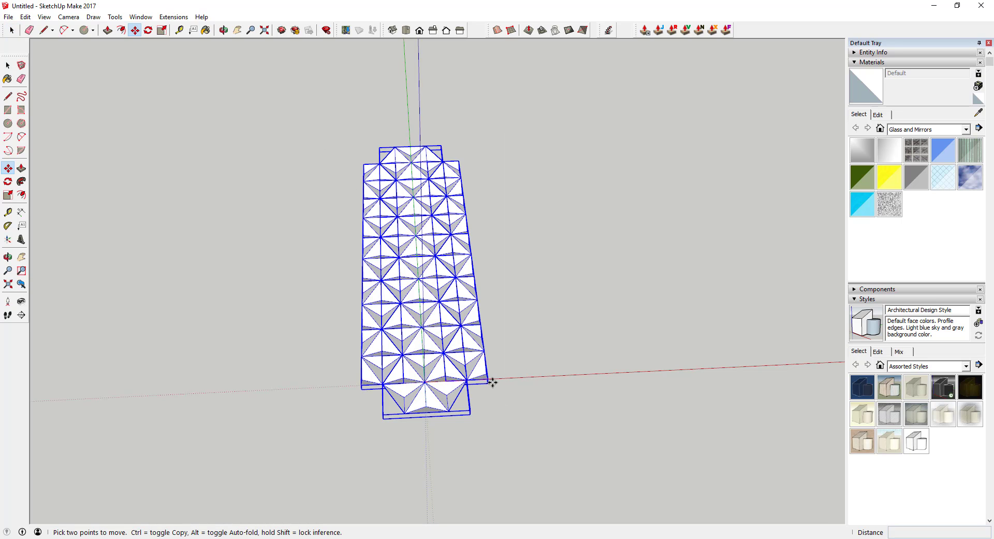
left_click(488, 381)
key("ctrl")
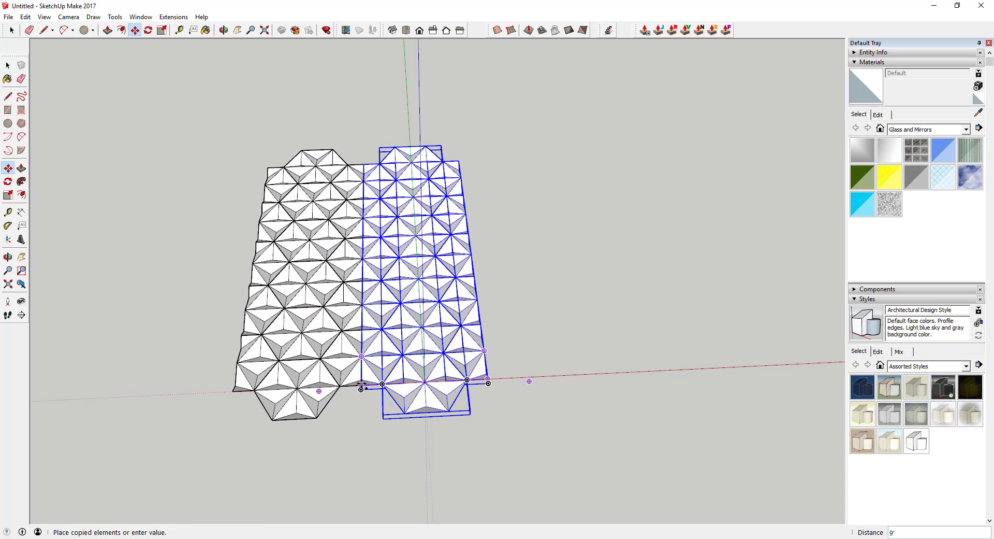
left_click(360, 386)
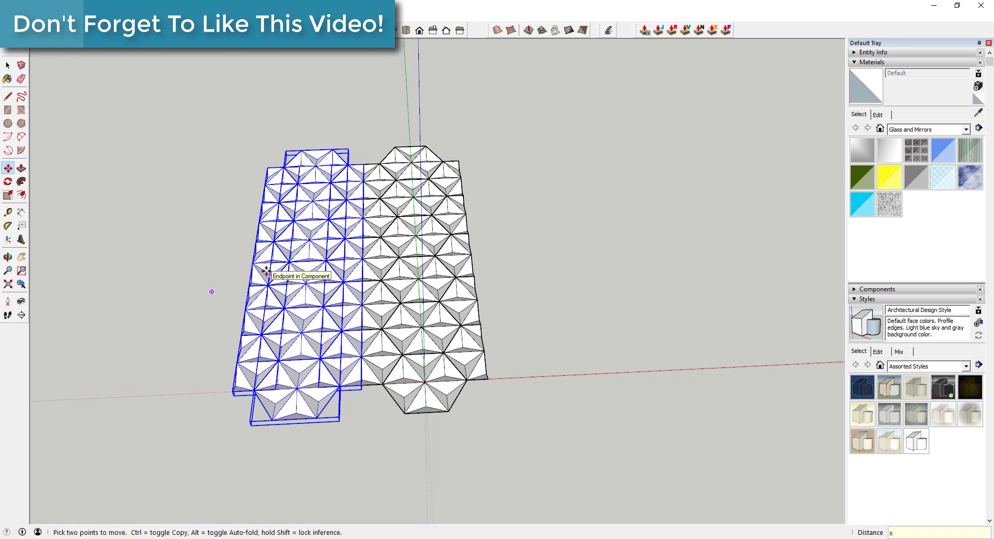
type("5x")
key("Return")
- Undo the repeated copies of the strip
middle_click_drag(267, 271, 410, 333)
scroll(291, 506, "up", 5)
key("m")
scroll(291, 506, "down", 10)
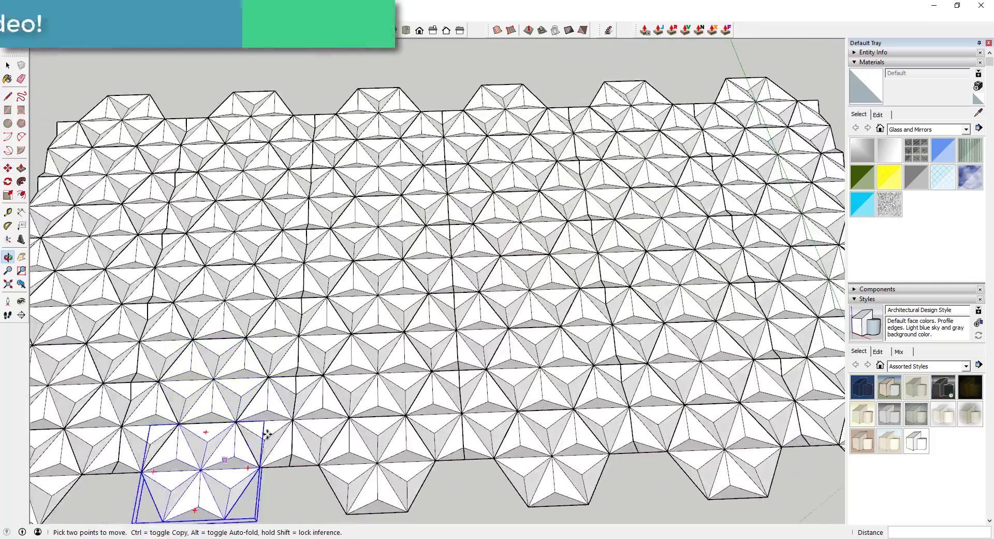
scroll(508, 358, "up", 6)
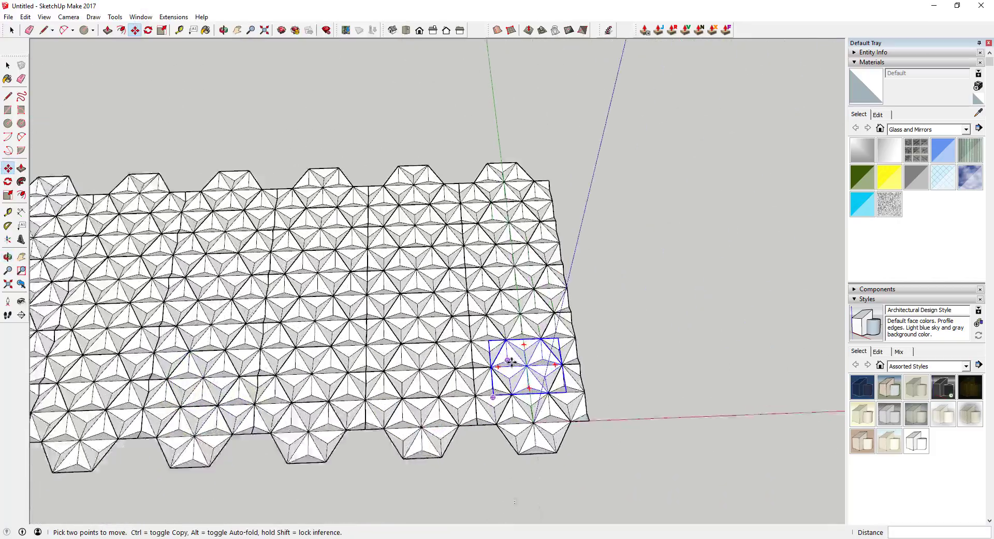
key("ctrl+z")
- Erase the full star piece protruding at the strip's far end on the green axis
middle_click_drag(532, 368, 530, 205)
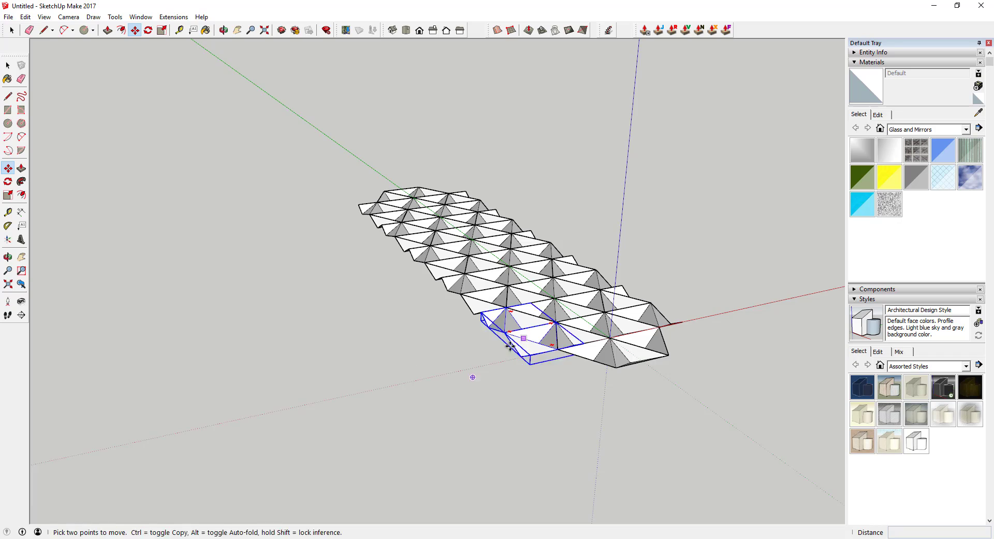
middle_click_drag(470, 377, 503, 491)
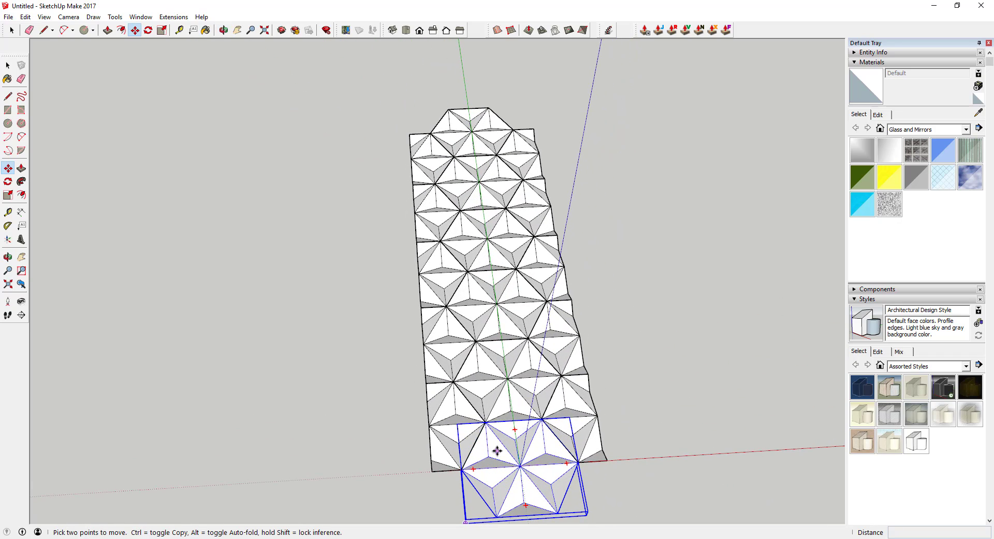
middle_click_drag(495, 449, 564, 430)
key("space")
left_click(562, 427)
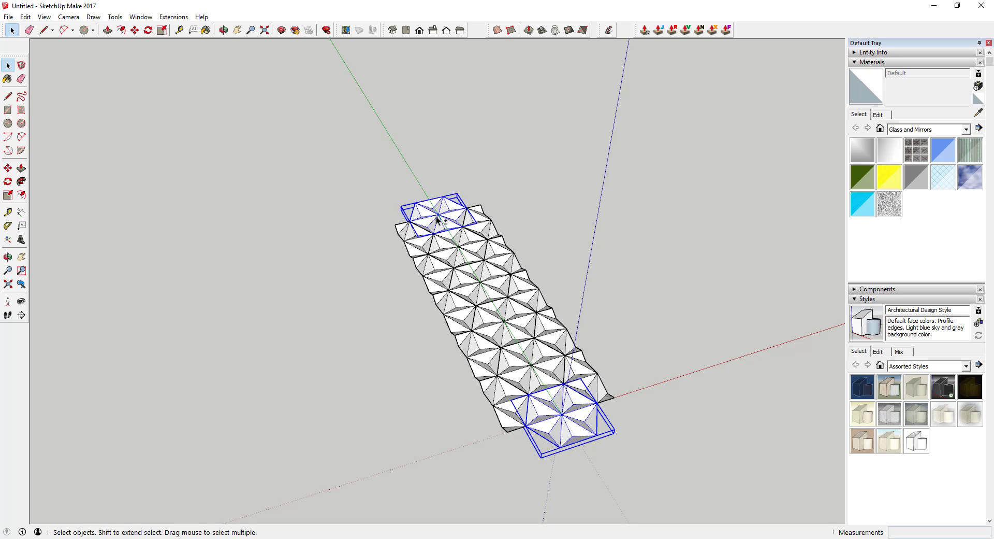
key("e")
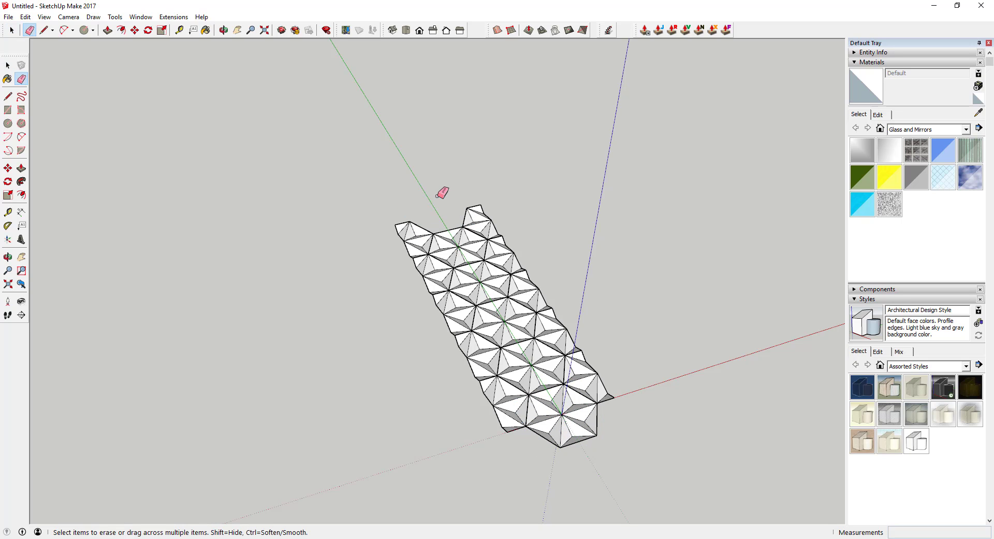
left_click(444, 194)
- Make the full star piece at the origin end of the strip unique
key("space")
left_click(571, 428)
middle_click_drag(571, 428, 685, 399)
scroll(617, 384, "up", 3)
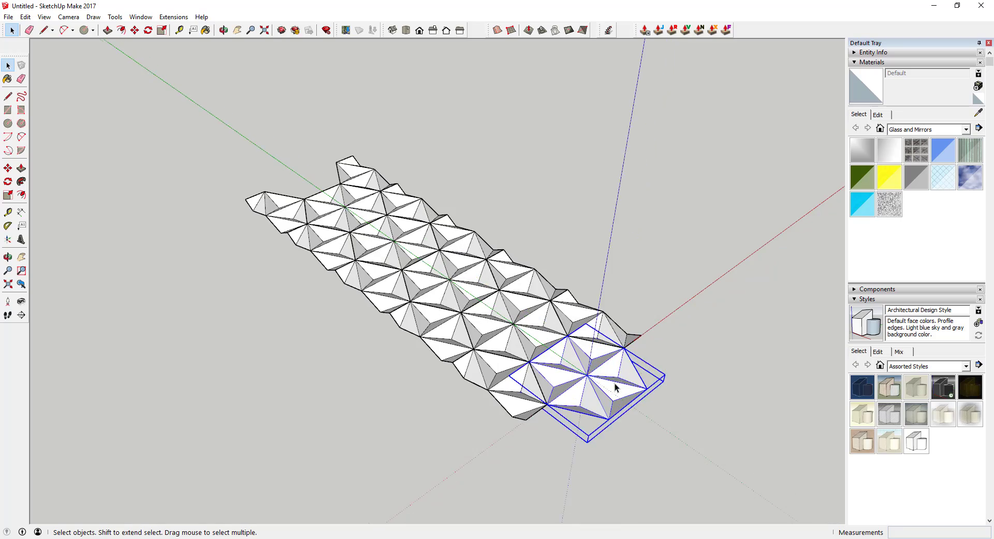
right_click(557, 386)
left_click(608, 115)
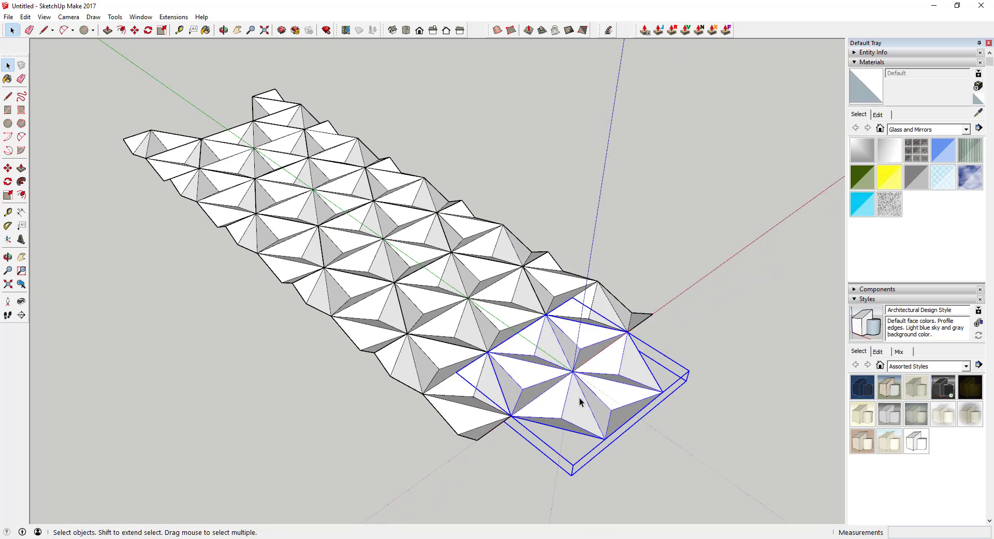
- Open the unique star piece and erase the edges of its outer half beyond the red axis
middle_click_drag(572, 402, 679, 315)
double_click(679, 312)
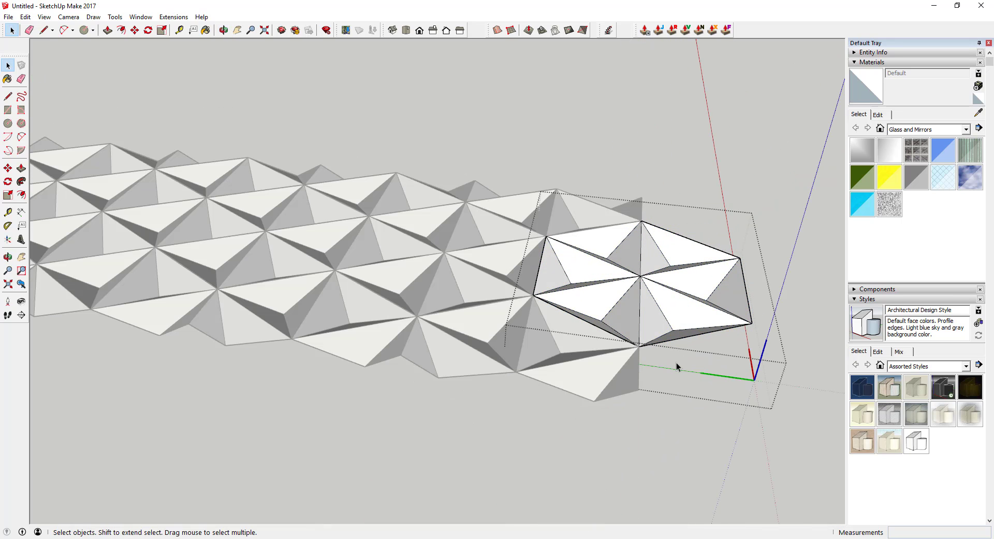
key("e")
left_click_drag(677, 362, 676, 225)
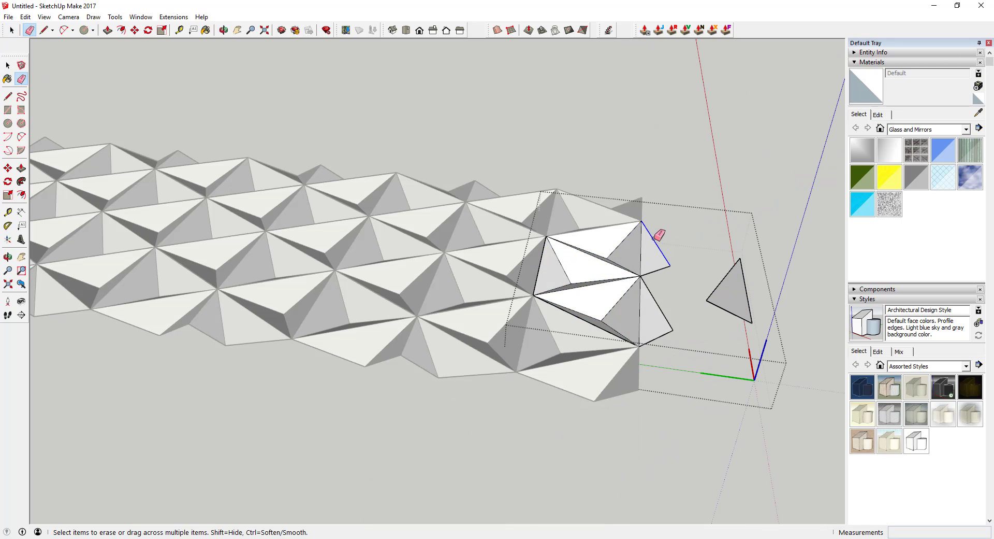
left_click_drag(653, 314, 657, 337)
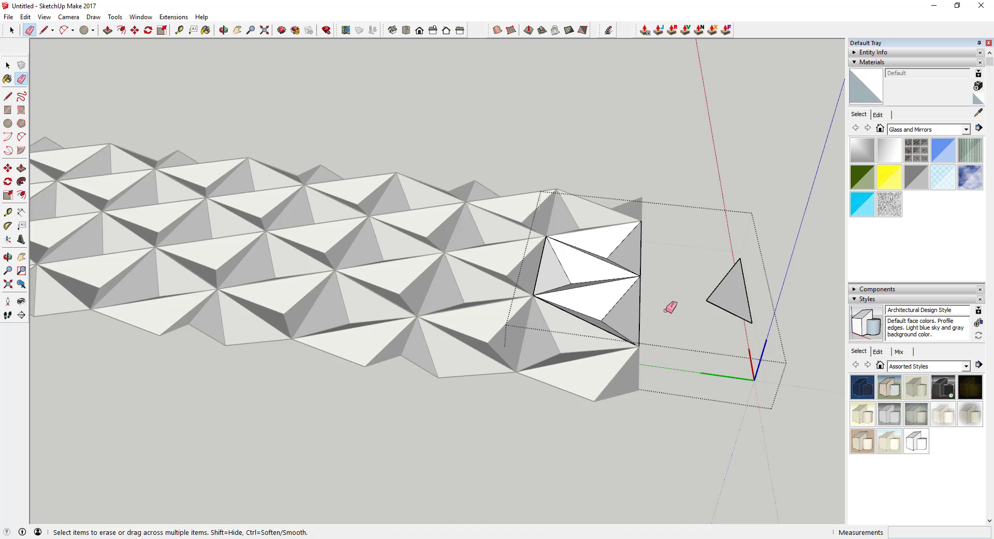
- Erase the leftover detached triangle inside the unique star piece and close the component
middle_click_drag(670, 307, 646, 242)
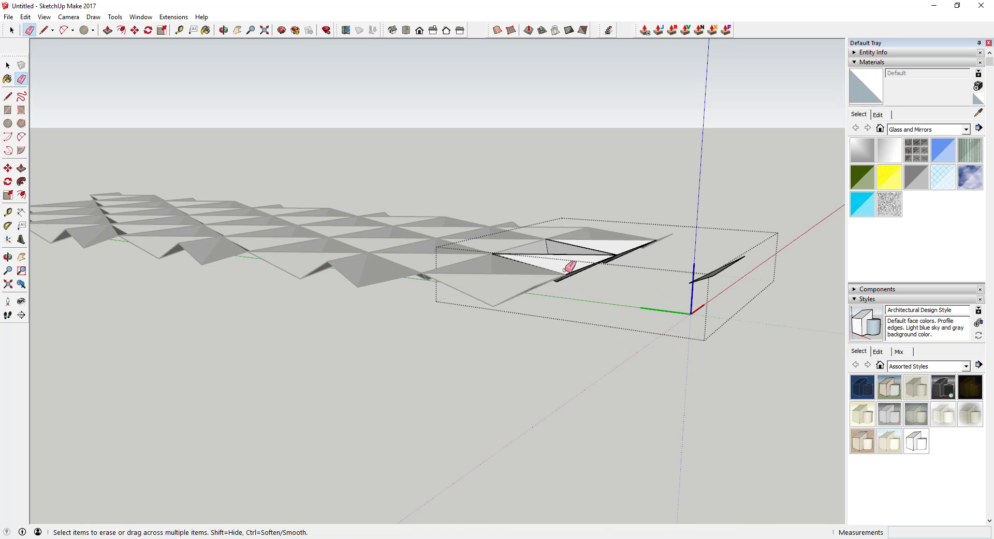
mouse_move(545, 291)
middle_mouse_down()
mouse_move(395, 355)
mouse_move(428, 359)
mouse_move(697, 271)
middle_mouse_up()
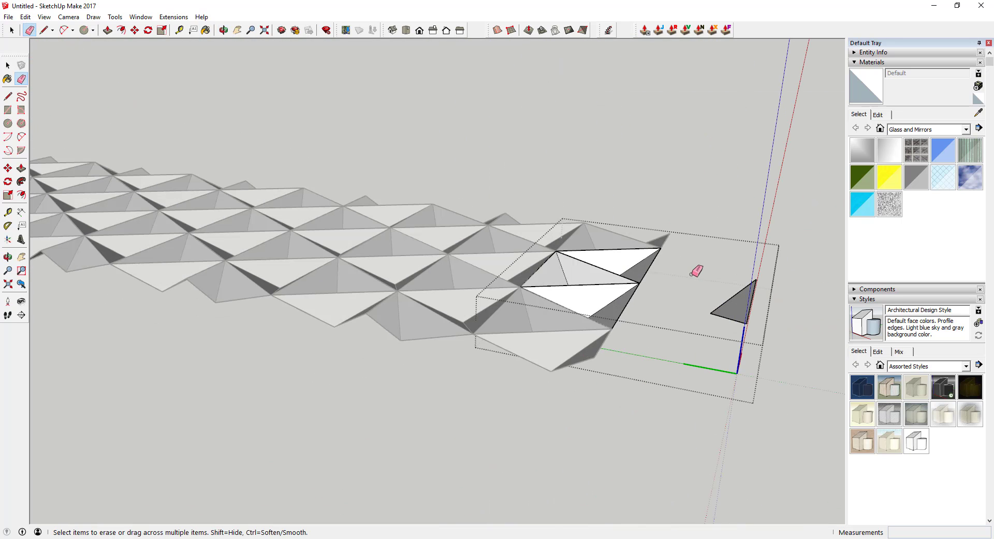
left_click_drag(759, 305, 756, 308)
key("space")
mouse_move(688, 362)
middle_mouse_down()
mouse_move(468, 429)
mouse_move(502, 347)
middle_mouse_up()
key("o")
left_click_drag(502, 347, 479, 406)
key("space")
left_click(508, 436)
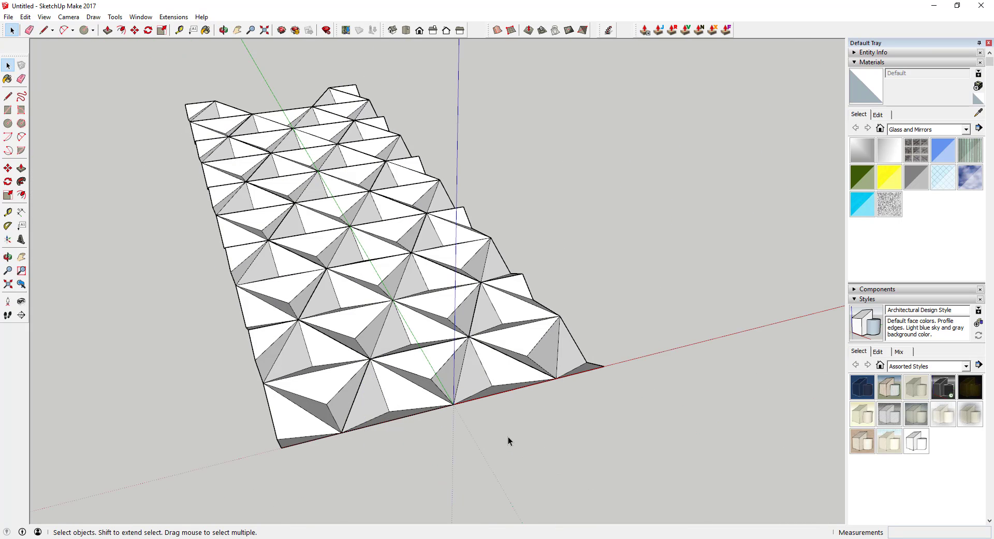
- Copy the halved star piece from the origin along the green axis to beyond the strip's far end
middle_click_drag(543, 427, 429, 409)
left_click(429, 409)
scroll(467, 414, "down", 5)
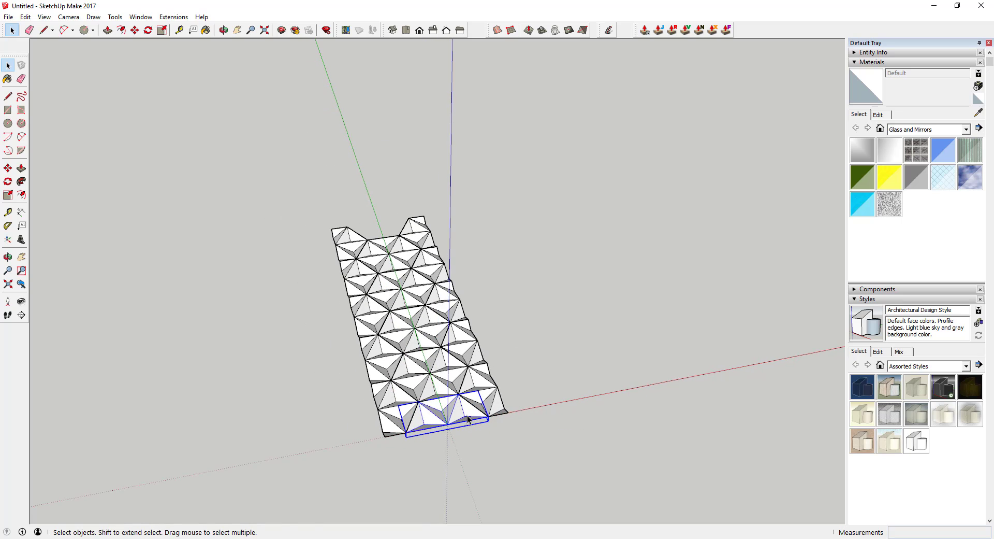
key("m")
key("ctrl")
left_click(446, 424)
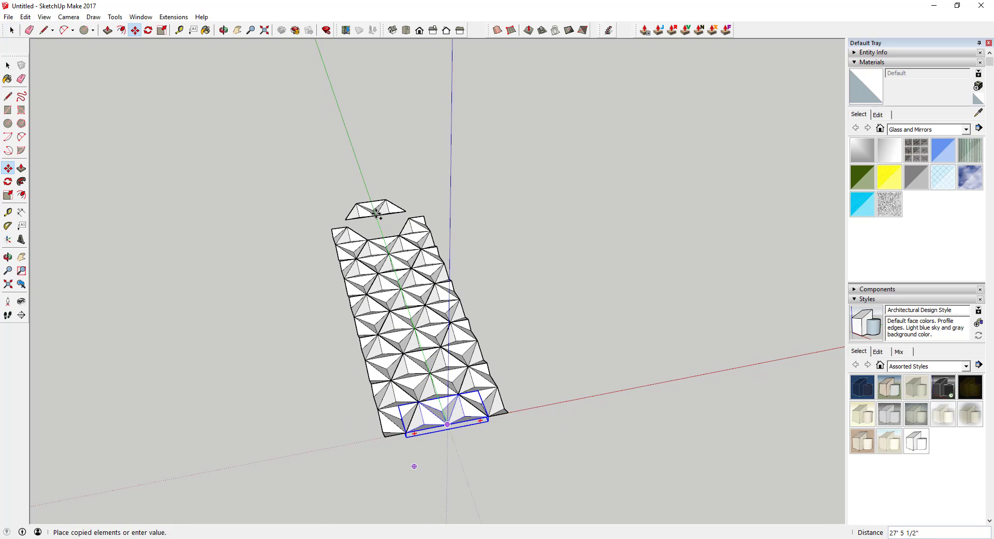
left_click(371, 207)
- Mirror the copied half piece with a green scale of -1 and move it into the gap at the strip's far end
key("s")
scroll(373, 211, "up", 1)
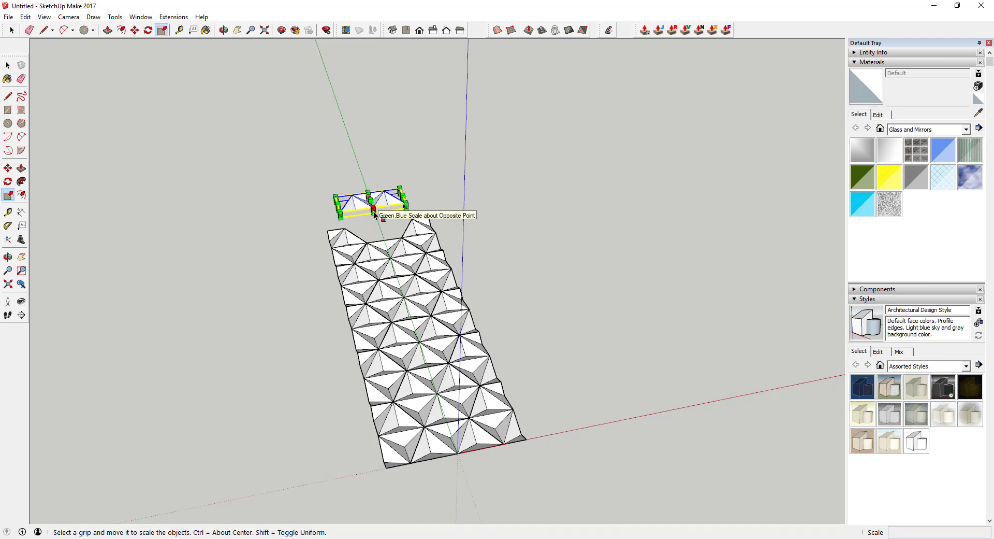
left_click_drag(374, 211, 363, 180)
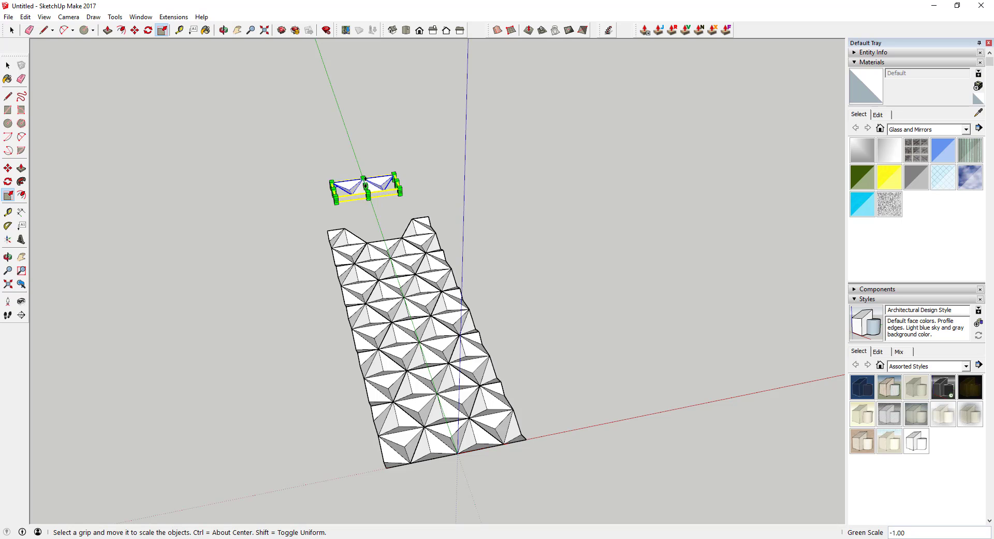
key("space")
key("m")
left_click(387, 190)
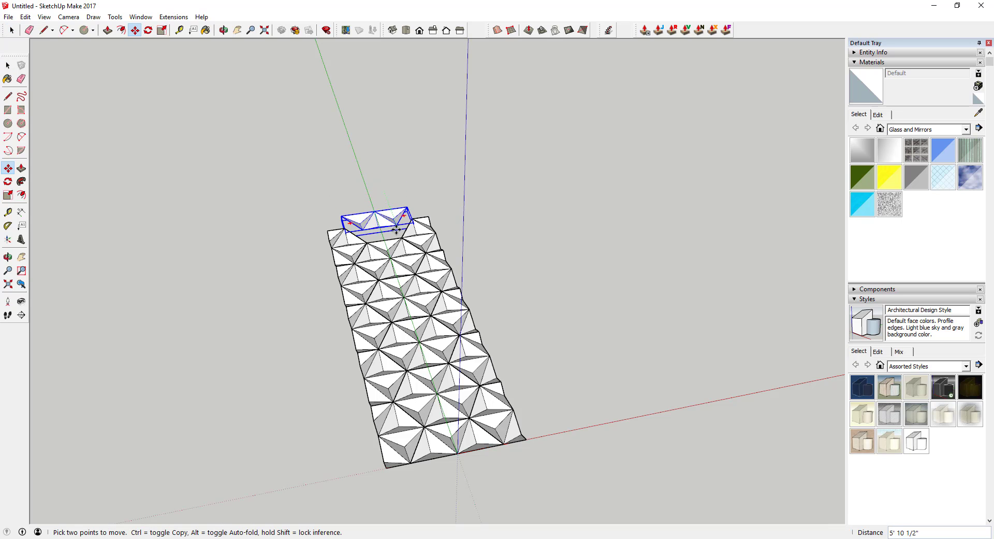
left_click(382, 222)
key("space")
- Select all pieces of the completed rectangular strip and make them a group
middle_click_drag(554, 331, 601, 388)
left_click_drag(250, 200, 644, 495)
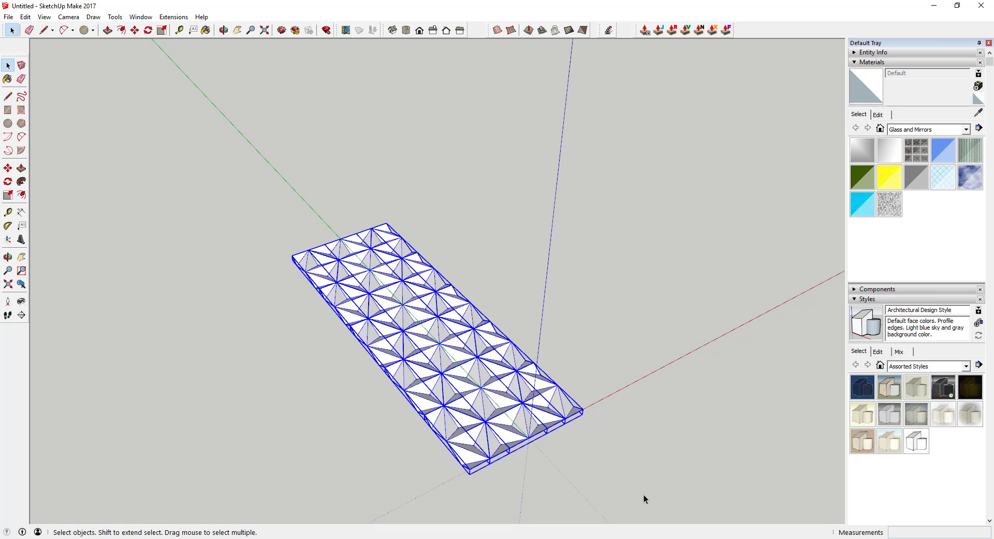
right_click(489, 377)
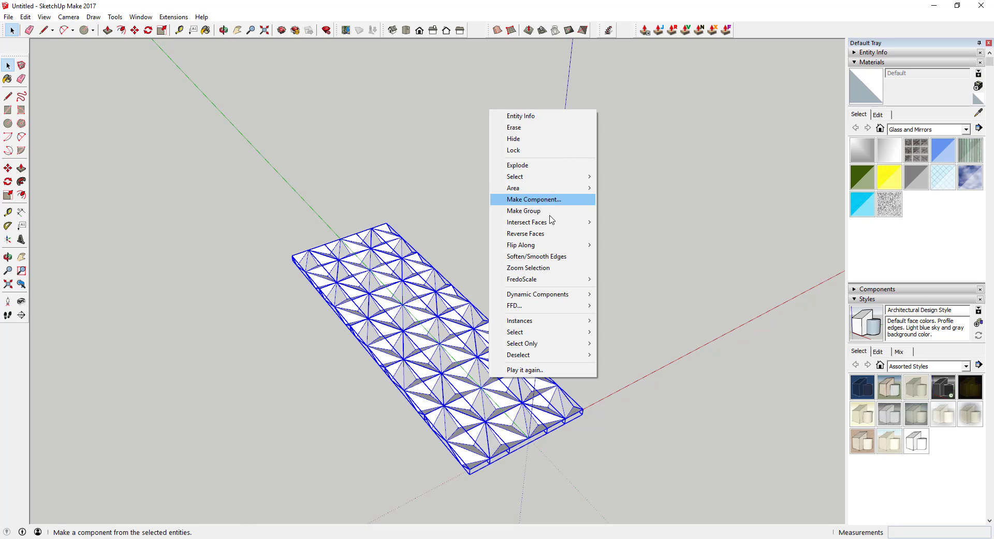
left_click(523, 210)
- Try copying the grouped strip along the green axis from the origin to its far end, and undo the copy
key("m")
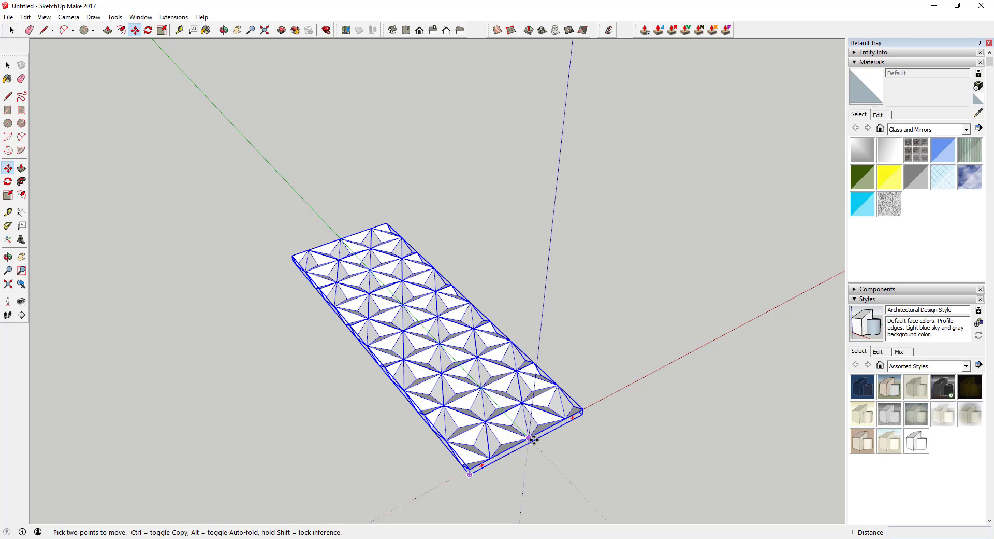
left_click(532, 439)
key("ctrl")
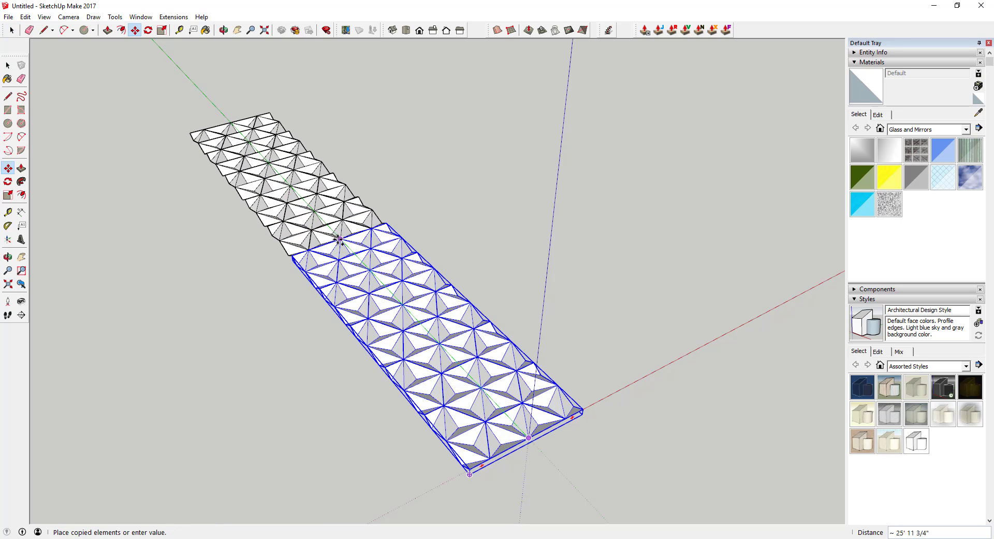
left_click(341, 237)
scroll(340, 236, "up", 3)
middle_click_drag(337, 235, 496, 315)
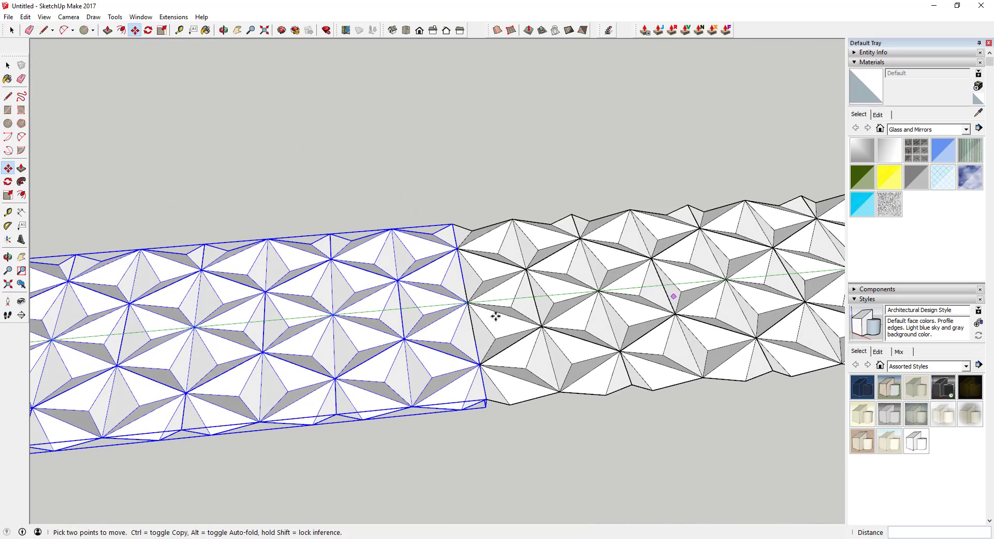
scroll(684, 323, "down", 5)
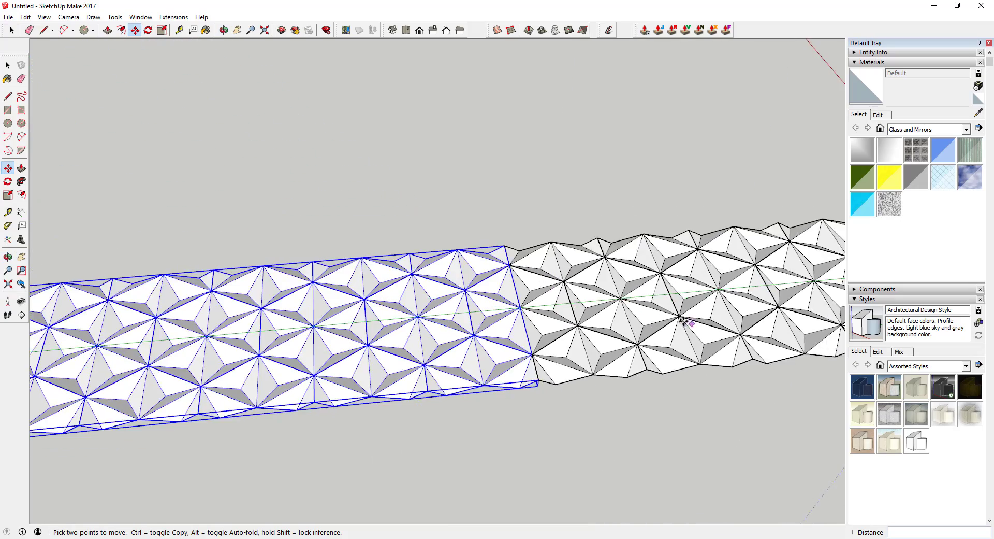
middle_click_drag(661, 315, 311, 233)
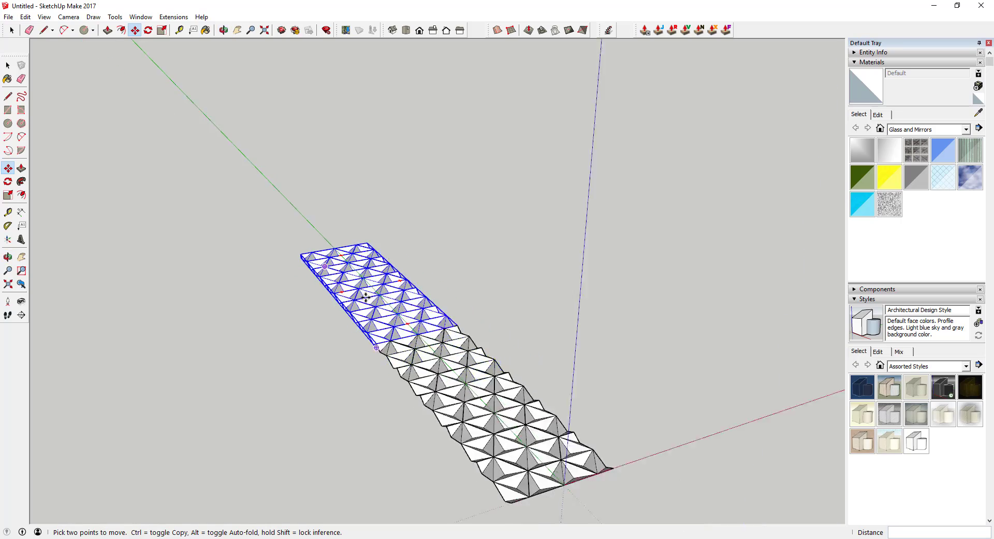
scroll(311, 233, "down", 3)
key("ctrl+z")
middle_click_drag(337, 290, 355, 381)
key("space")
scroll(356, 325, "up", 4)
scroll(366, 379, "down", 2)
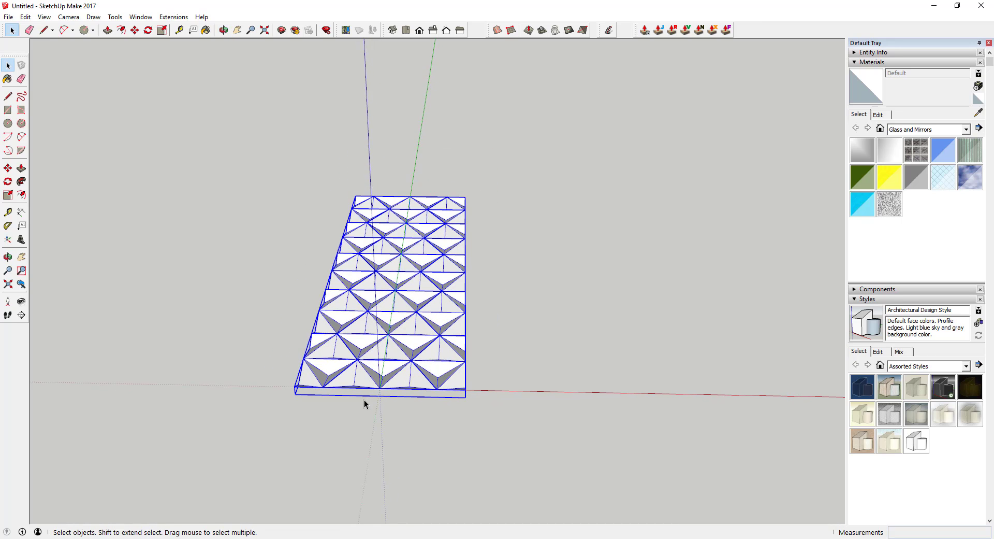
scroll(364, 401, "up", 3)
middle_click_drag(433, 342, 451, 304)
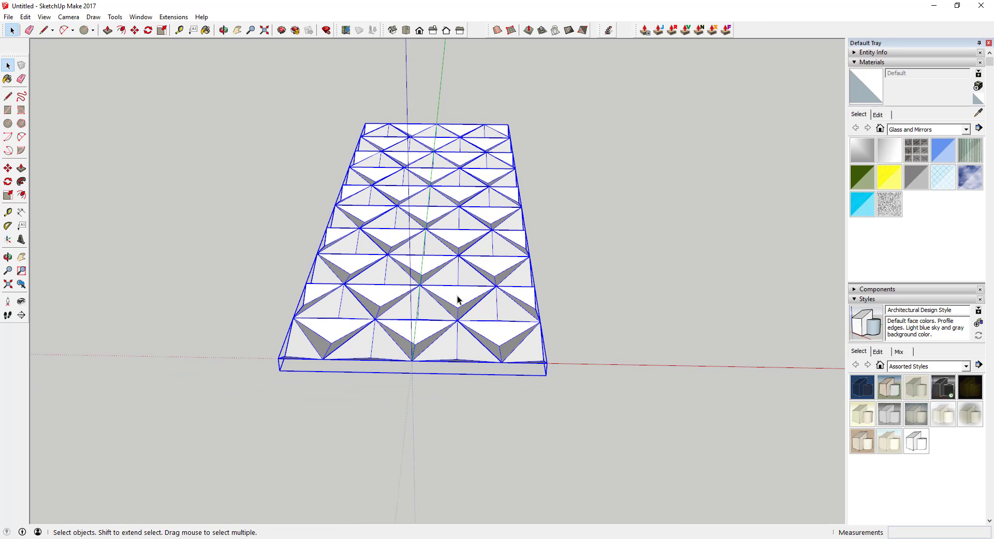
scroll(458, 295, "down", 3)
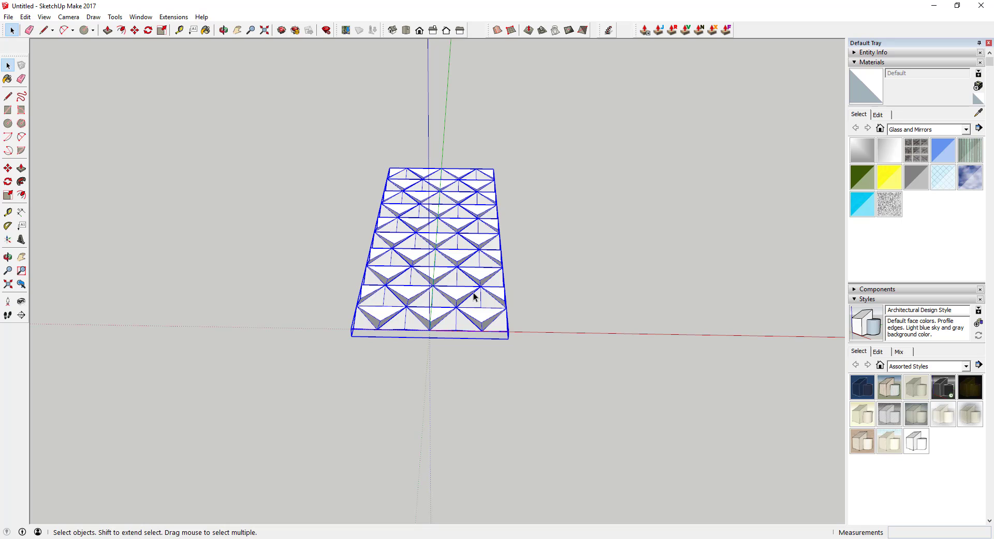
scroll(475, 294, "up", 3)
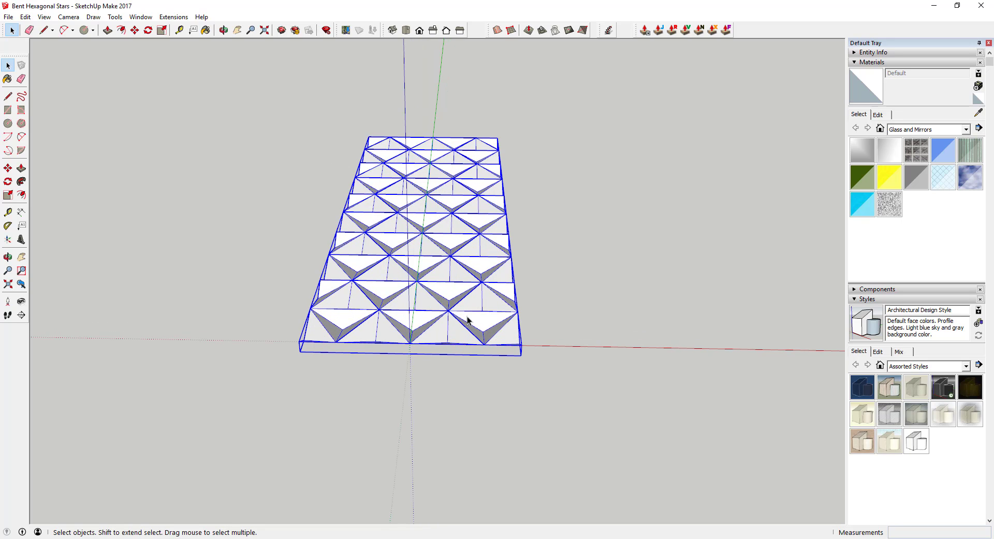
middle_click_drag(466, 322, 429, 310)
scroll(428, 310, "up", 3)
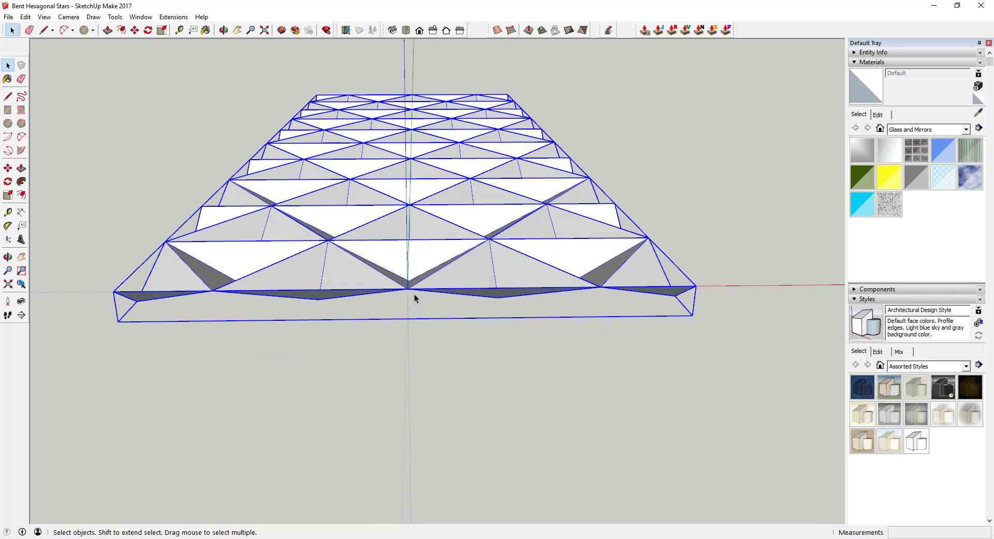
key("q")
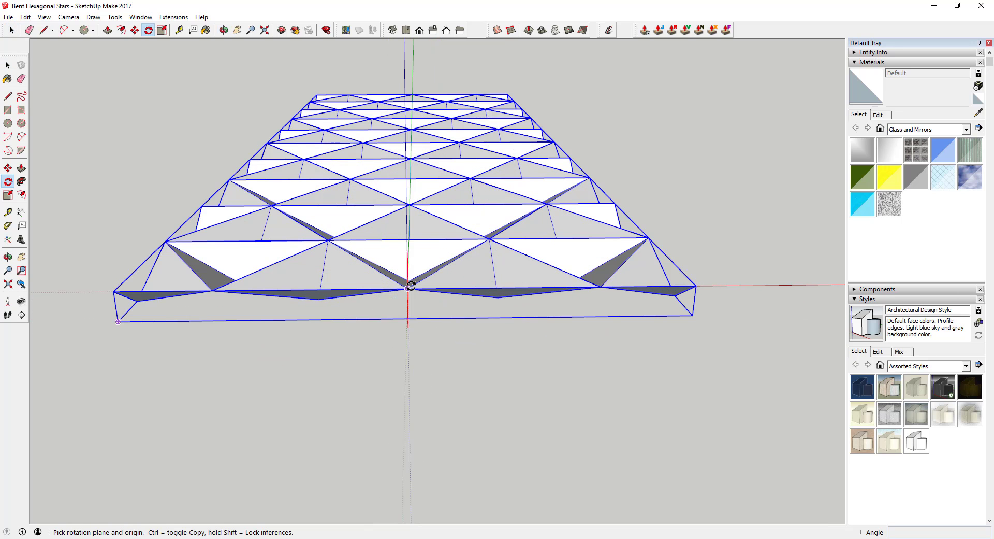
left_click(408, 287)
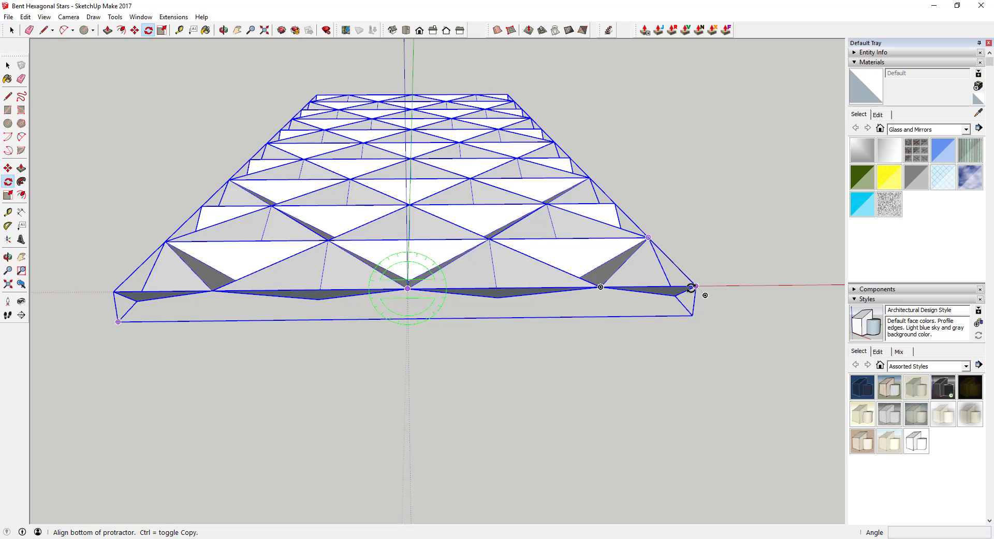
key("space")
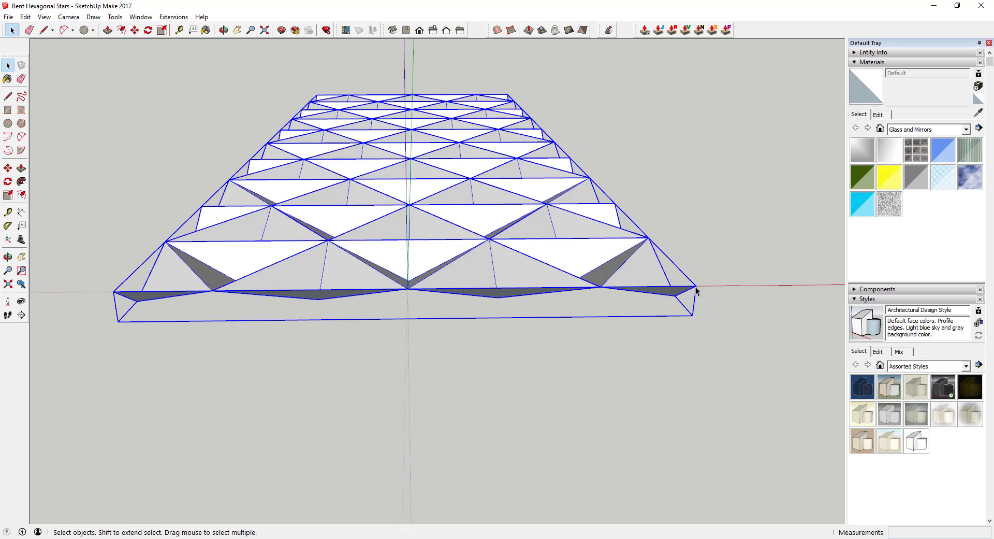
- Rotate the grouped strip about the green axis at its front corner on the red axis to stand it upright on its long side
key("q")
key("Right")
key("Left")
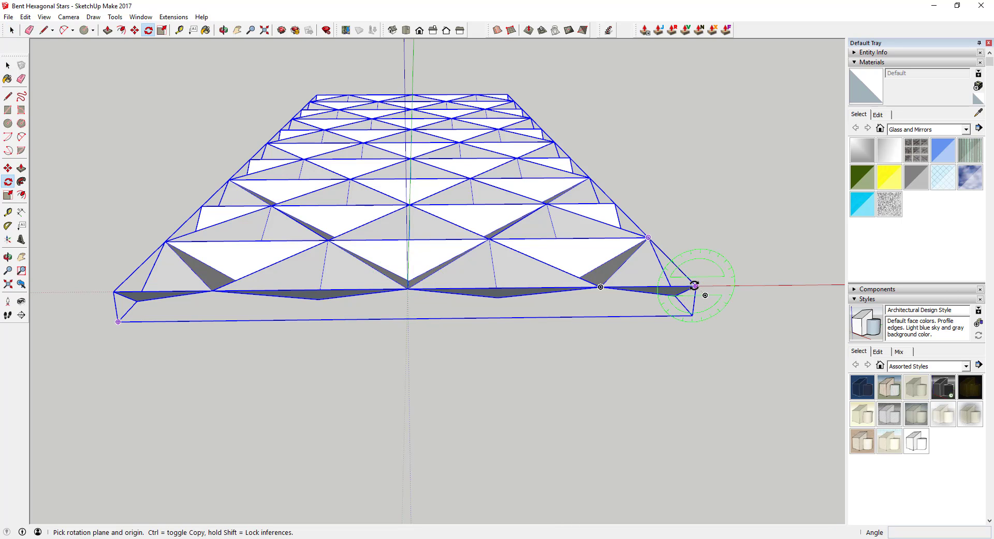
left_click(696, 285)
left_click(408, 289)
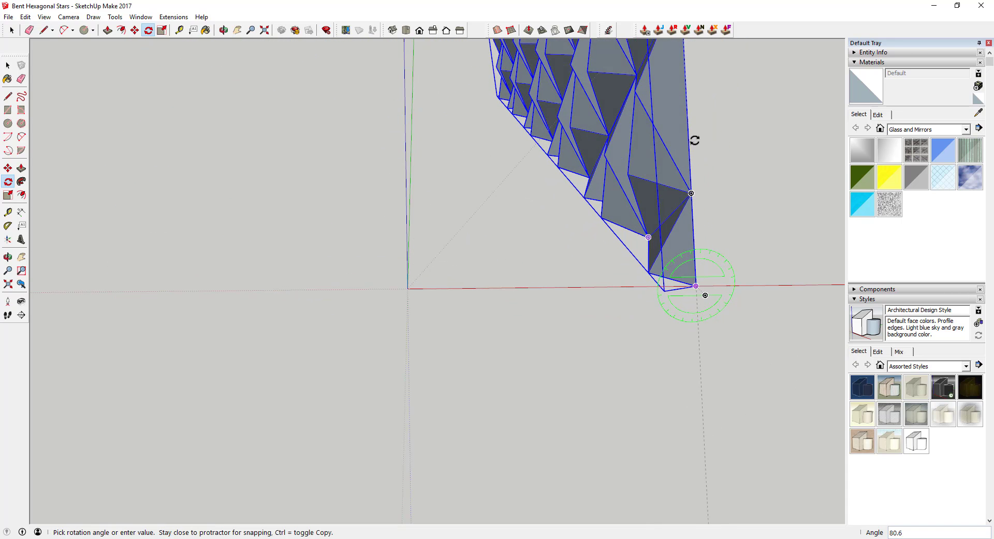
left_click(707, 145)
scroll(692, 228, "down", 5)
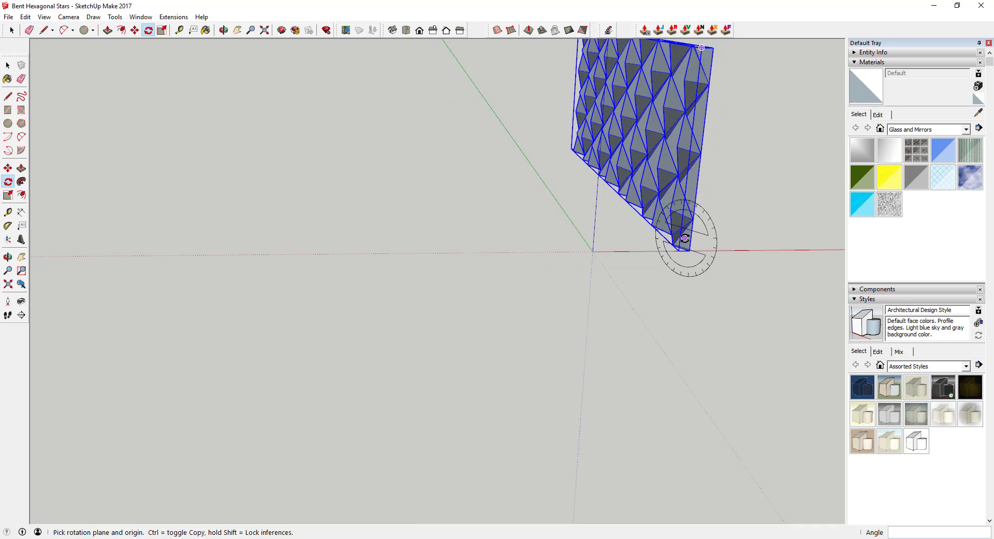
- Rotate the upright panel about the blue axis at its bottom corner until its long side runs along the red axis
middle_click_drag(684, 248, 551, 279)
scroll(602, 140, "up", 6)
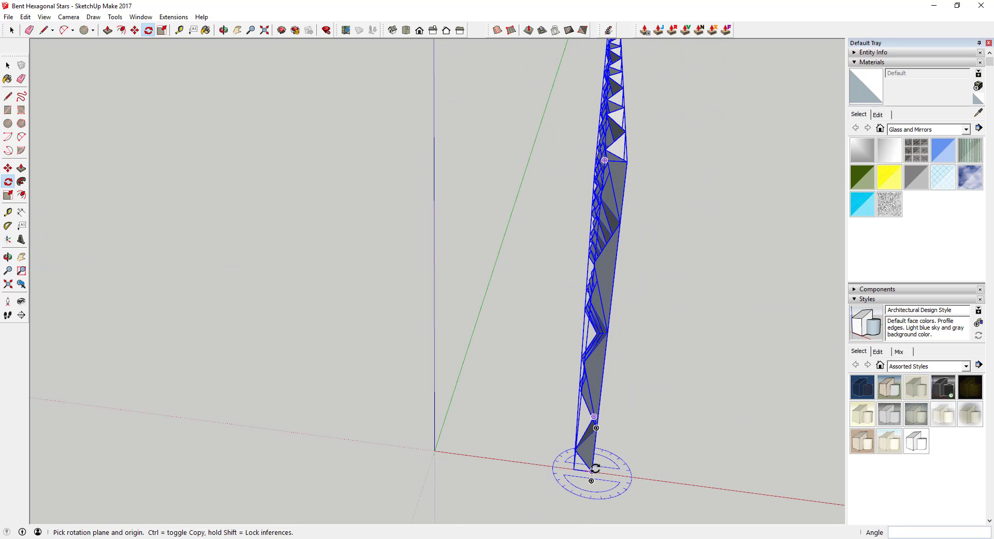
left_click(593, 470)
middle_click_drag(596, 470, 445, 414)
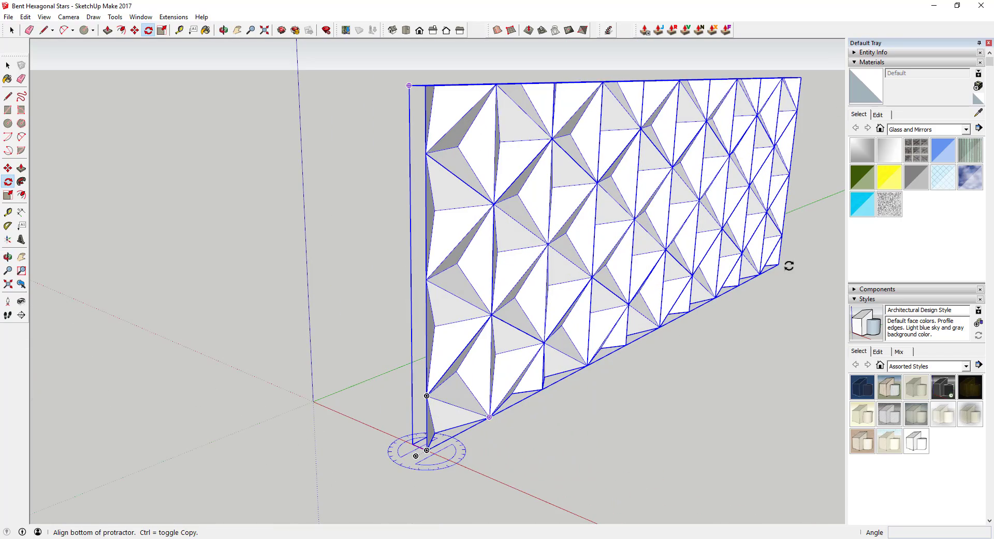
left_click(779, 266)
middle_click_drag(779, 267, 744, 458)
left_click(744, 458)
- Move the upright panel by its near bottom corner to the origin
middle_click_drag(643, 430, 584, 395)
key("m")
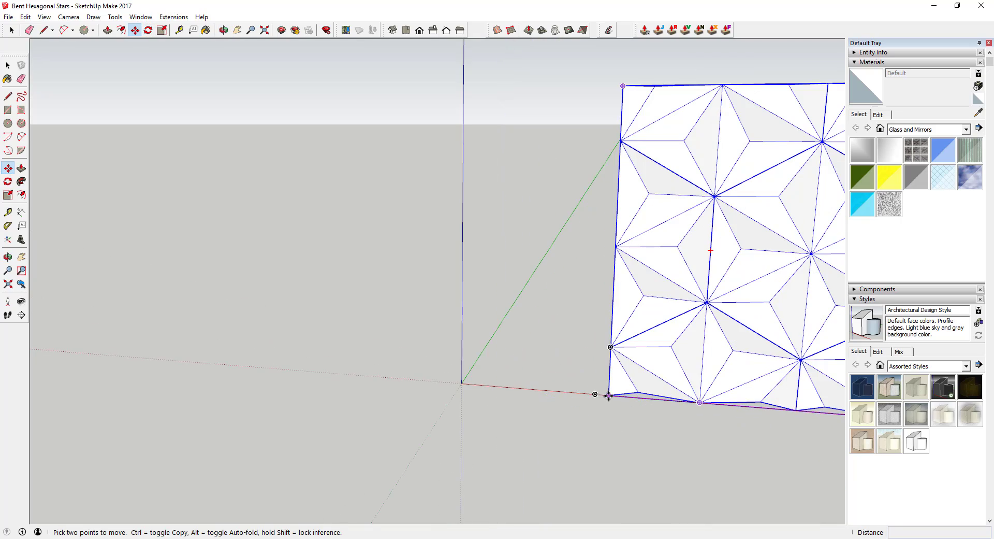
left_click(609, 396)
left_click(462, 382)
key("space")
- Examine the upright star panel and its faceted face from several viewpoints
middle_click_drag(464, 388, 763, 395)
scroll(529, 326, "down", 3)
scroll(528, 281, "up", 4)
mouse_move(529, 275)
middle_mouse_down()
mouse_move(640, 320)
mouse_move(626, 333)
mouse_move(561, 272)
mouse_move(399, 231)
mouse_move(581, 235)
mouse_move(545, 264)
middle_mouse_up()
scroll(545, 264, "up", 3)
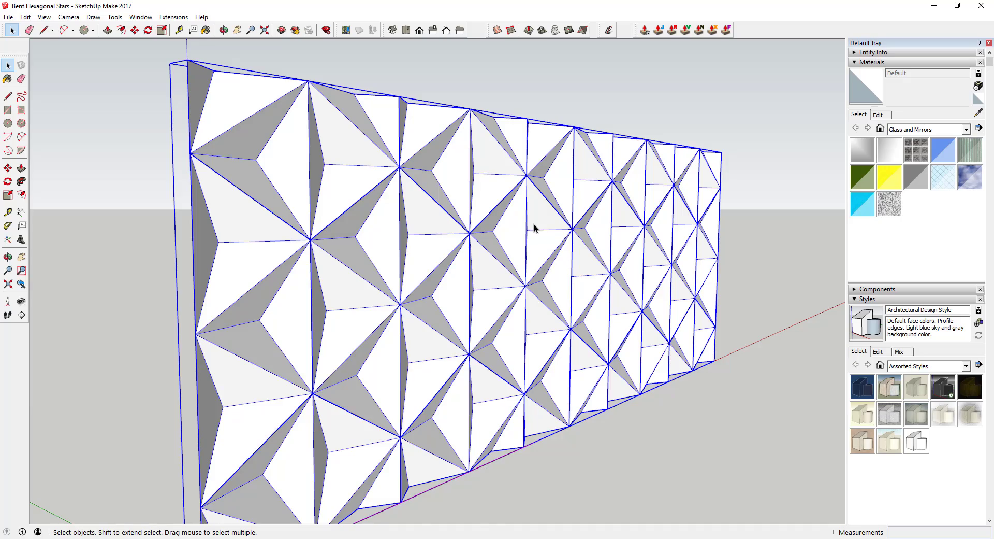
middle_click_drag(534, 228, 646, 244)
scroll(646, 244, "down", 5)
middle_click_drag(590, 260, 562, 226)
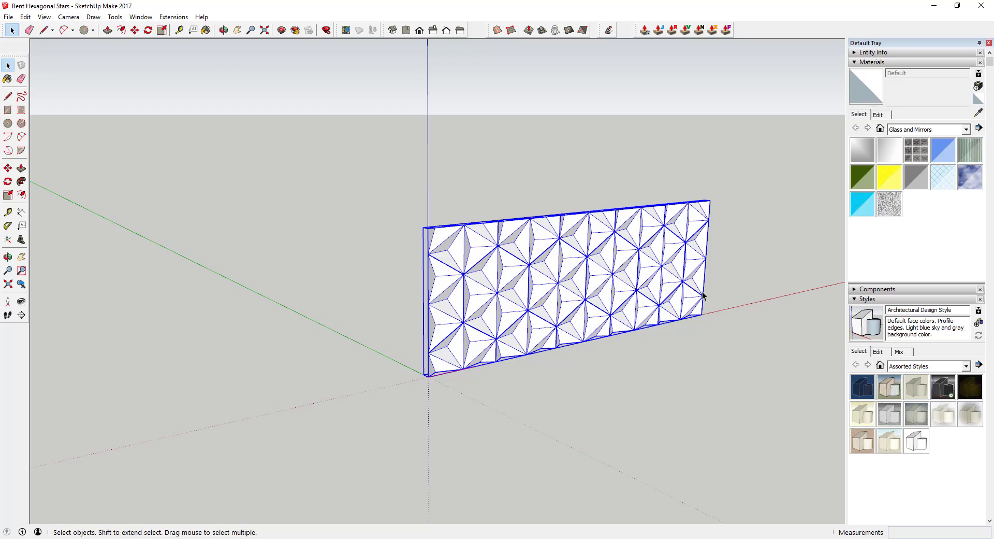
scroll(647, 289, "up", 3)
mouse_move(595, 278)
middle_mouse_down()
mouse_move(683, 262)
mouse_move(735, 268)
mouse_move(514, 261)
mouse_move(656, 247)
mouse_move(609, 284)
middle_mouse_up()
scroll(514, 261, "down", 5)
- Show the Fredo6_FredoScale toolset and place it in the drawing area
right_click(764, 33)
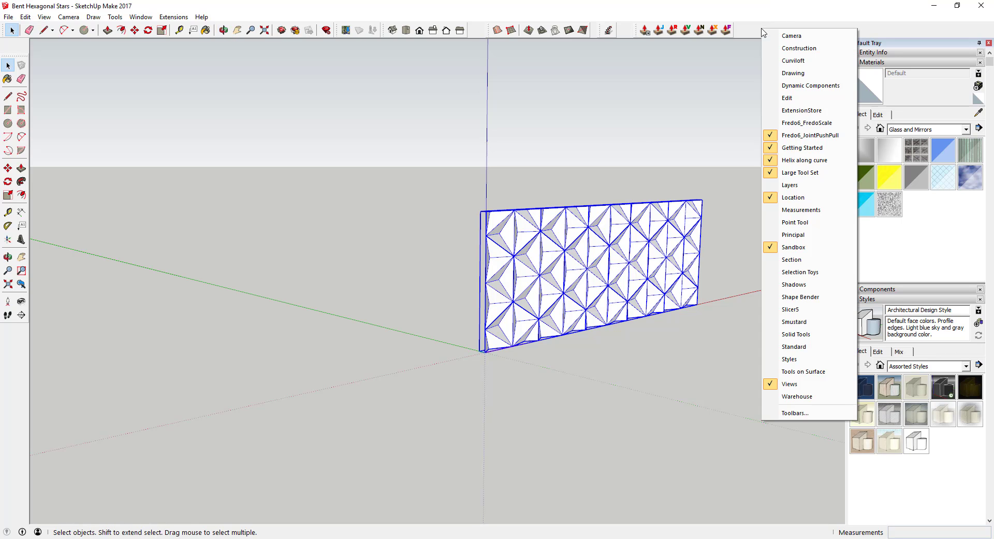
left_click(797, 126)
mouse_move(147, 71)
left_mouse_down()
mouse_move(181, 69)
mouse_move(160, 62)
left_mouse_up()
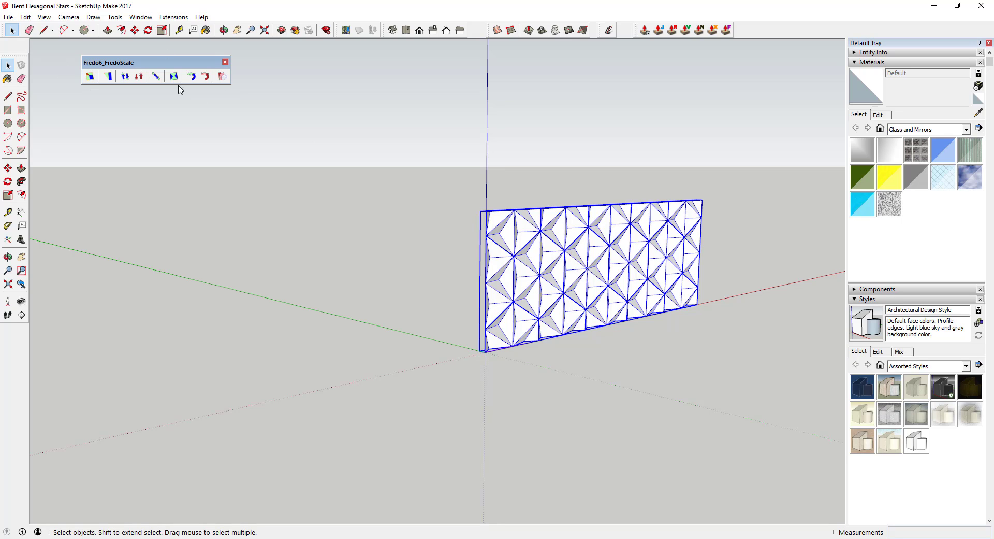
- Start FredoScale Radial Bending, lock the plane perpendicular to the blue axis and set its origin at the panel's upper corner above the origin
left_click(222, 78)
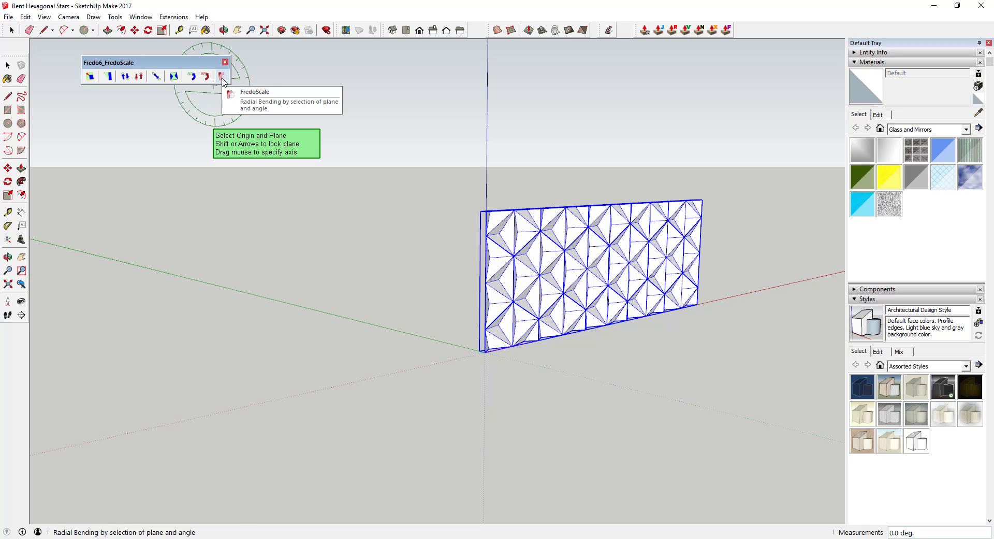
middle_click_drag(554, 211, 477, 288)
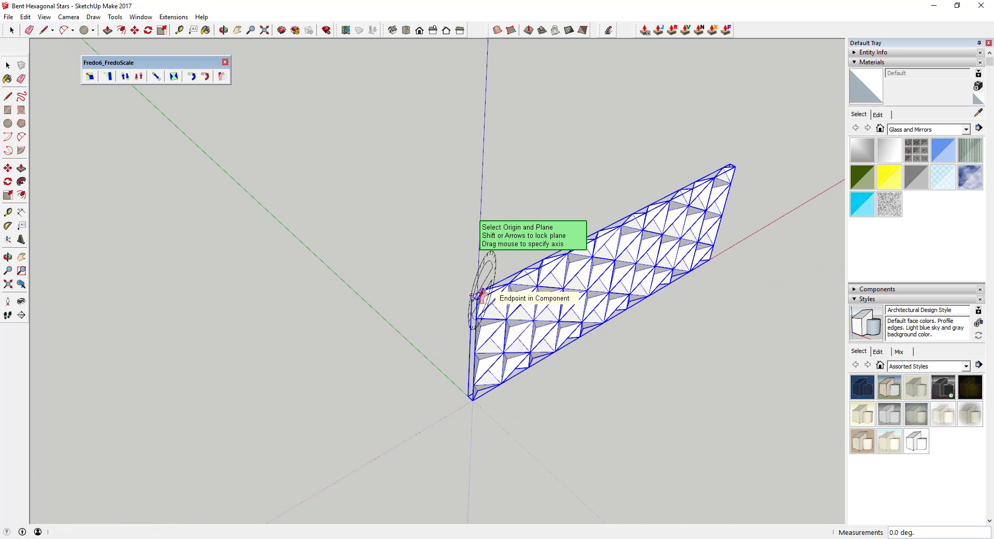
scroll(472, 295, "up", 5)
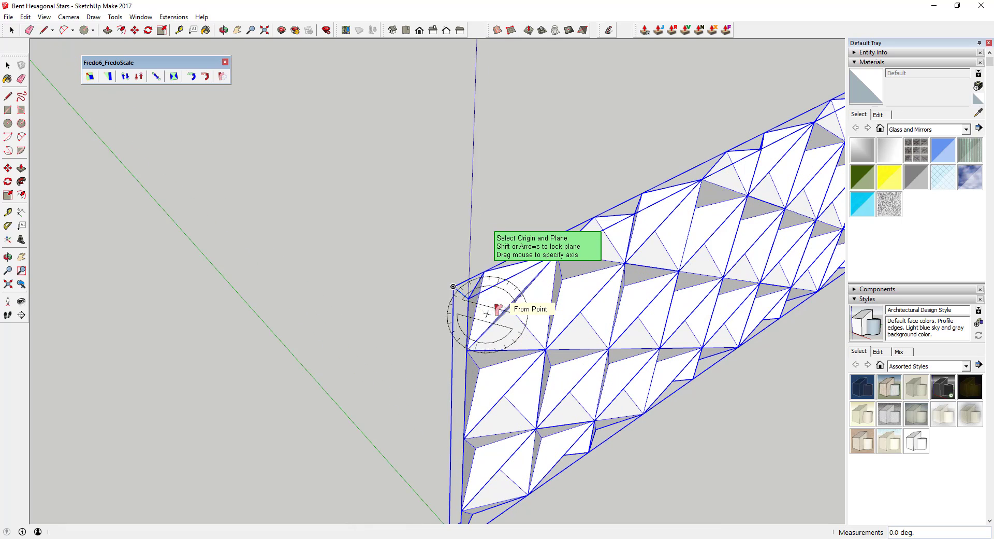
scroll(469, 299, "down", 2)
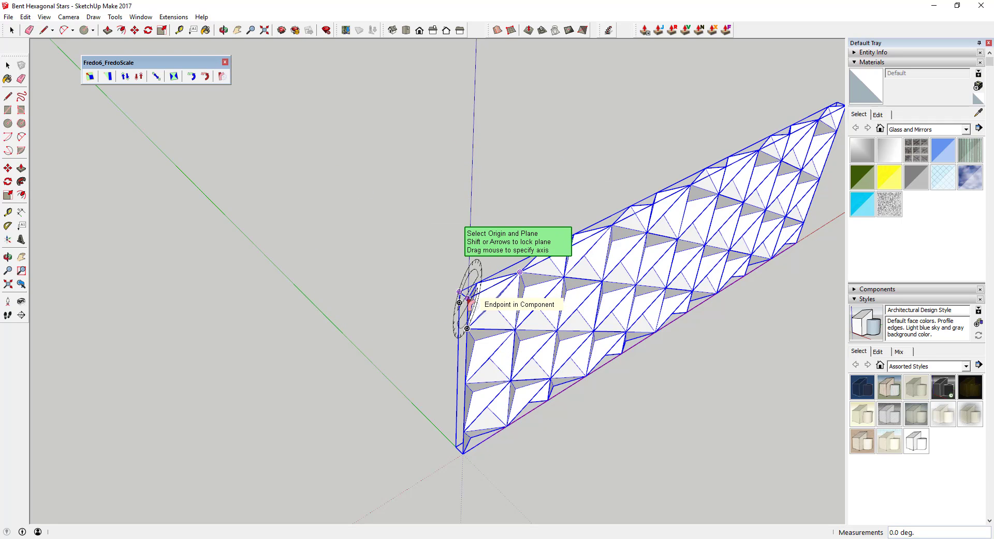
key("Up")
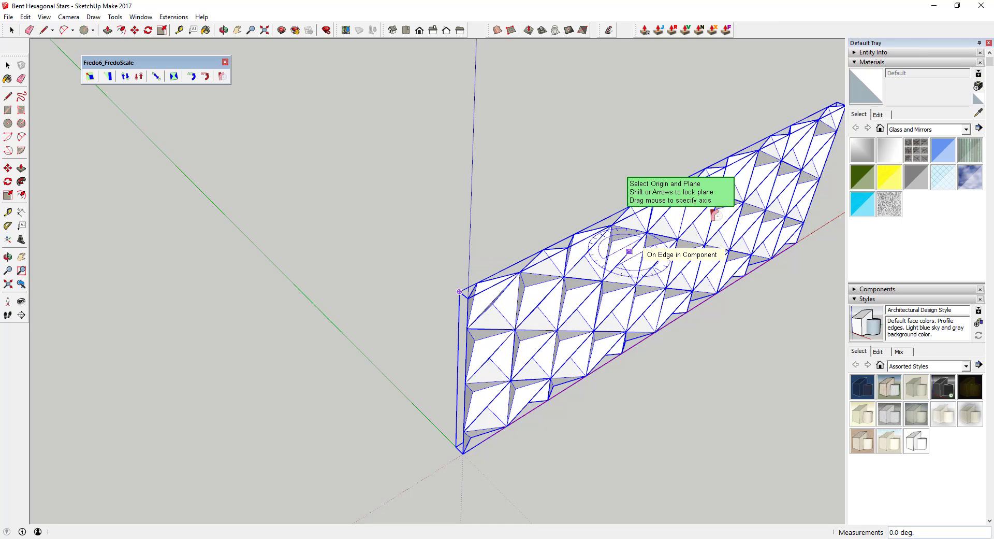
left_click(468, 299)
- Set the bend's reference direction along the panel's top edge to its far upper corner, using that corner as the target point
scroll(470, 301, "down", 3)
middle_click_drag(470, 302, 648, 210)
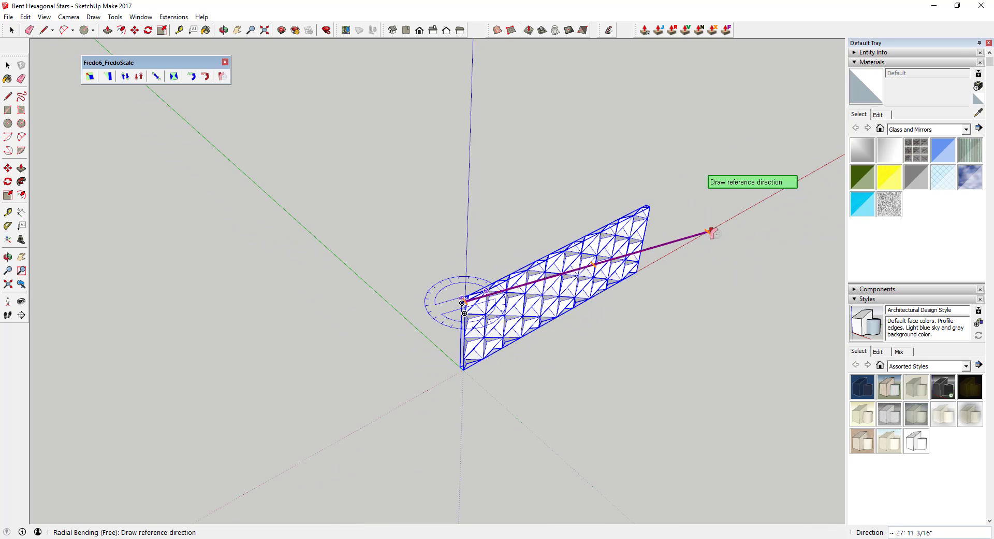
scroll(648, 210, "up", 5)
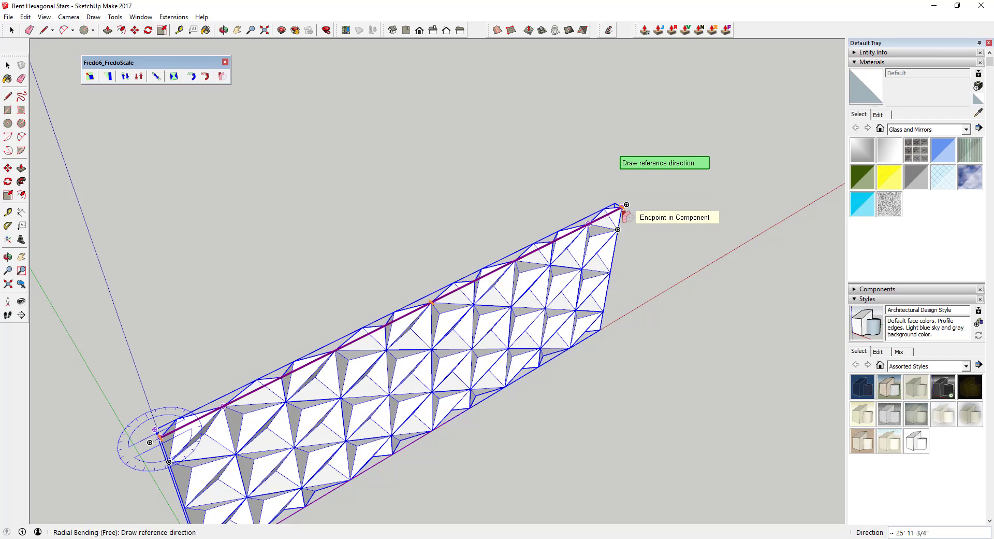
left_click(626, 206)
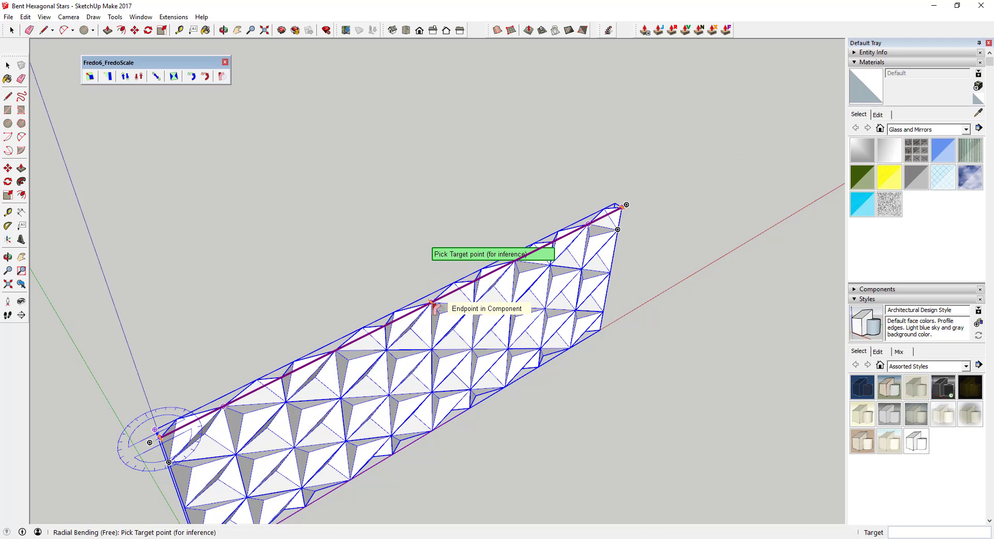
left_click(622, 207)
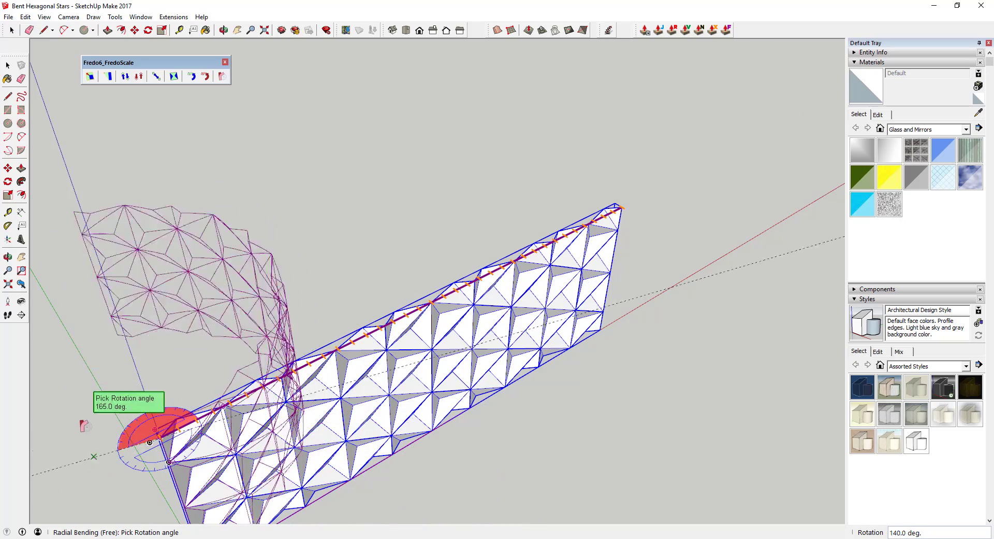
- Bend the panel by a rotation of 180 degrees and finish the radial bending
scroll(433, 254, "down", 3)
scroll(432, 248, "down", 2)
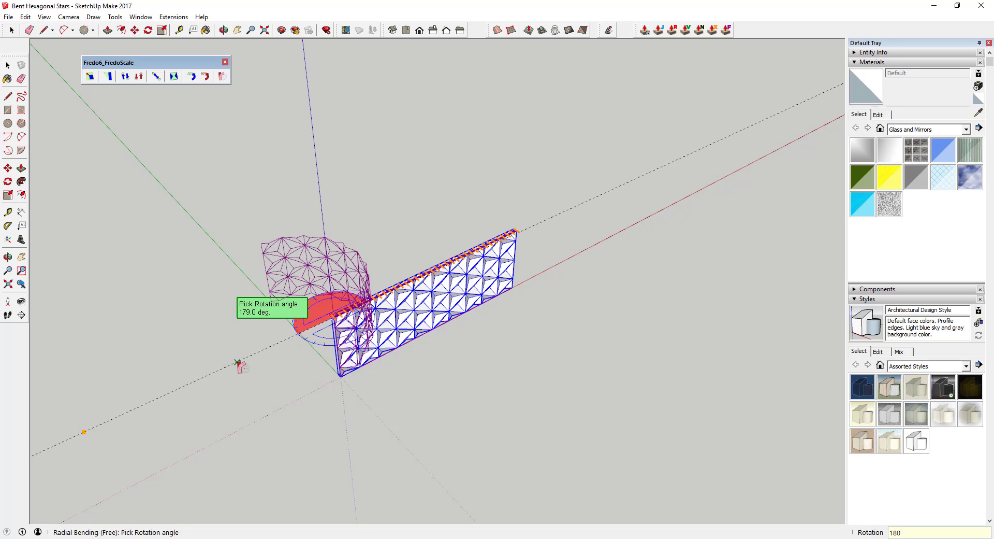
key("Return")
key("space")
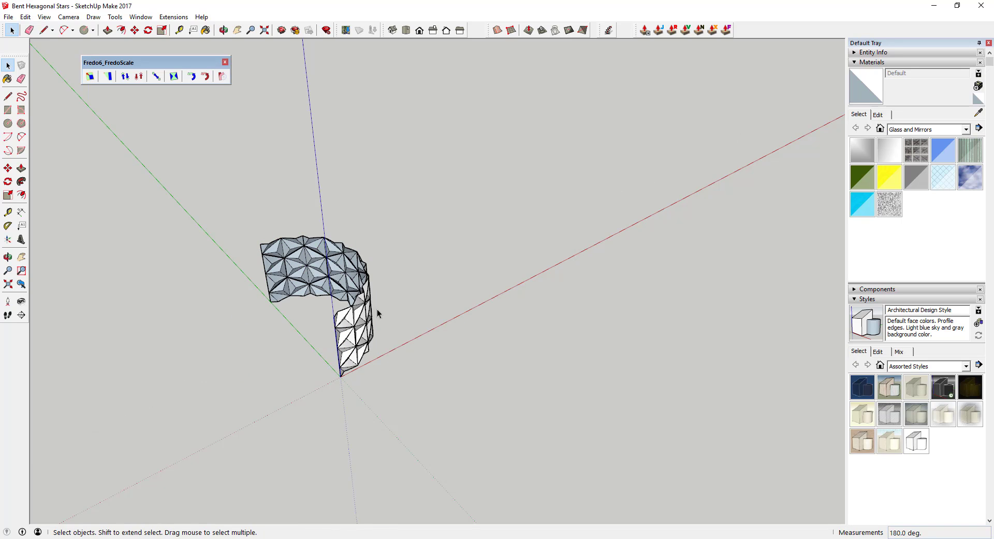
scroll(368, 318, "up", 3)
middle_click_drag(364, 327, 293, 266)
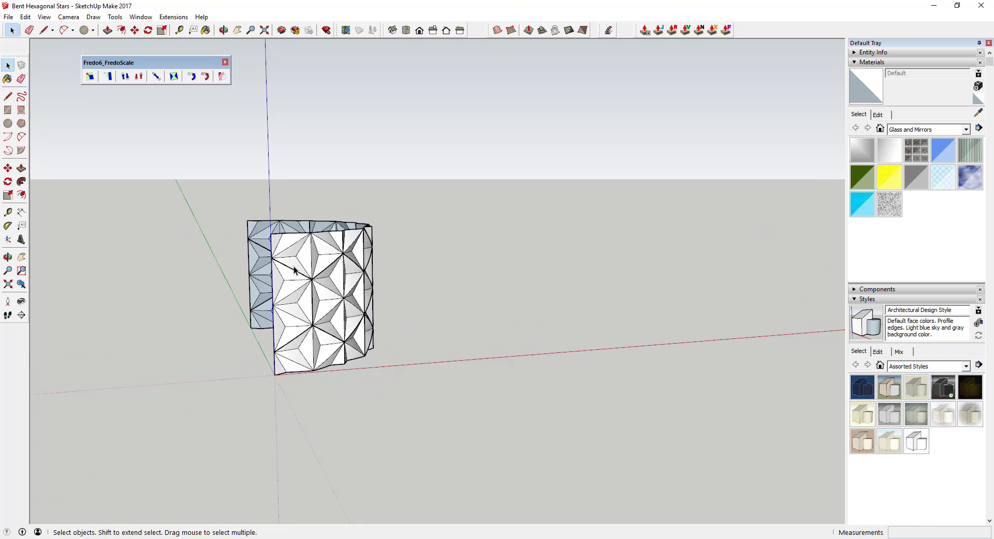
middle_click_drag(295, 300, 433, 469)
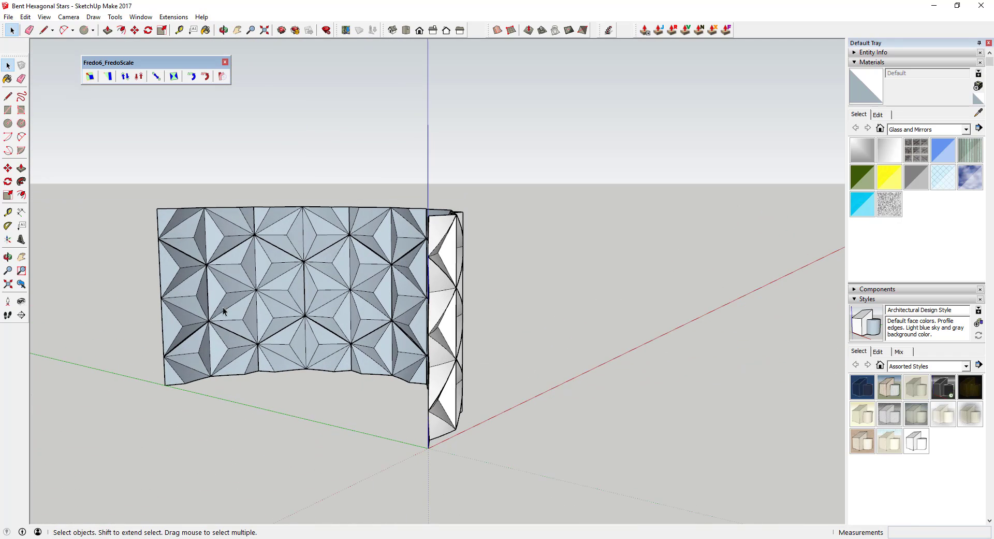
middle_click_drag(223, 309, 264, 469)
key("a")
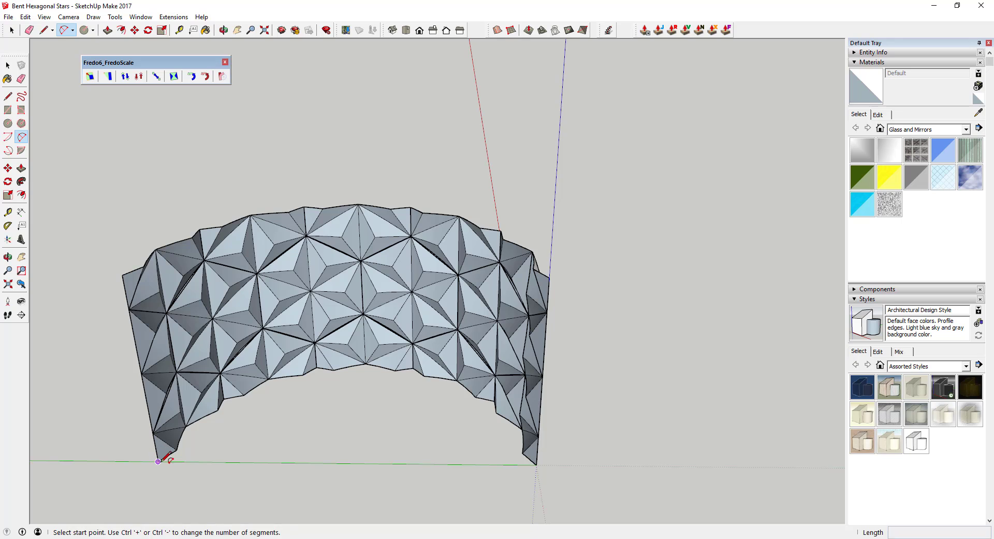
left_click(158, 461)
left_click(536, 464)
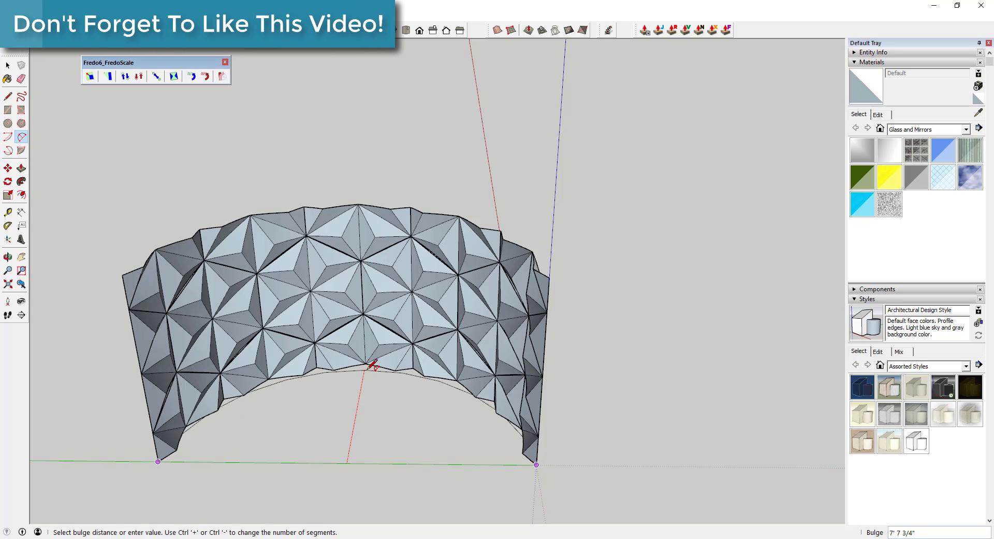
key("space")
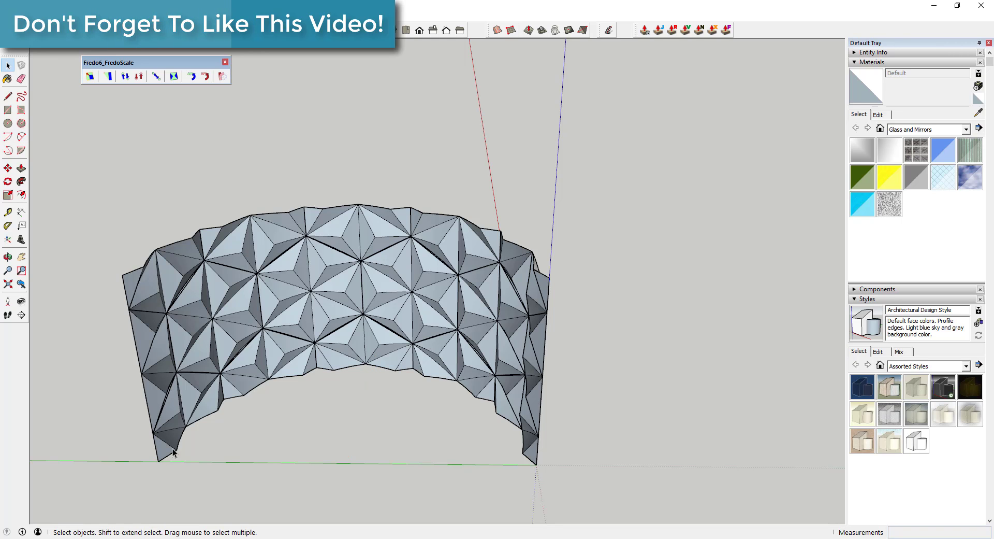
- Examine the bent panel's curvature and the faceting of its edge from above, inside and outside
middle_click_drag(505, 372, 285, 377)
scroll(382, 336, "up", 2)
middle_click_drag(381, 337, 482, 488)
scroll(344, 350, "up", 2)
scroll(495, 393, "down", 5)
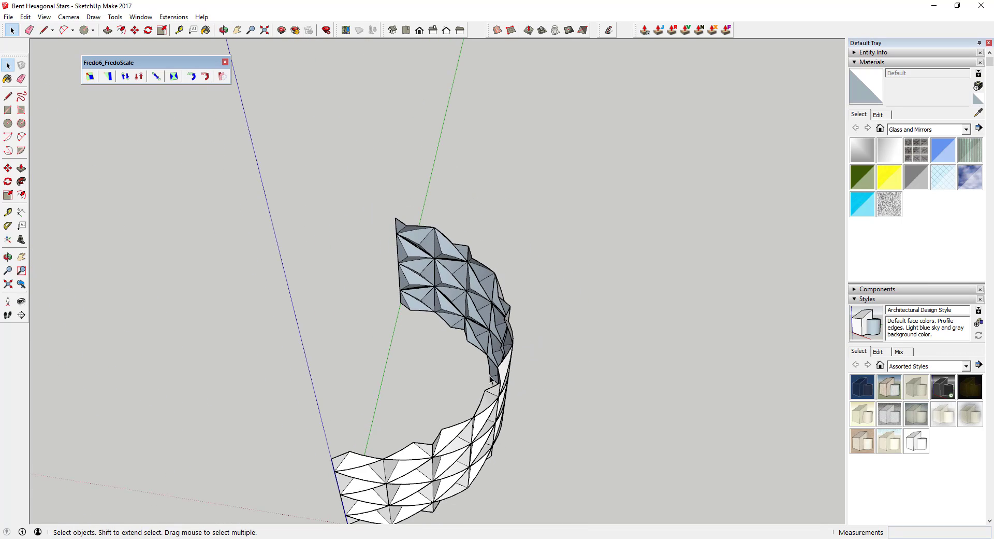
middle_click_drag(494, 392, 436, 496)
scroll(439, 460, "up", 5)
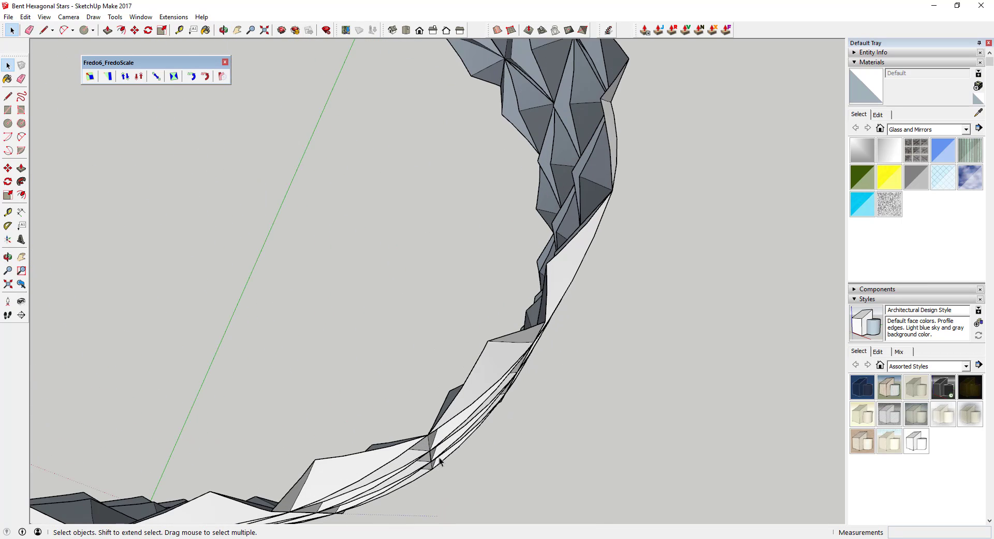
middle_click_drag(429, 451, 646, 271)
scroll(646, 280, "down", 4)
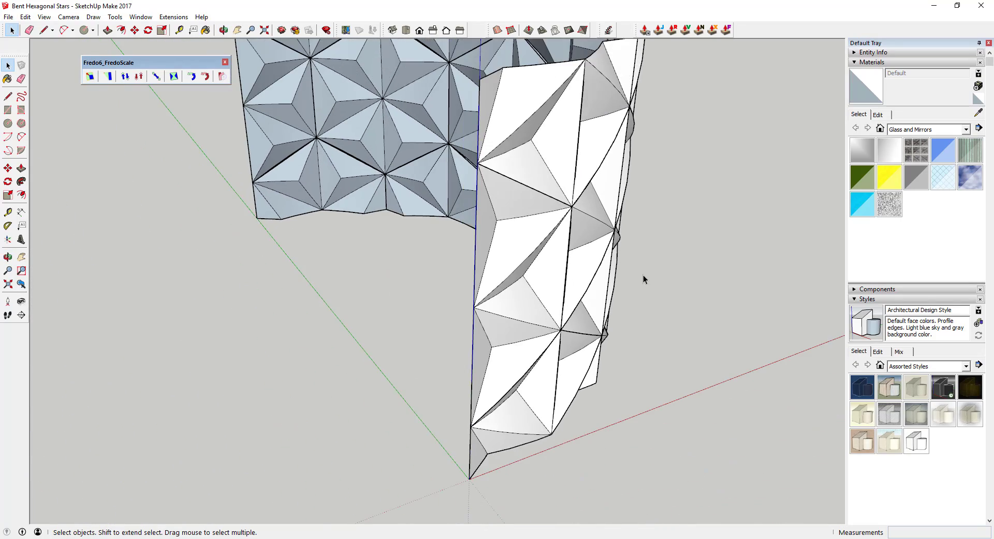
- Turn the bent panel group into a component named Half
scroll(572, 299, "down", 3)
left_click(576, 275)
scroll(582, 282, "down", 2)
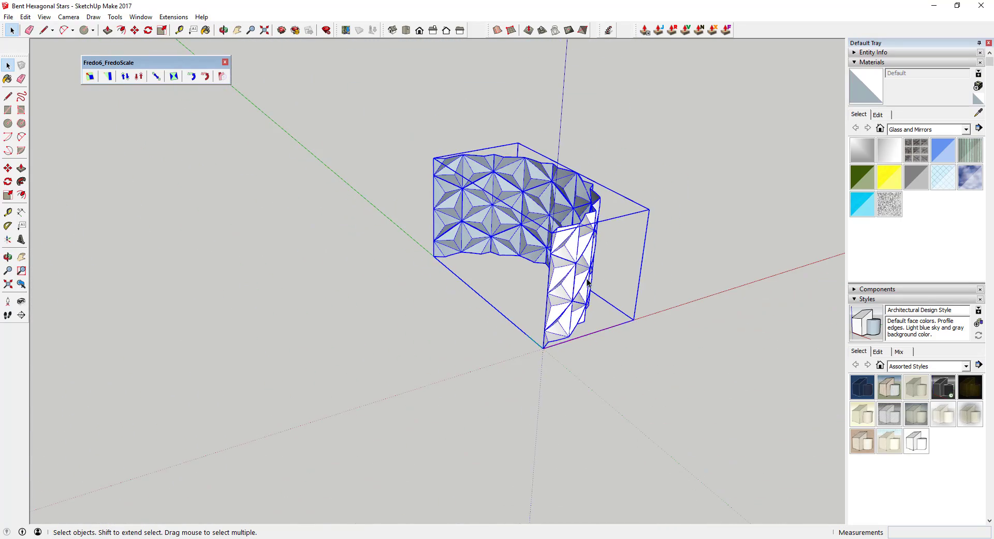
middle_click_drag(663, 257, 550, 238)
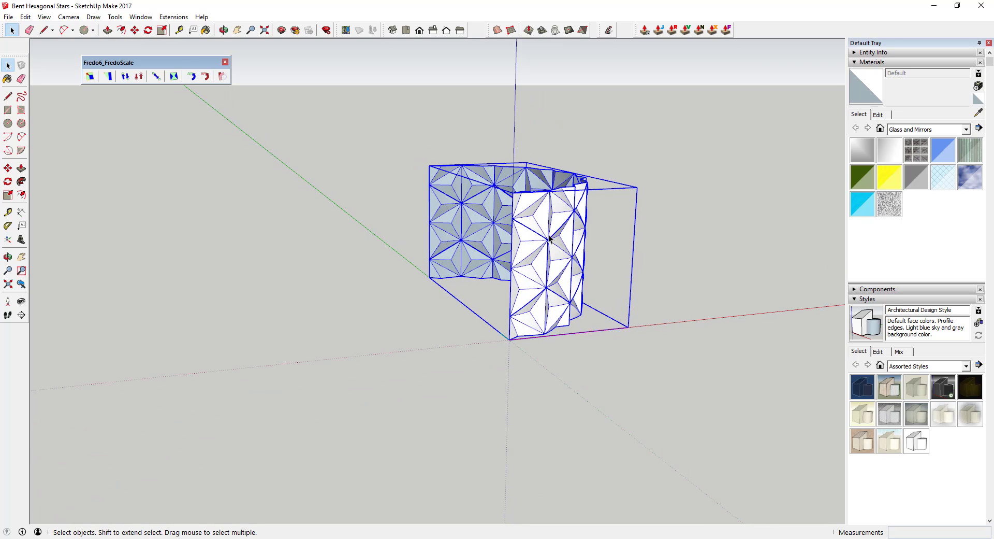
right_click(553, 220)
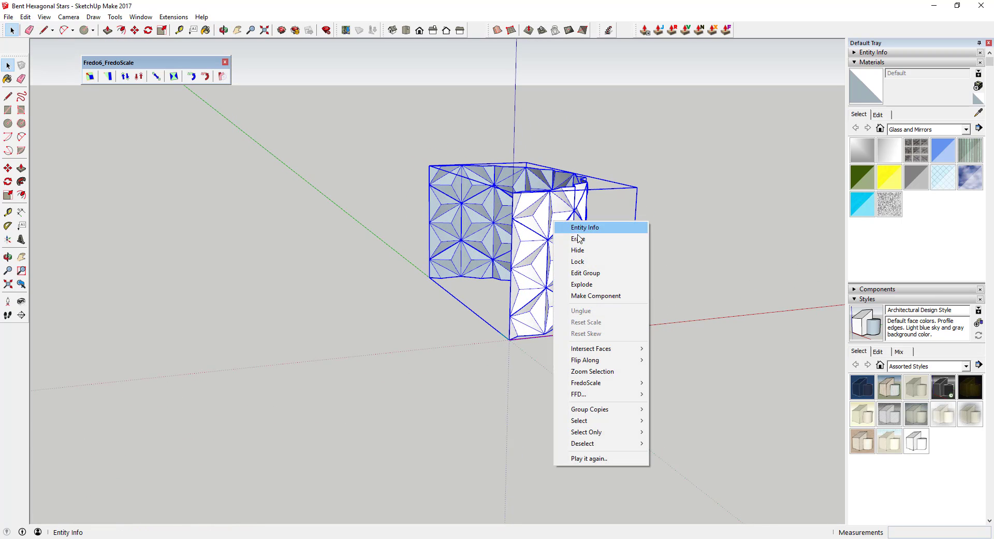
left_click(610, 296)
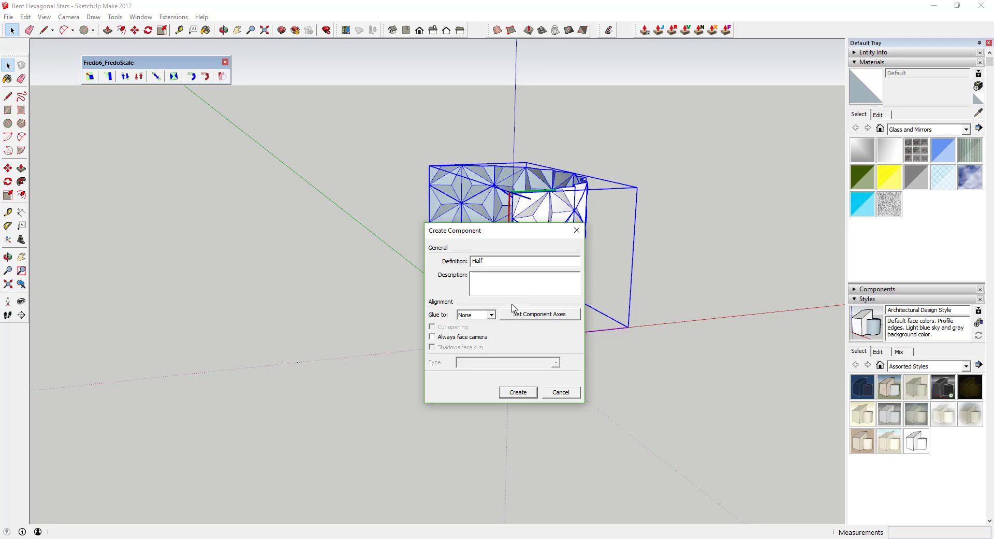
key("Return")
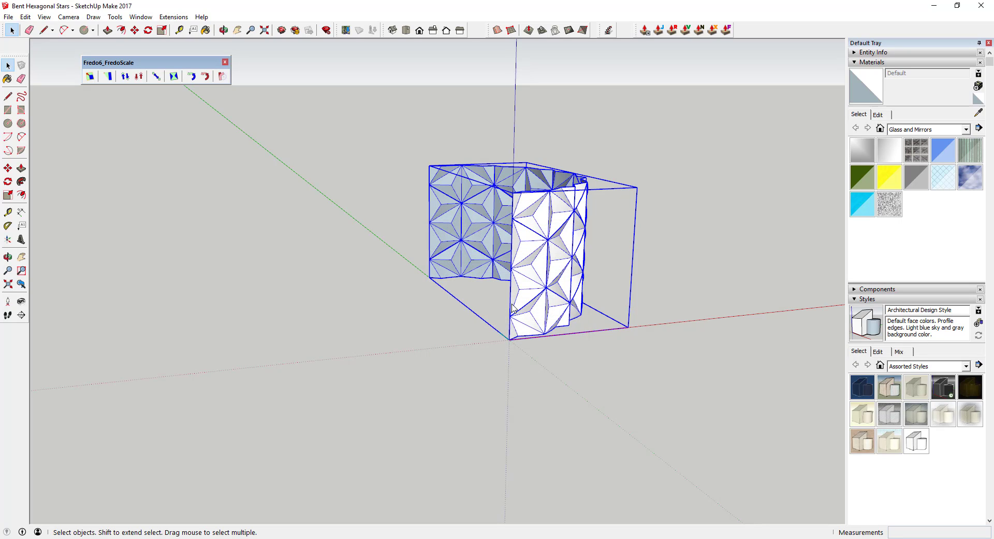
- Copy the Half component from the origin about 11' 7/16" along the negative red axis
key("m")
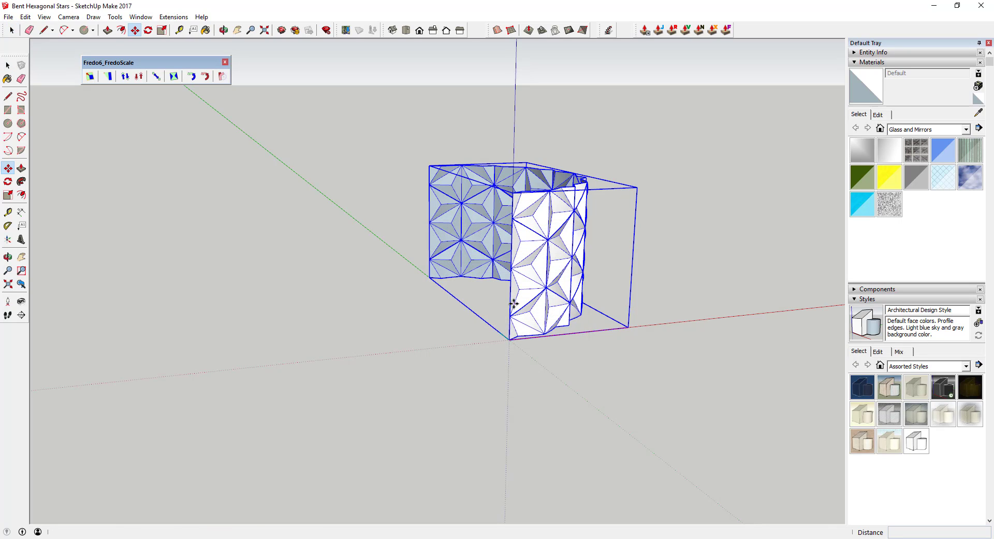
left_click(509, 341)
key("ctrl")
left_click(331, 347)
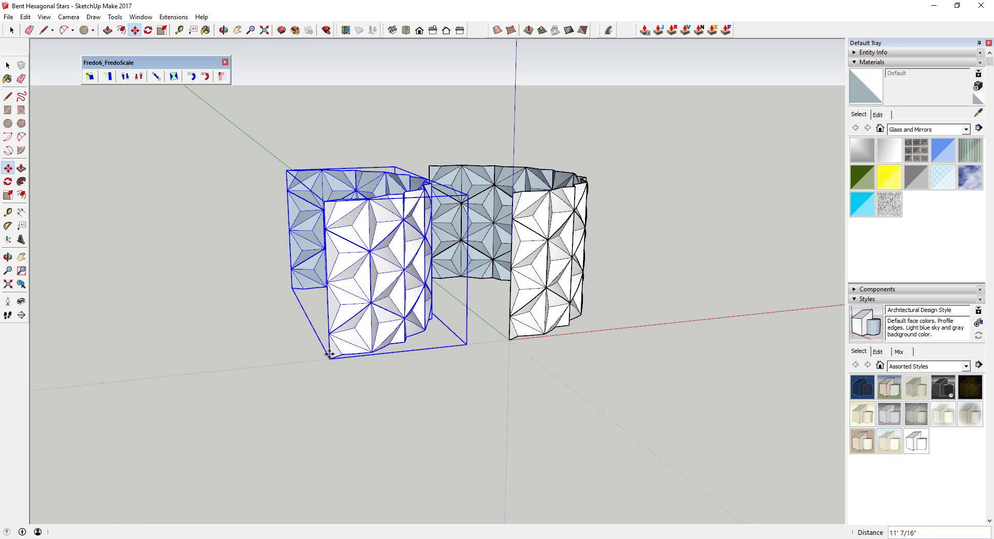
- Mirror the copied half with a Green Scale of -1.00 so that it faces the original
key("s")
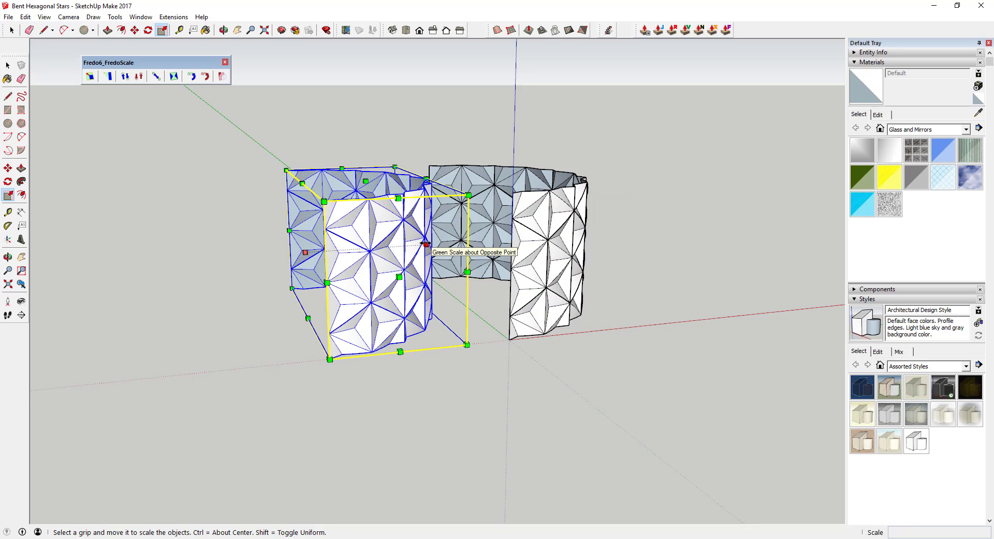
left_click_drag(425, 243, 158, 260)
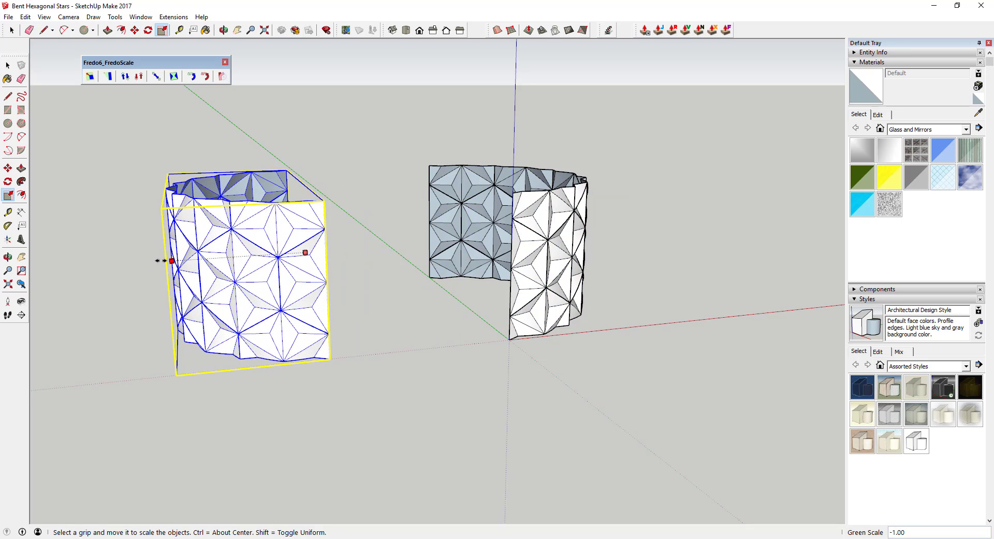
key("space")
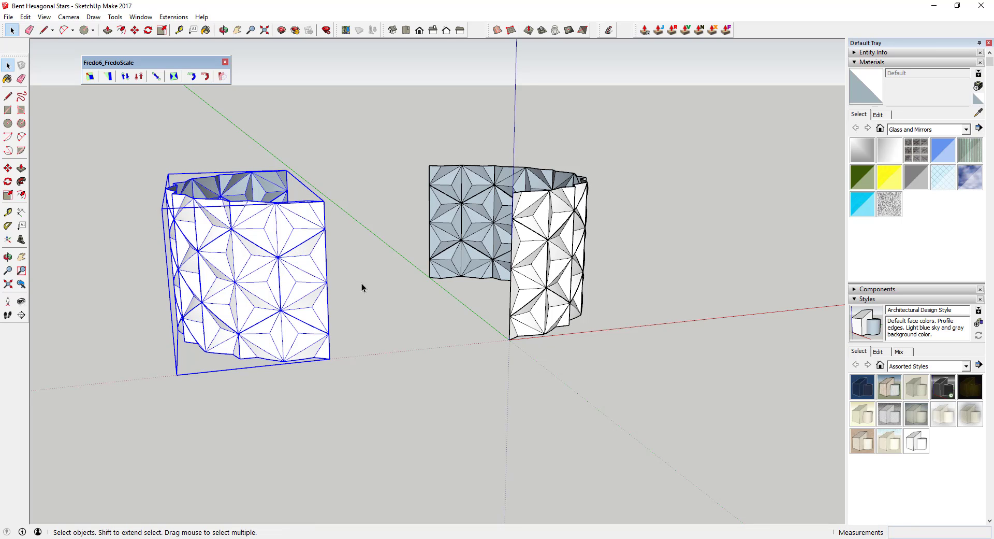
- Move the mirrored half by its corner onto the original's matching corner at the blue axis to close the ring
key("m")
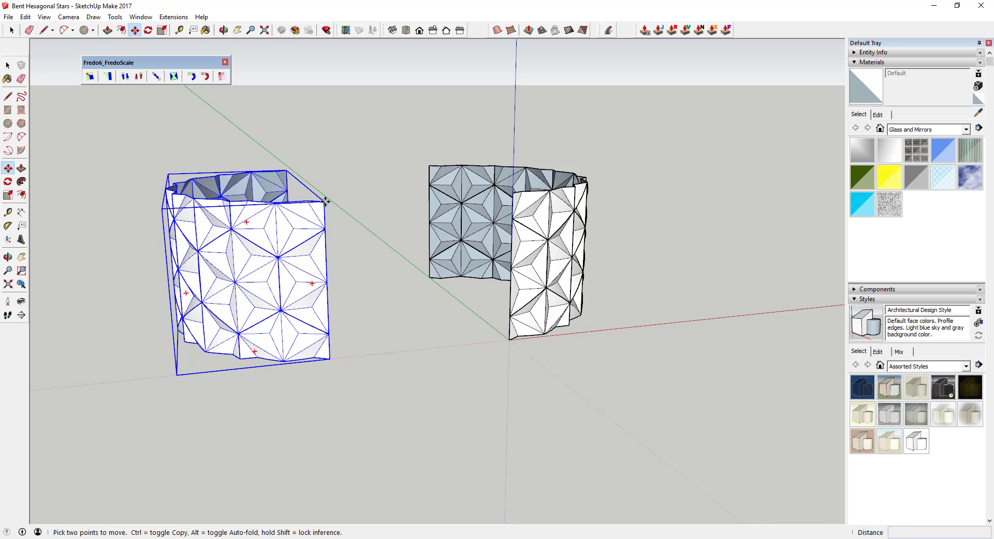
left_click(326, 201)
middle_click_drag(474, 196, 331, 264)
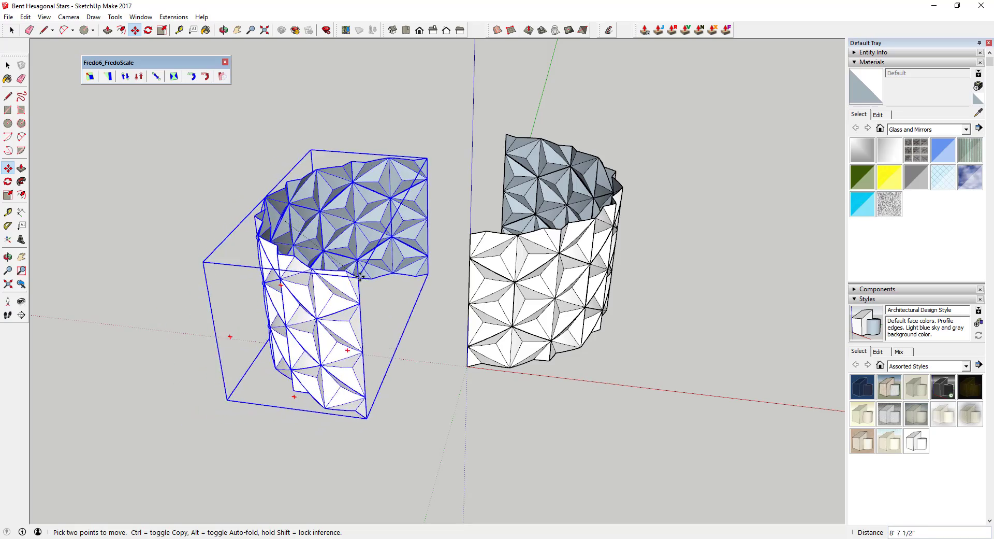
left_click(452, 355)
middle_click_drag(452, 355, 533, 302)
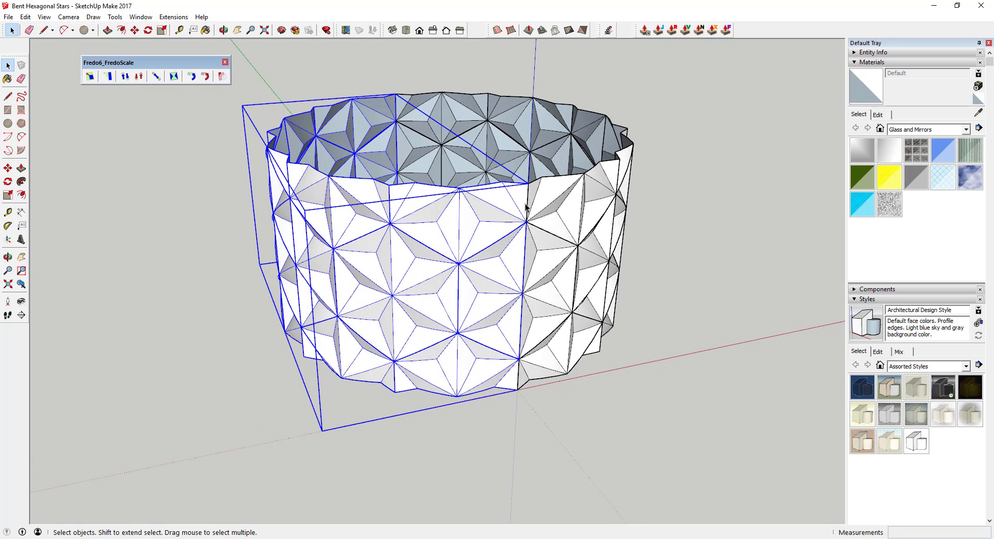
- Make a single group from the two joined halves of the ring
middle_click_drag(519, 385, 420, 346)
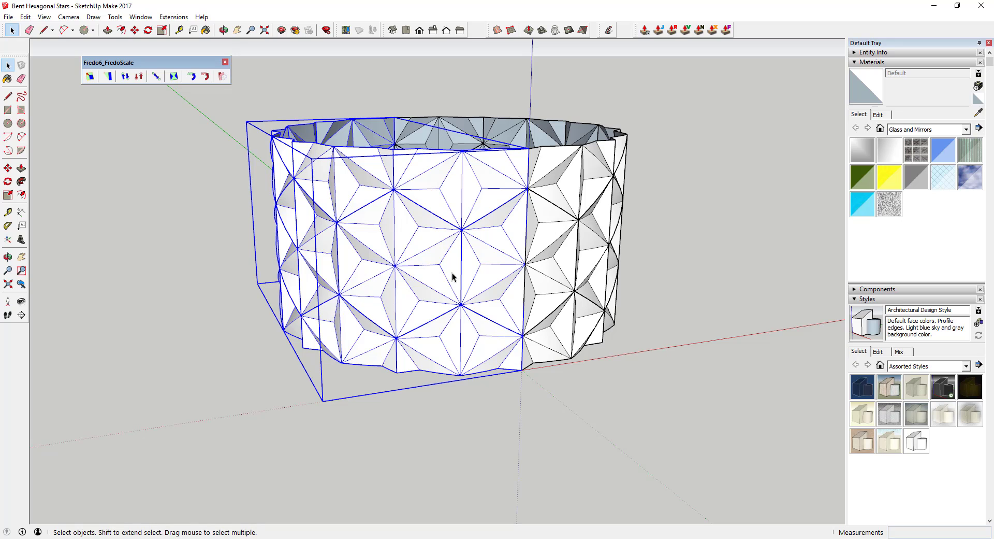
middle_click_drag(539, 190, 535, 255)
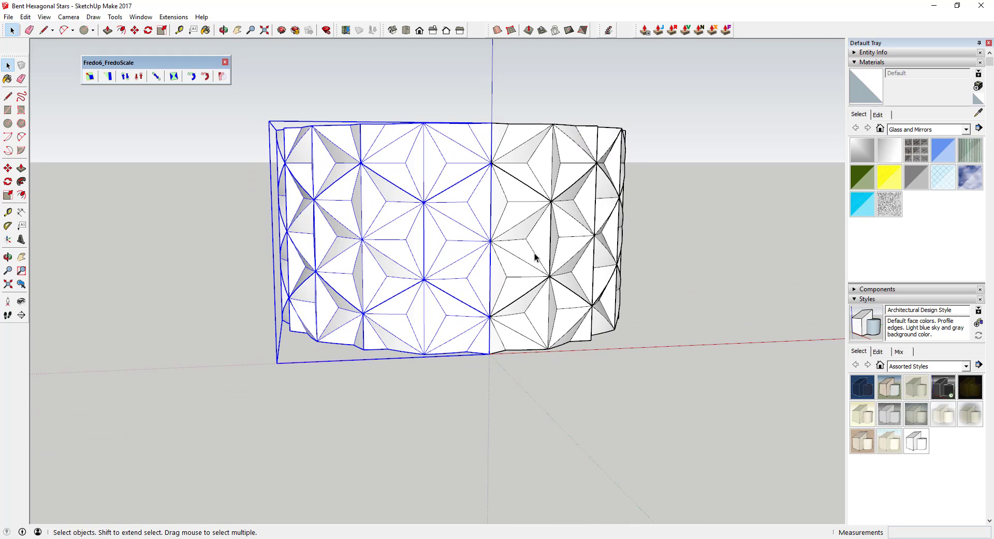
right_click(536, 232)
left_click(549, 333)
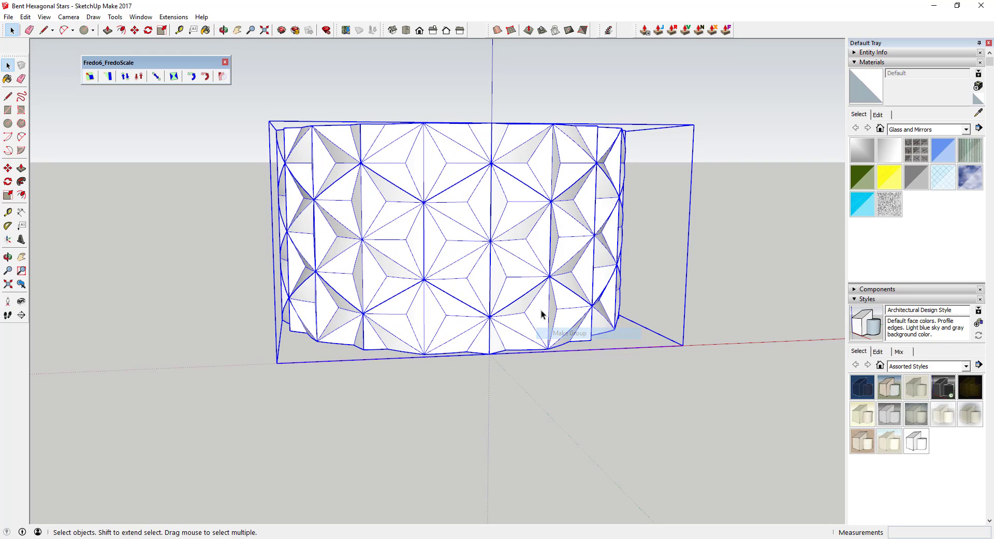
- Copy the ring group 9' up the blue axis onto its own top edge and array it x5
key("m")
left_click(489, 353)
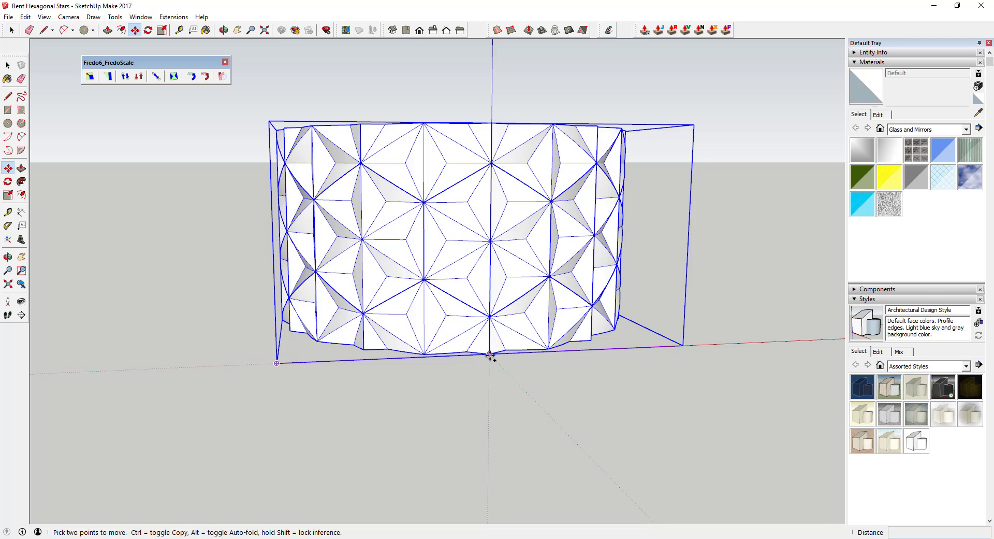
key("ctrl")
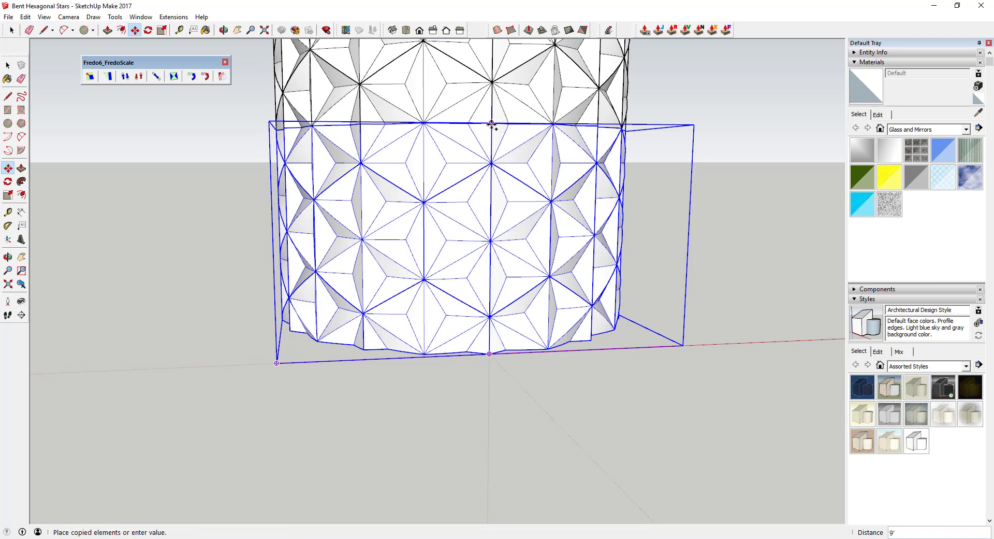
left_click(492, 123)
scroll(466, 266, "down", 4)
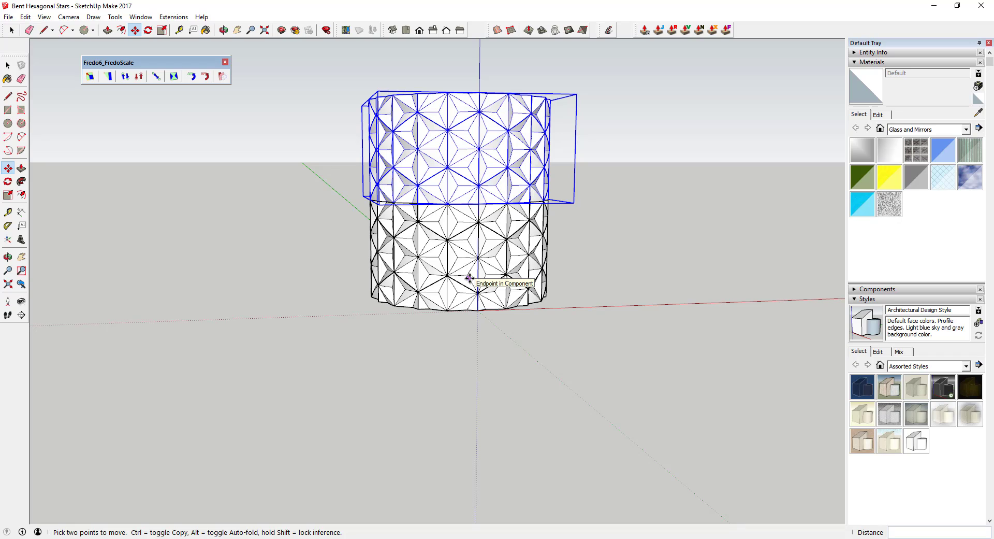
type("x5")
key("Return")
- Examine the stacked star-patterned column from several angles, both as a whole and close up
scroll(469, 278, "down", 3)
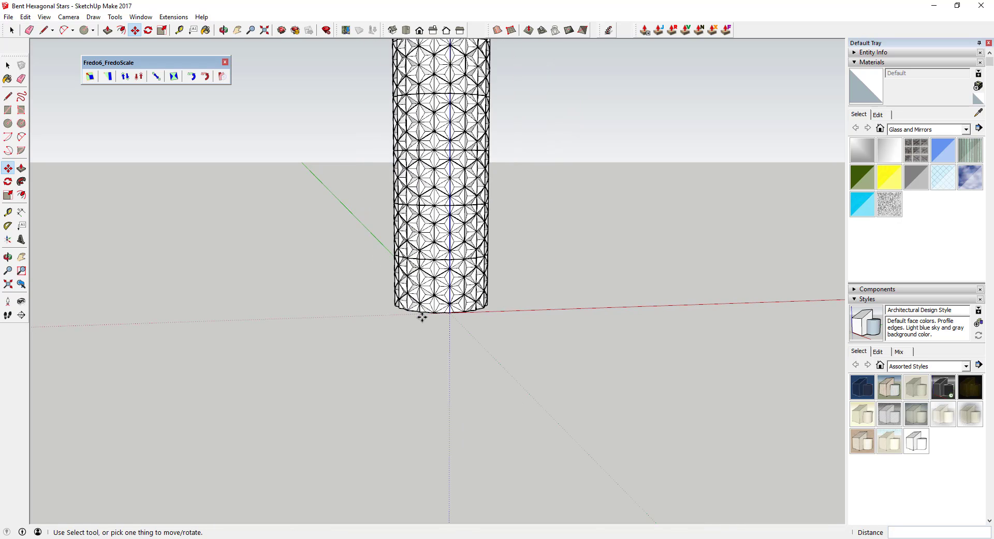
middle_click_drag(422, 315, 520, 216)
scroll(344, 295, "down", 3)
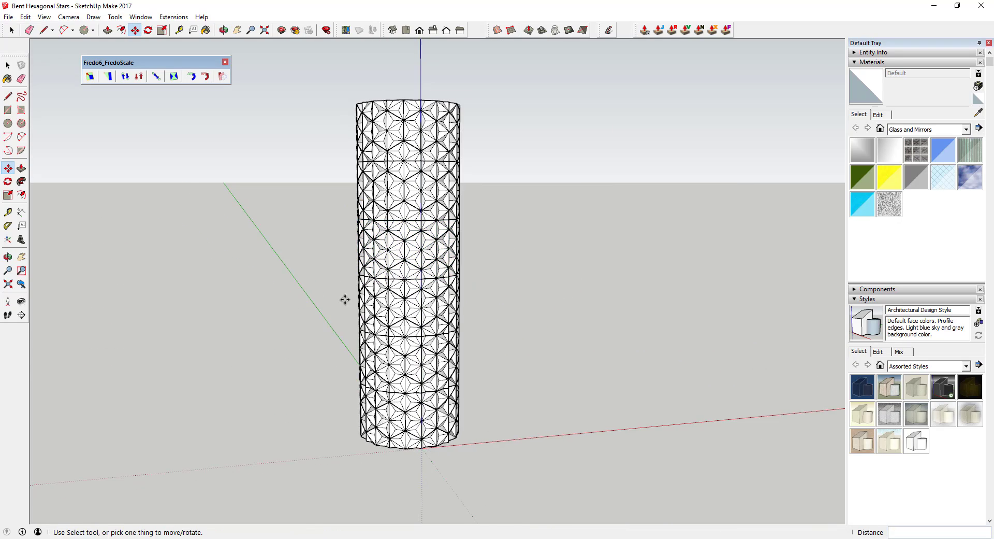
scroll(415, 269, "up", 3)
middle_click_drag(466, 290, 537, 311)
key("space")
scroll(404, 389, "down", 2)
middle_click_drag(404, 390, 455, 236)
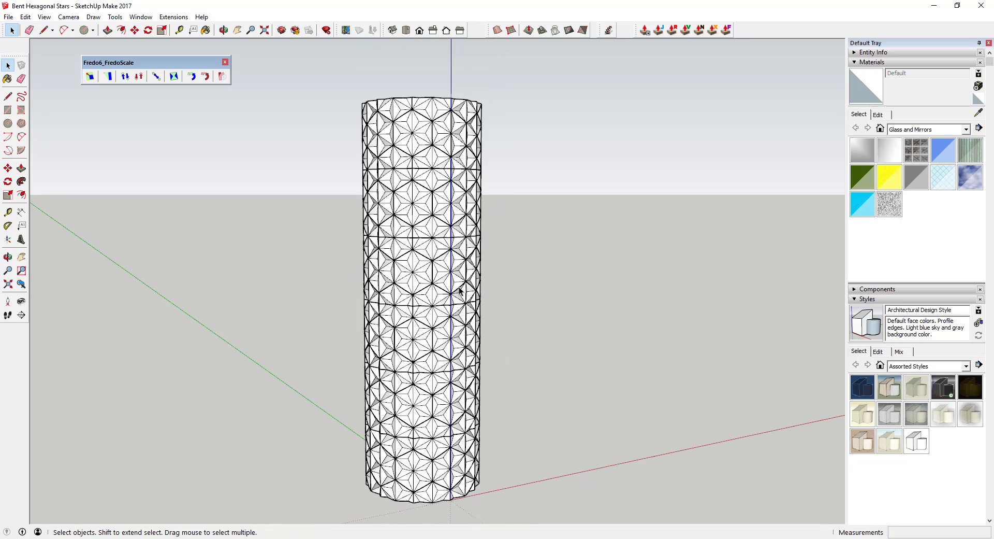
scroll(433, 290, "up", 6)
middle_click_drag(433, 275, 477, 258)
scroll(437, 261, "down", 8)
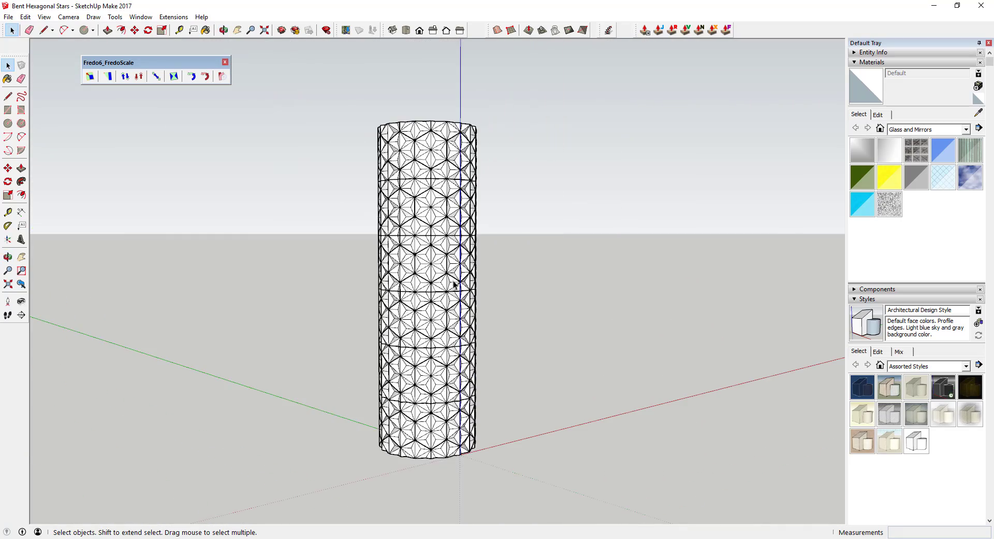
middle_click_drag(457, 361, 448, 367)
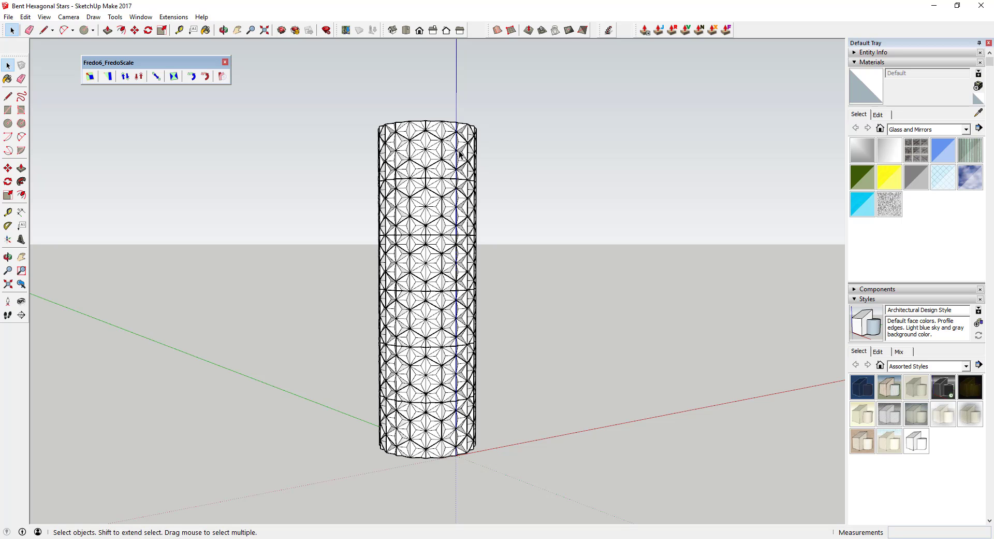
middle_click_drag(447, 159, 446, 202)
scroll(444, 146, "up", 3)
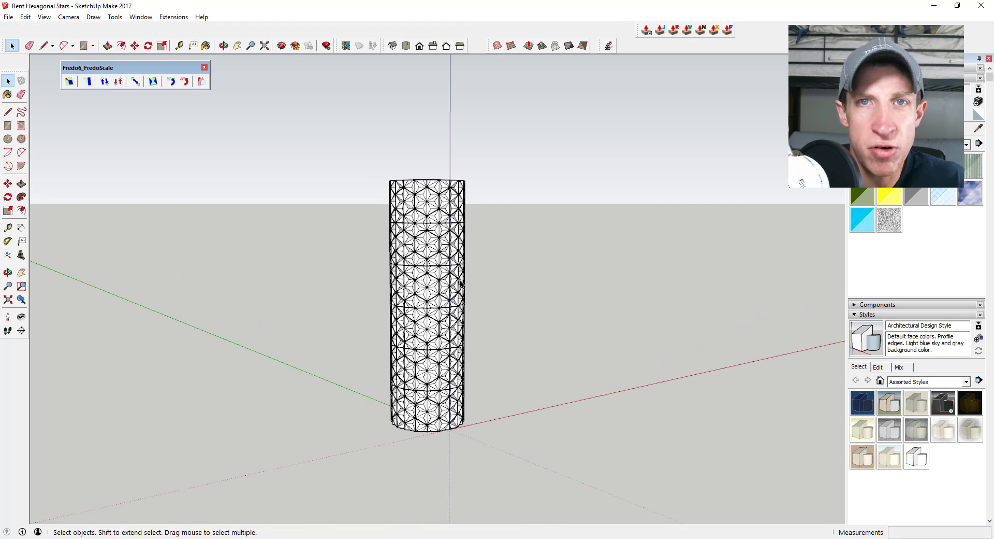